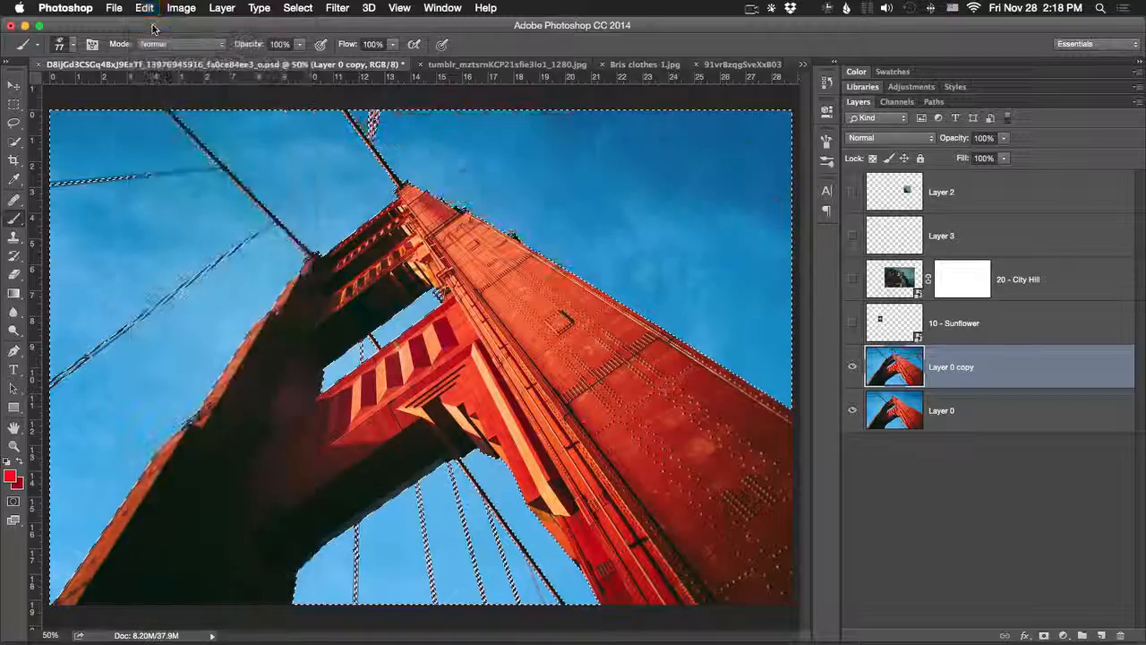
Step: Redo the undone red brush stroke over the sky and undo it again
click(146, 8)
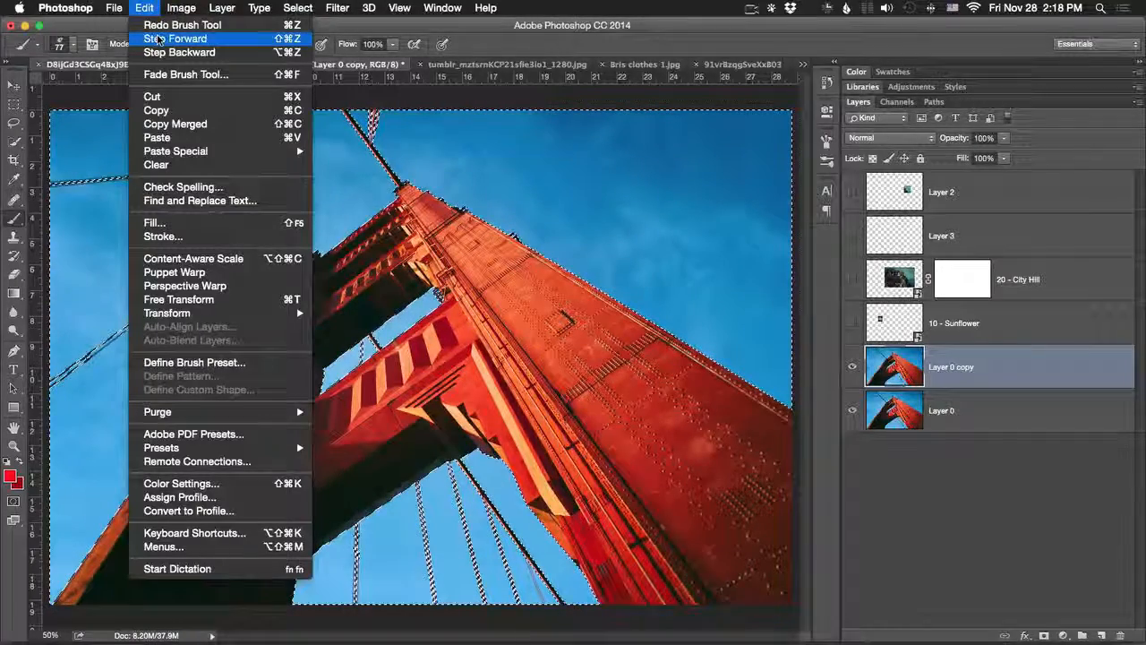
click(159, 25)
key(super+z)
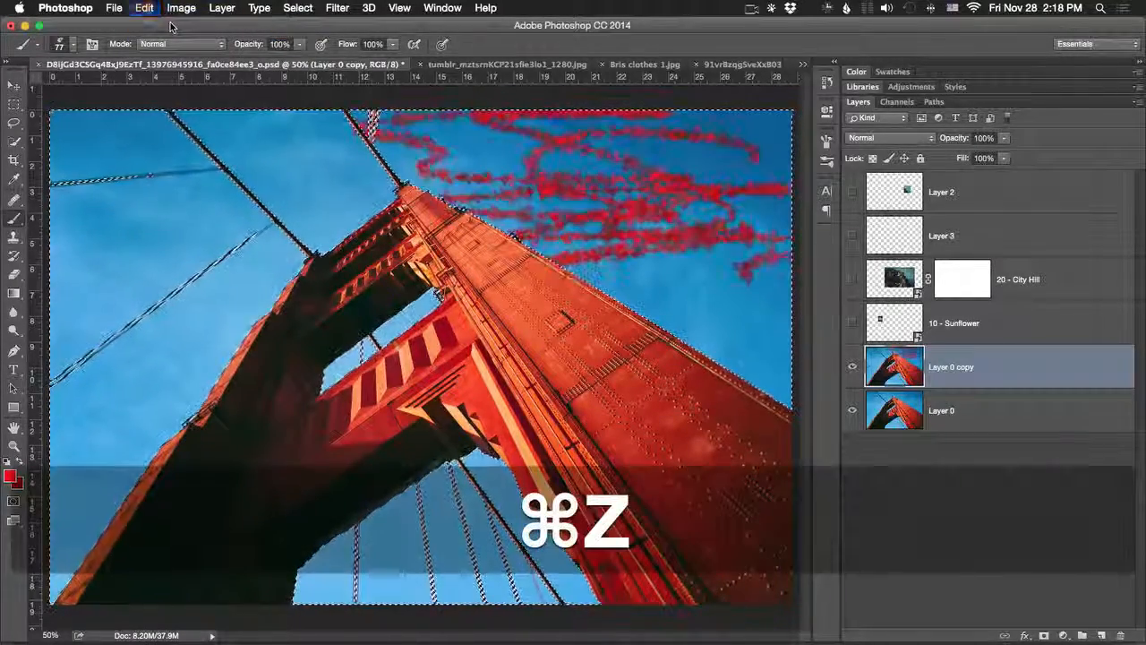
click(144, 8)
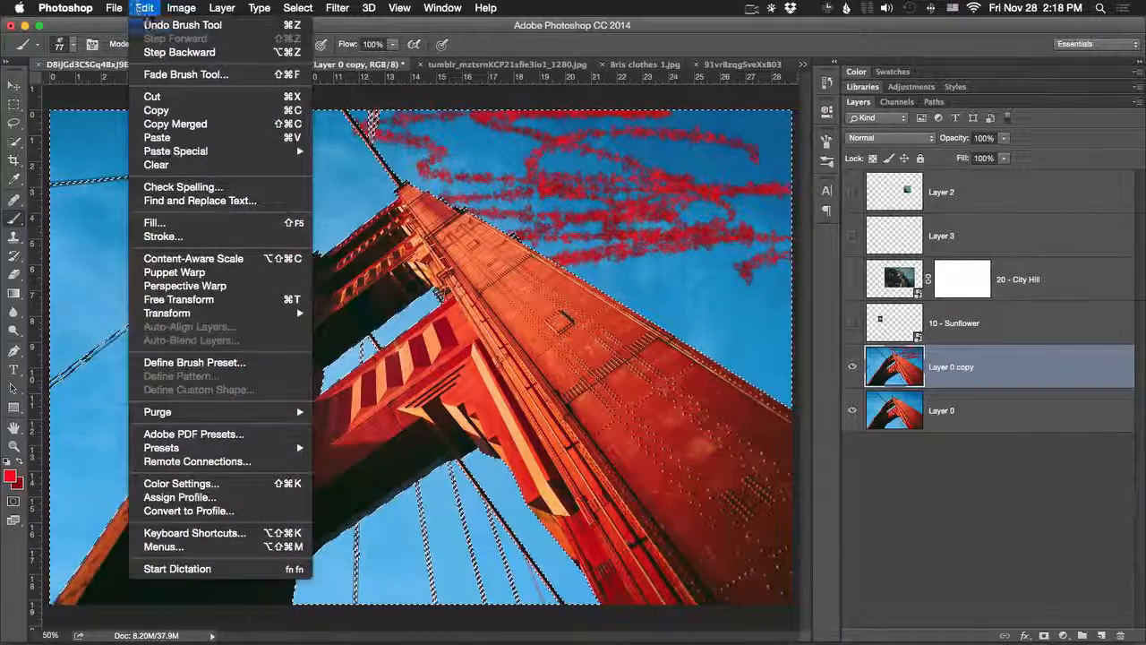
click(148, 25)
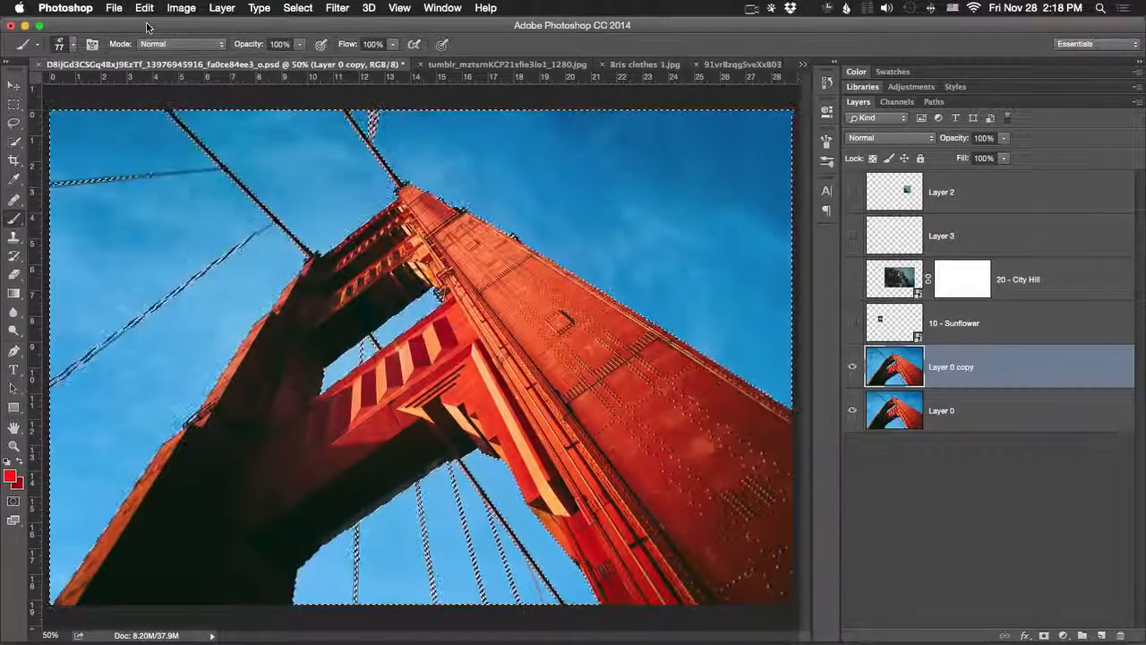
Step: Paint several separate red brush strokes across the selected sky on the Layer 0 copy layer
mouse_move(152, 8)
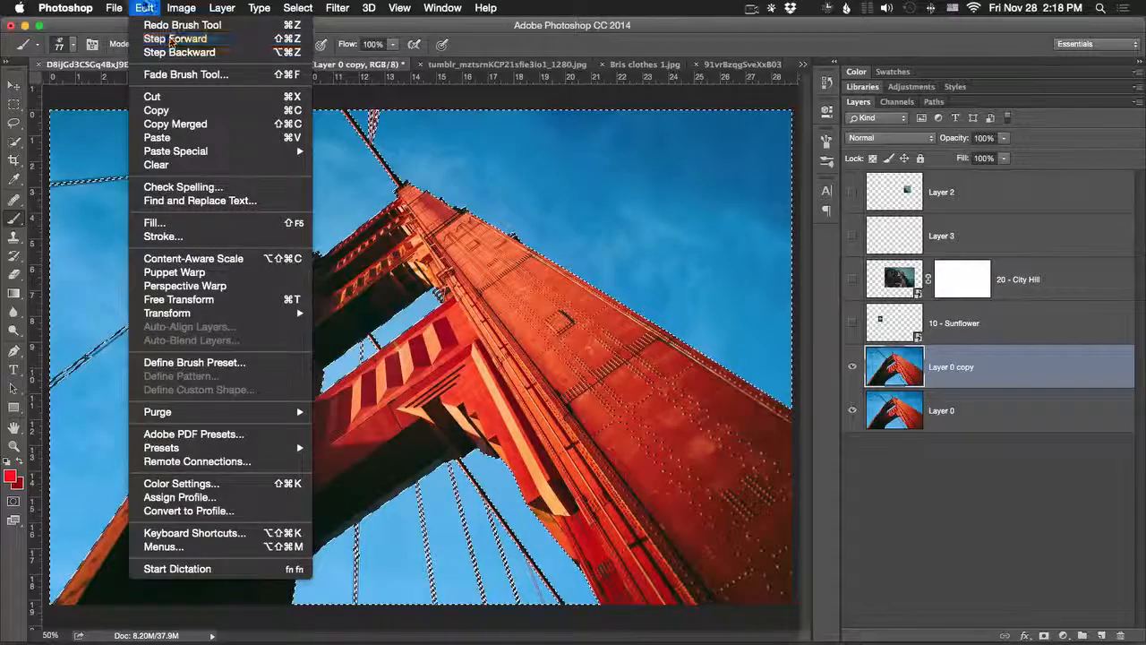
click(170, 39)
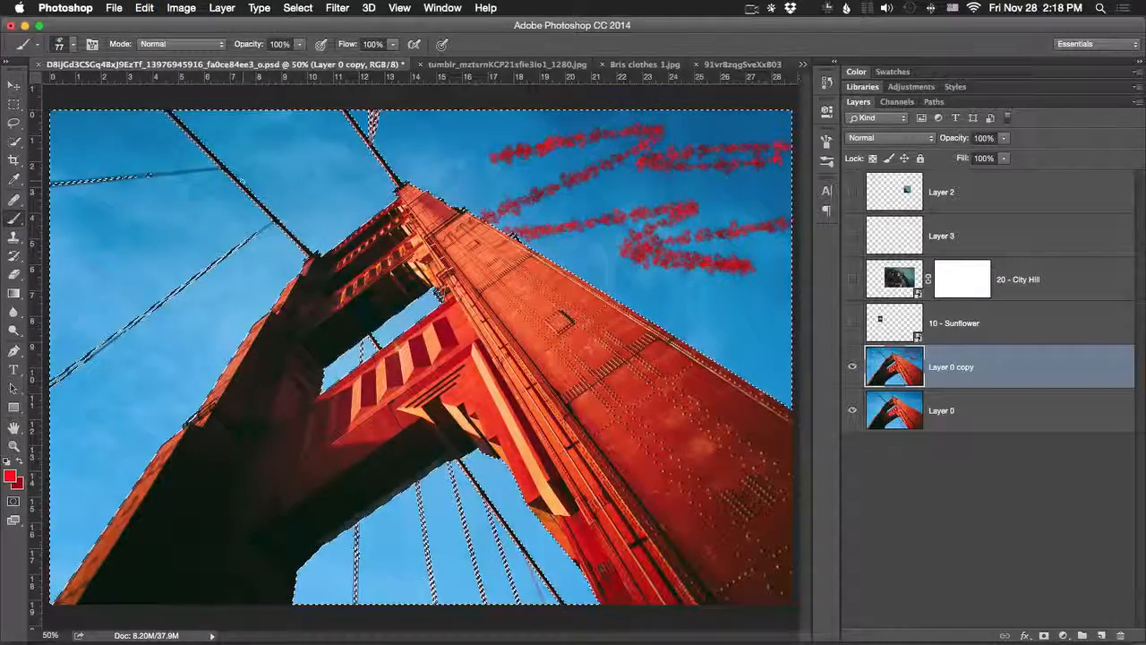
drag(81, 280, 147, 288)
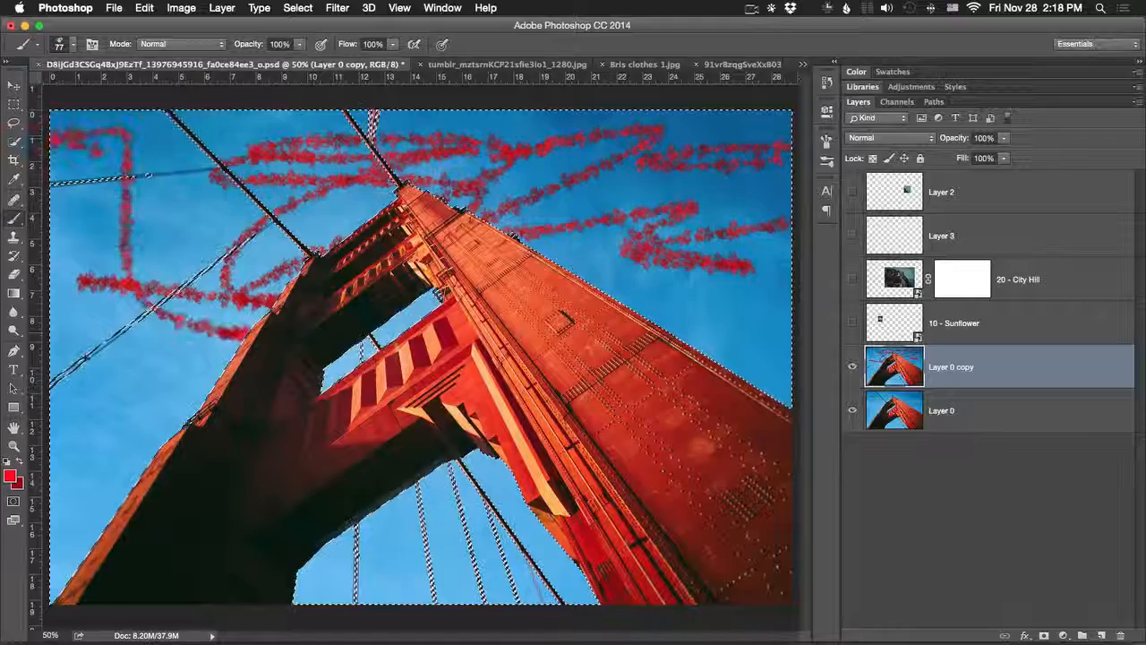
drag(218, 431, 97, 498)
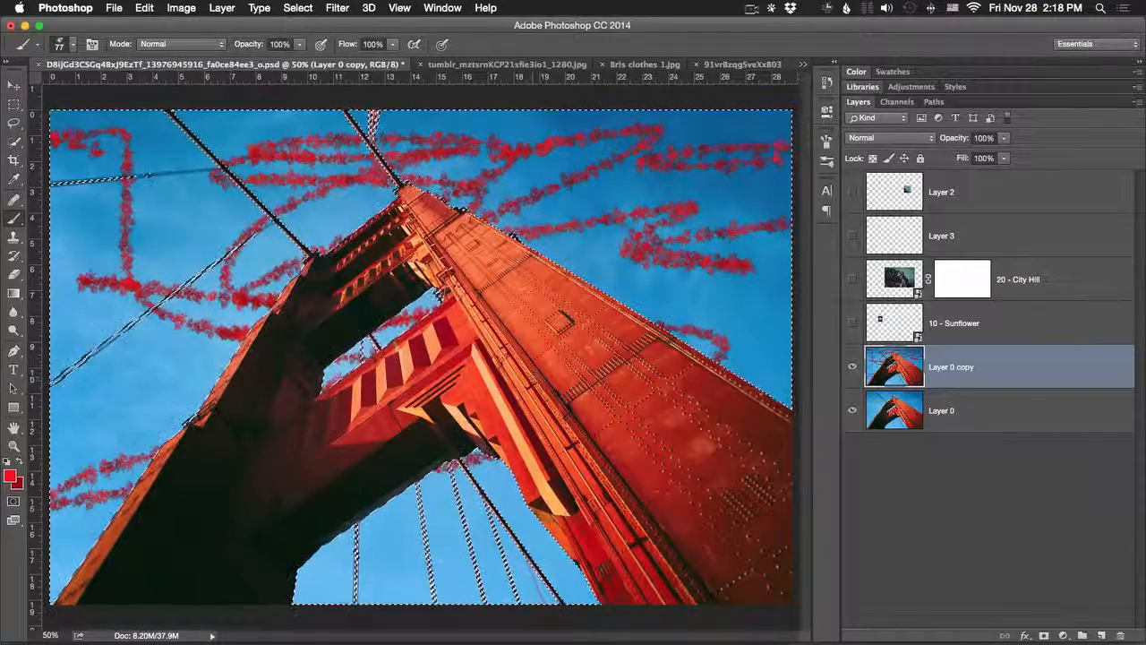
Step: Undo the last two brush strokes and enlarge the floating History panel so that it lists more states
key(super+z)
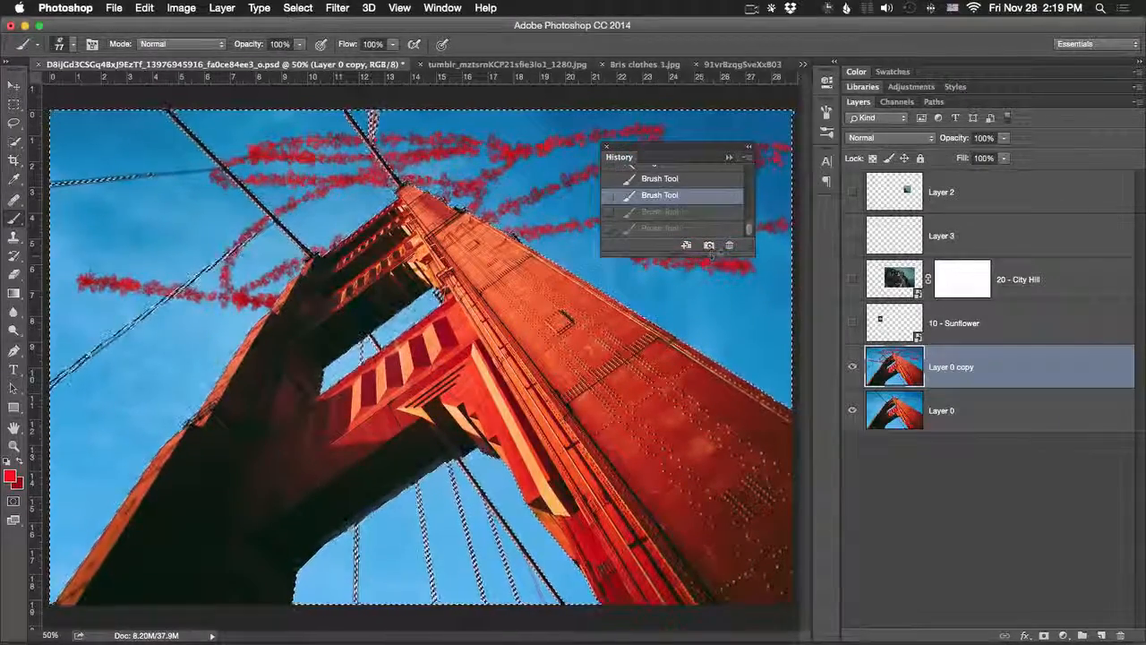
drag(732, 246, 733, 513)
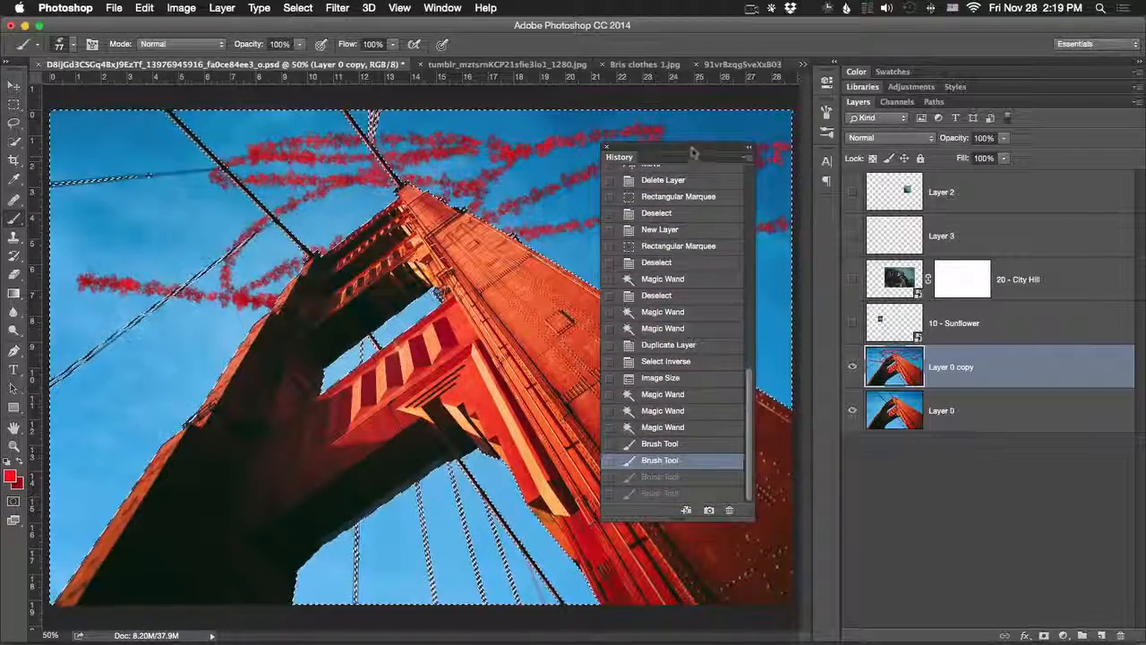
drag(676, 157, 704, 144)
Step: Step backward through the history, past the brush strokes and Magic Wand selections, to the Image Size state
click(146, 7)
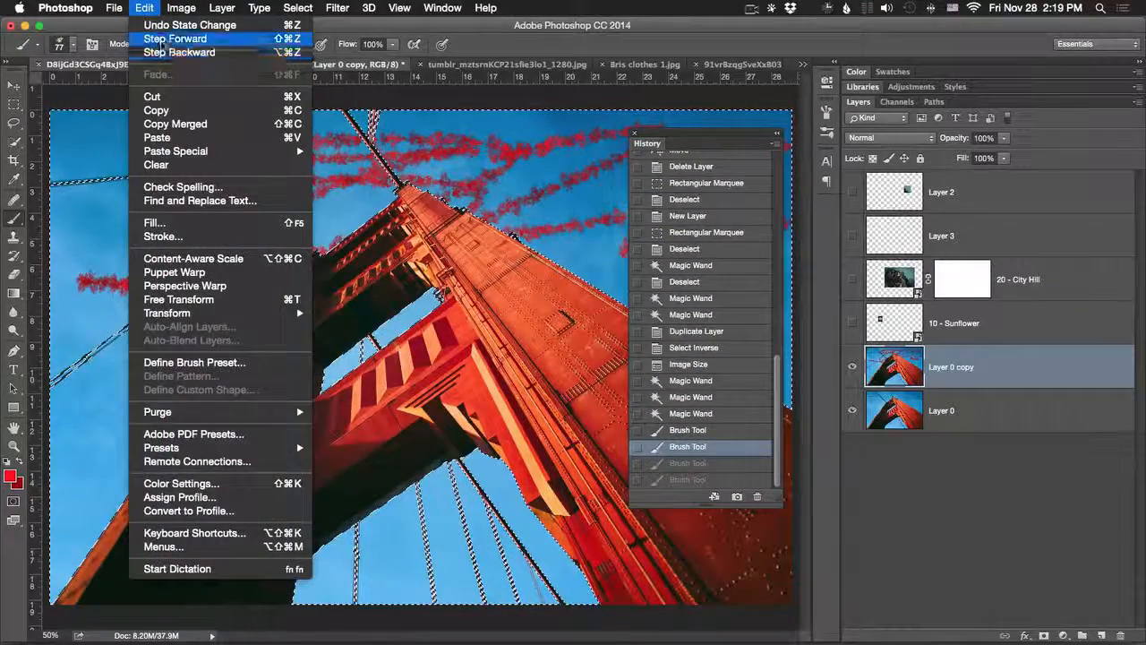
click(166, 52)
click(144, 8)
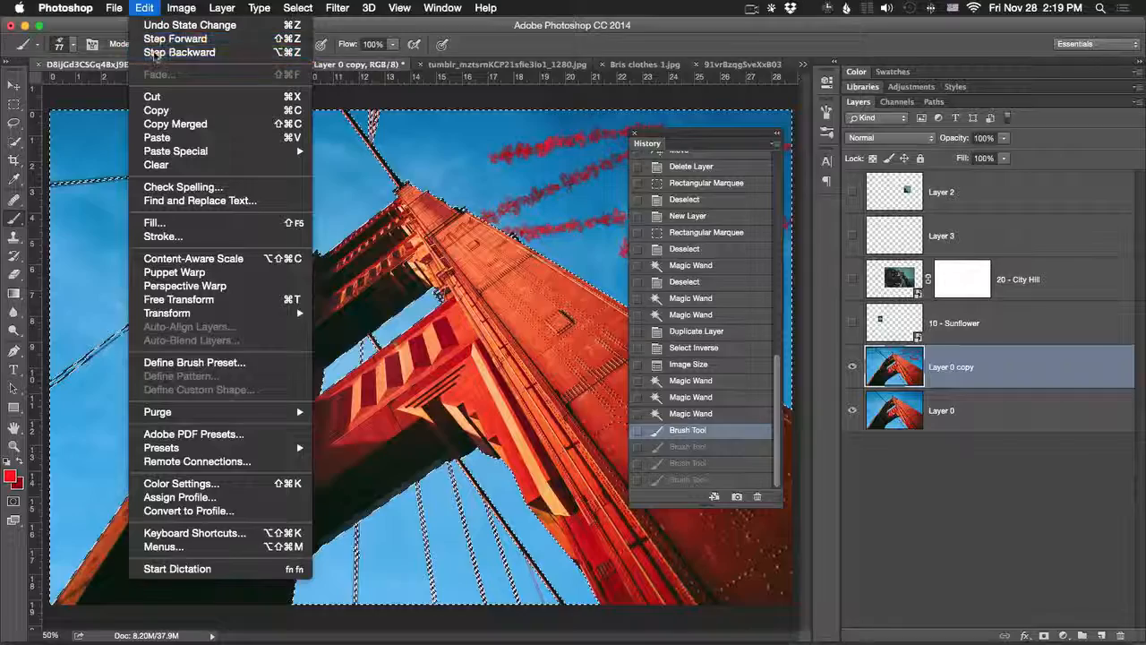
click(165, 52)
click(144, 7)
click(166, 52)
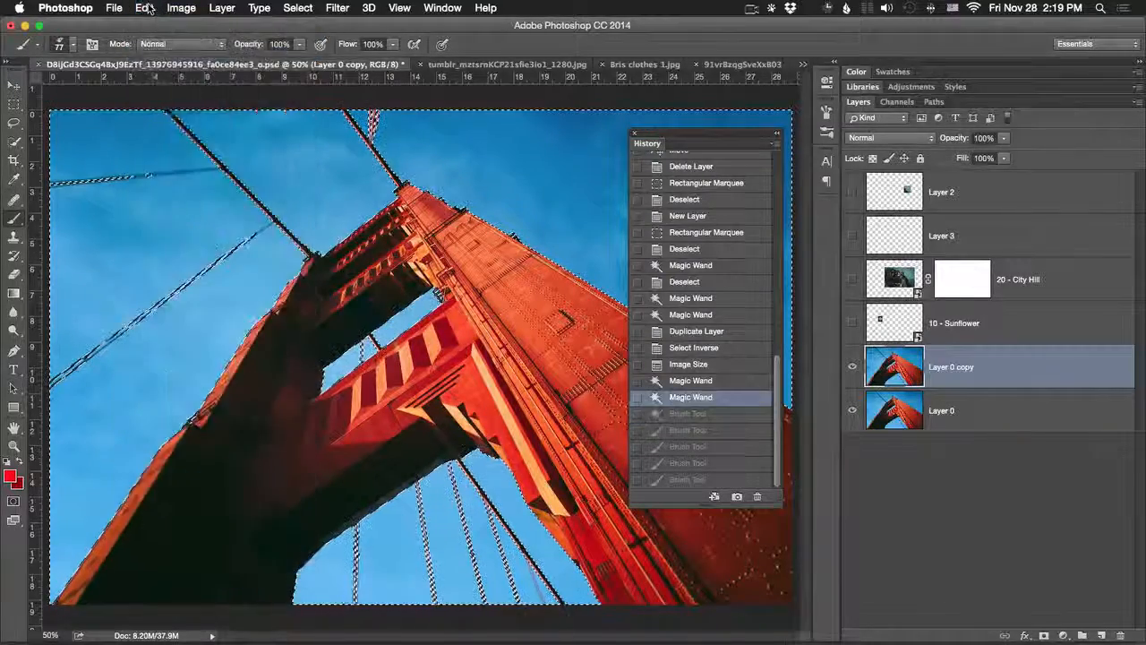
click(144, 7)
click(165, 52)
click(144, 7)
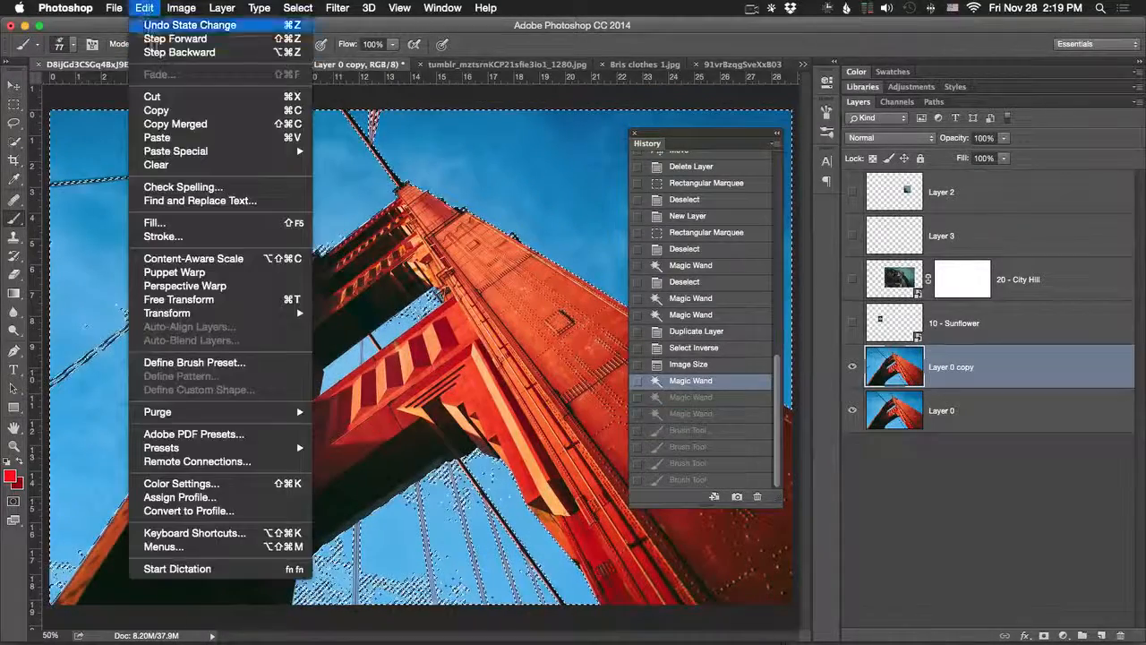
click(155, 52)
click(144, 7)
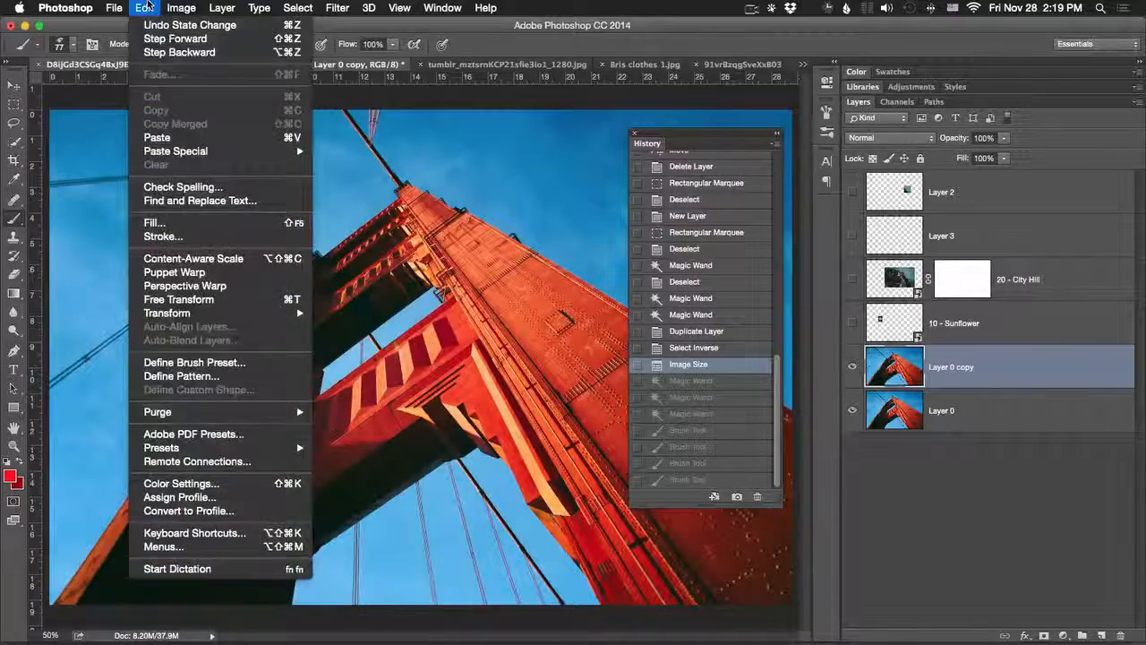
click(144, 7)
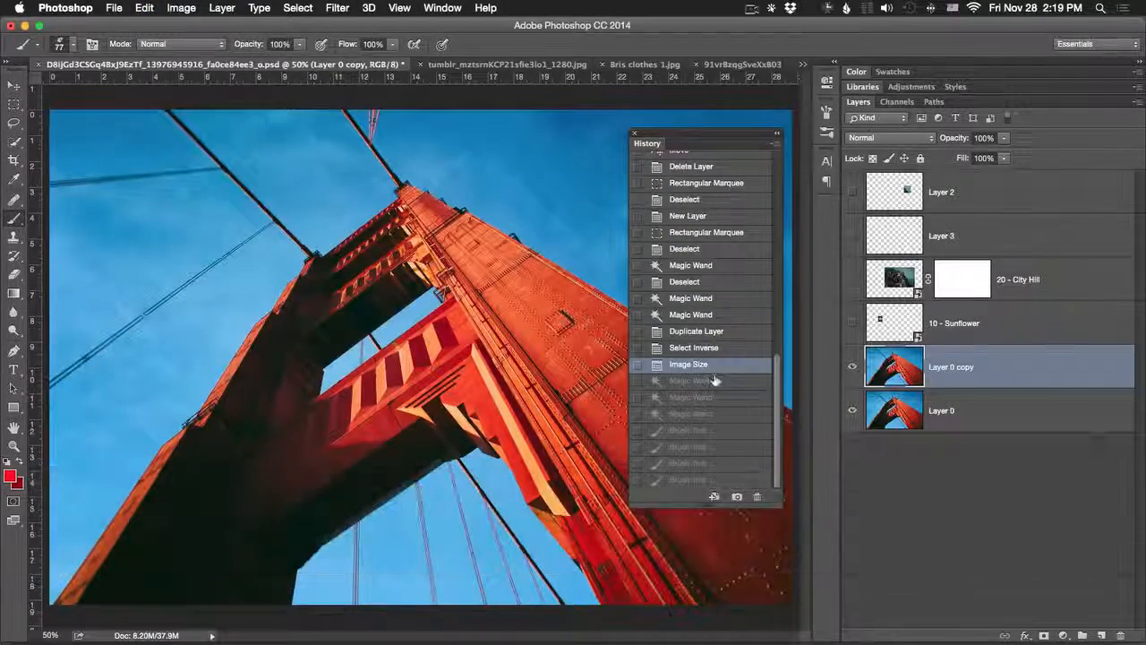
click(144, 7)
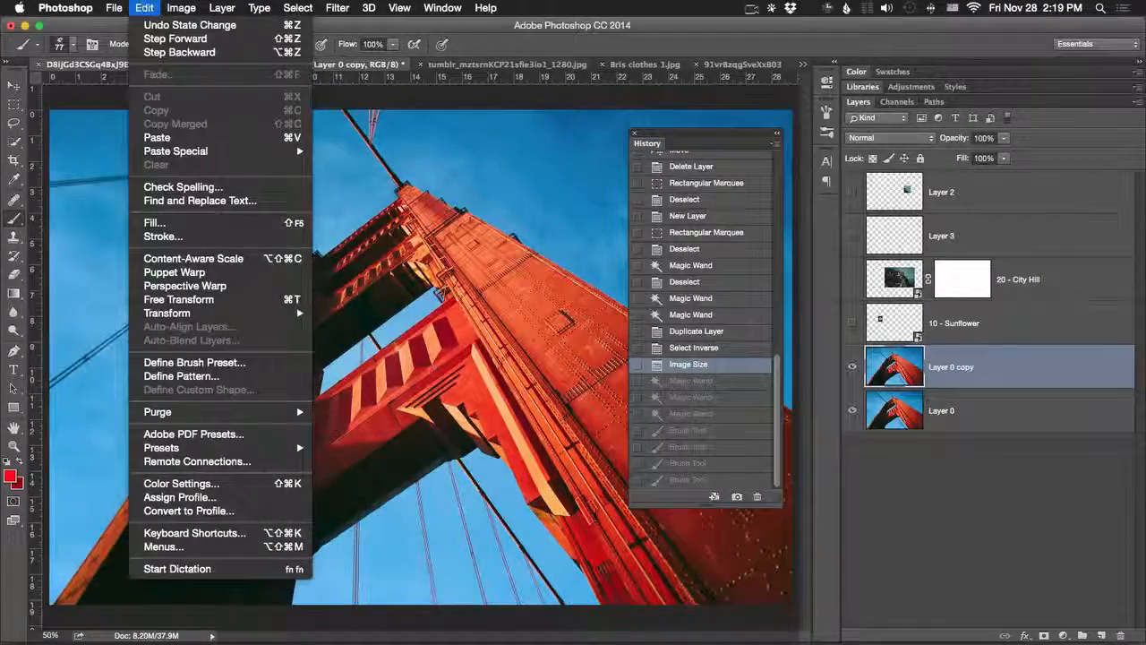
click(150, 6)
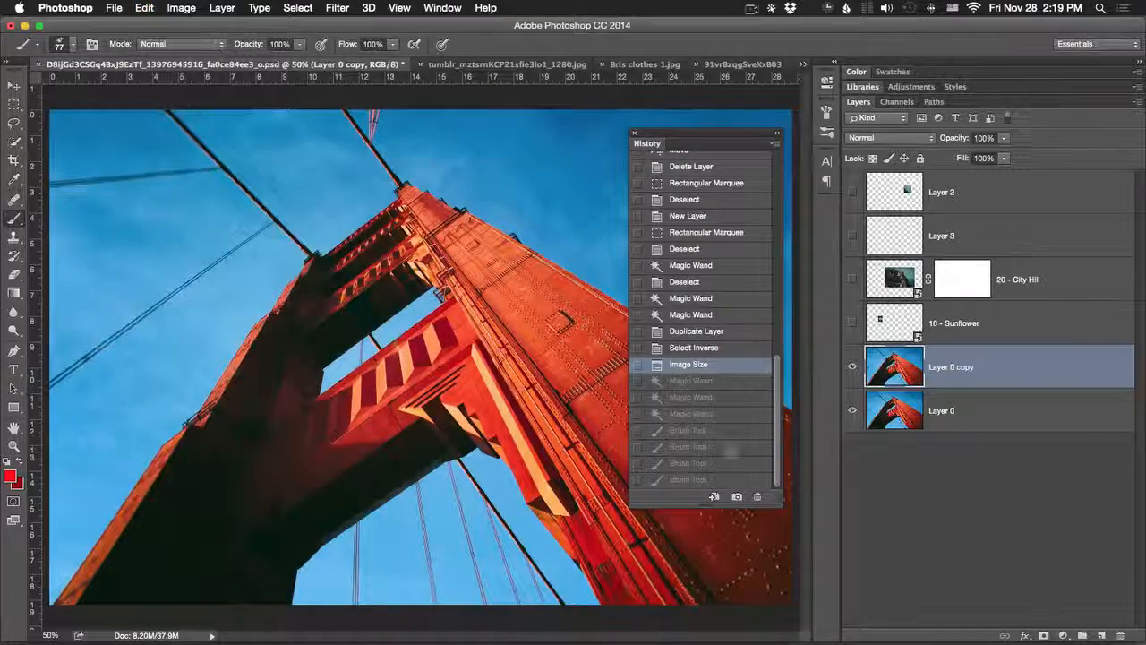
Step: Jump between the Brush Tool and Magic Wand states in the history, ending on the last Brush Tool state
click(722, 480)
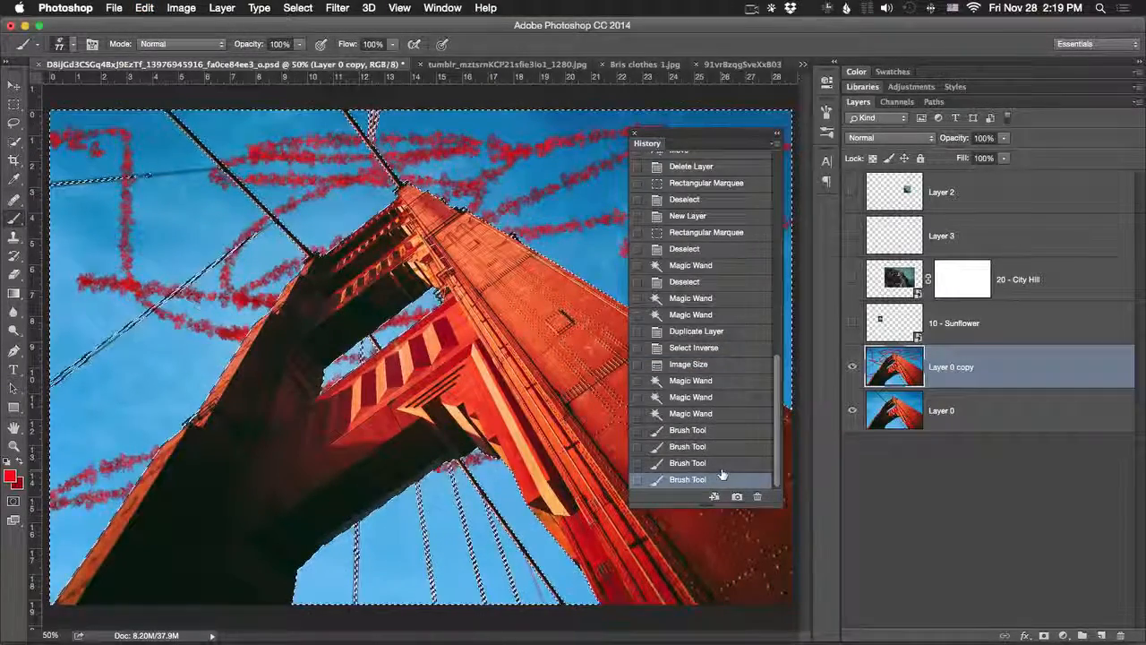
click(713, 462)
click(712, 430)
click(710, 380)
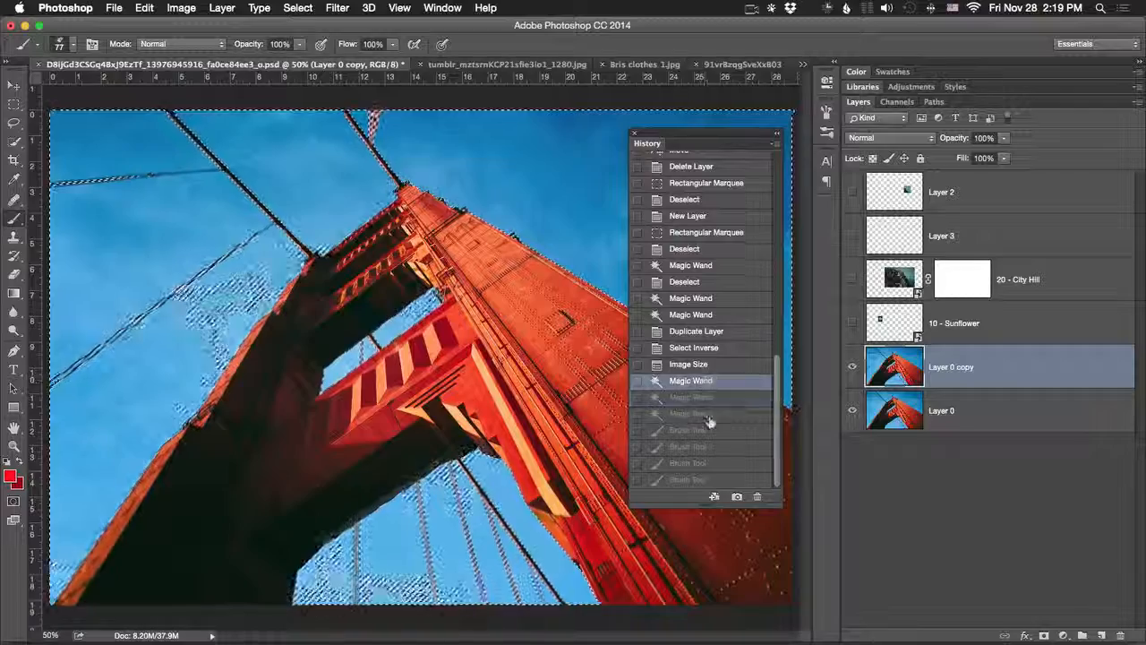
click(724, 480)
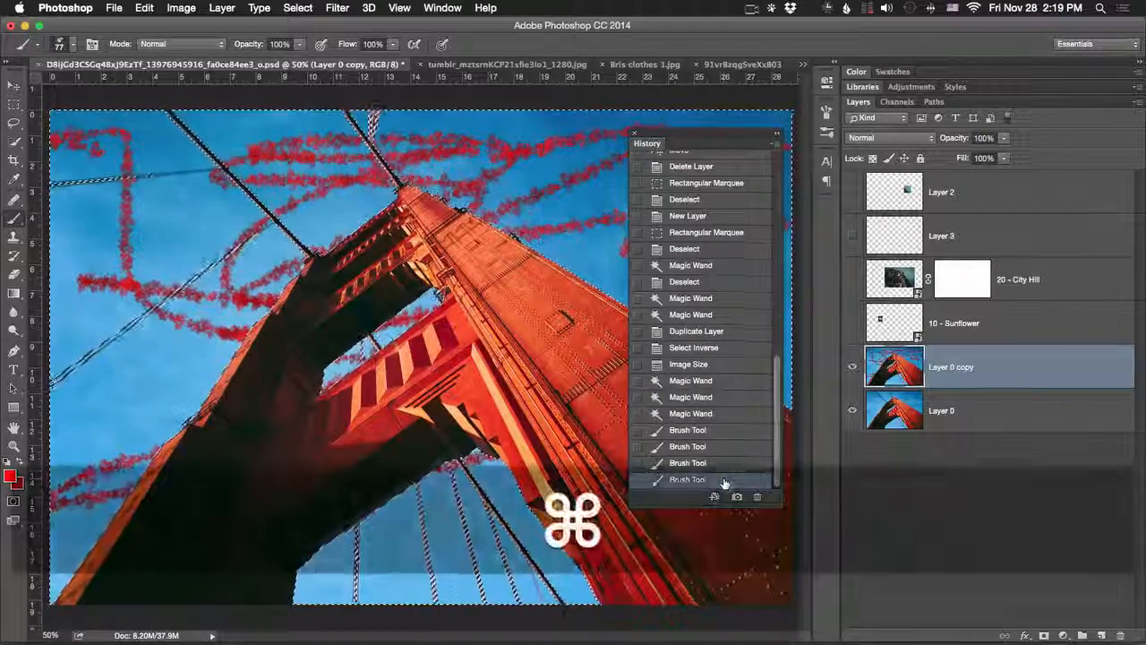
Step: Step backward several states in a row to remove the painted brush strokes
key(super+alt+z)
key(super+alt+z)
key(super+alt+z)
key(super+alt+z)
key(super+alt+z)
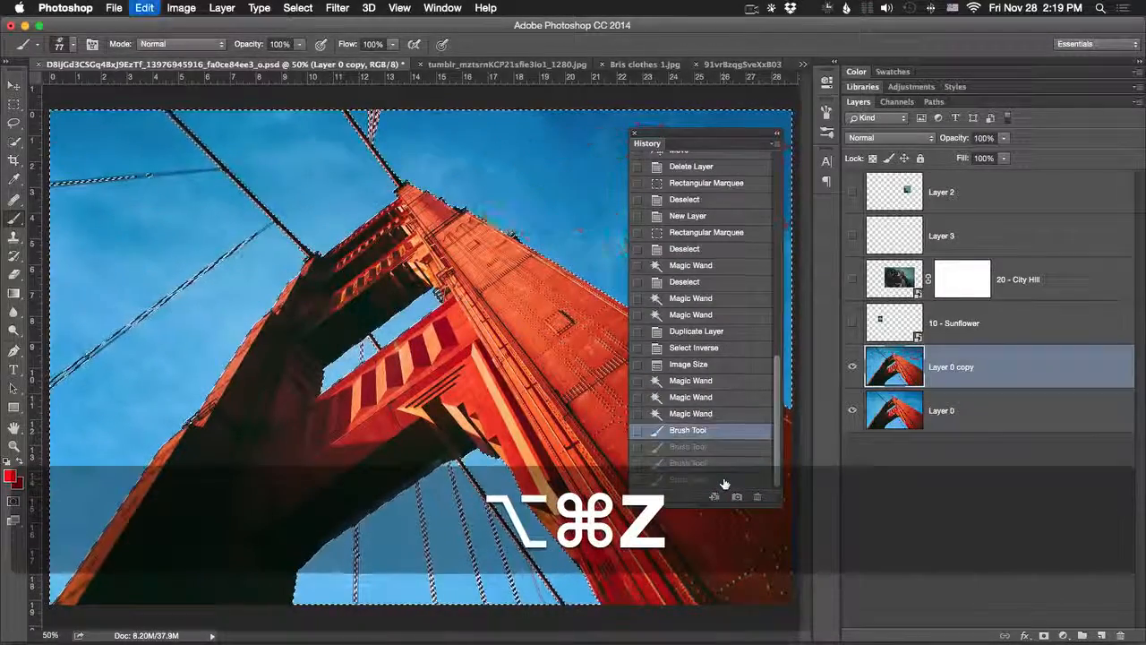
Step: Toggle undo and redo of the last state change repeatedly, ending with all brush strokes restored
key(super+z)
key(super+z)
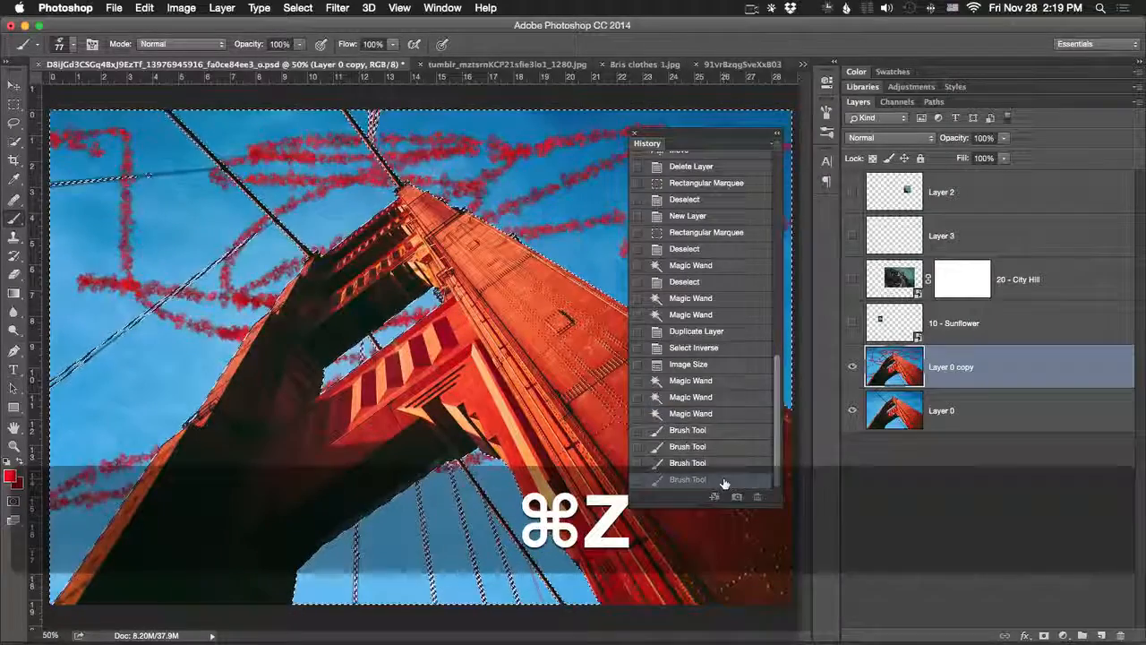
key(super+z)
key(super+z)
key(super+z)
key(super+z)
key(super+z)
key(super+z)
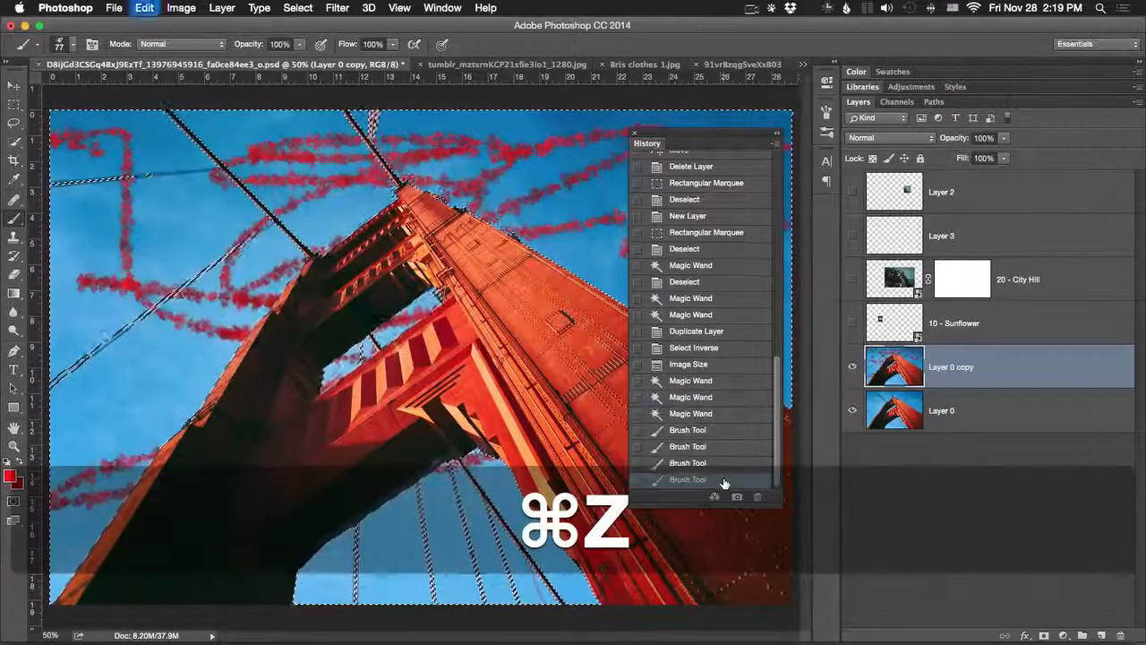
key(super+z)
key(super+z)
key(super+z)
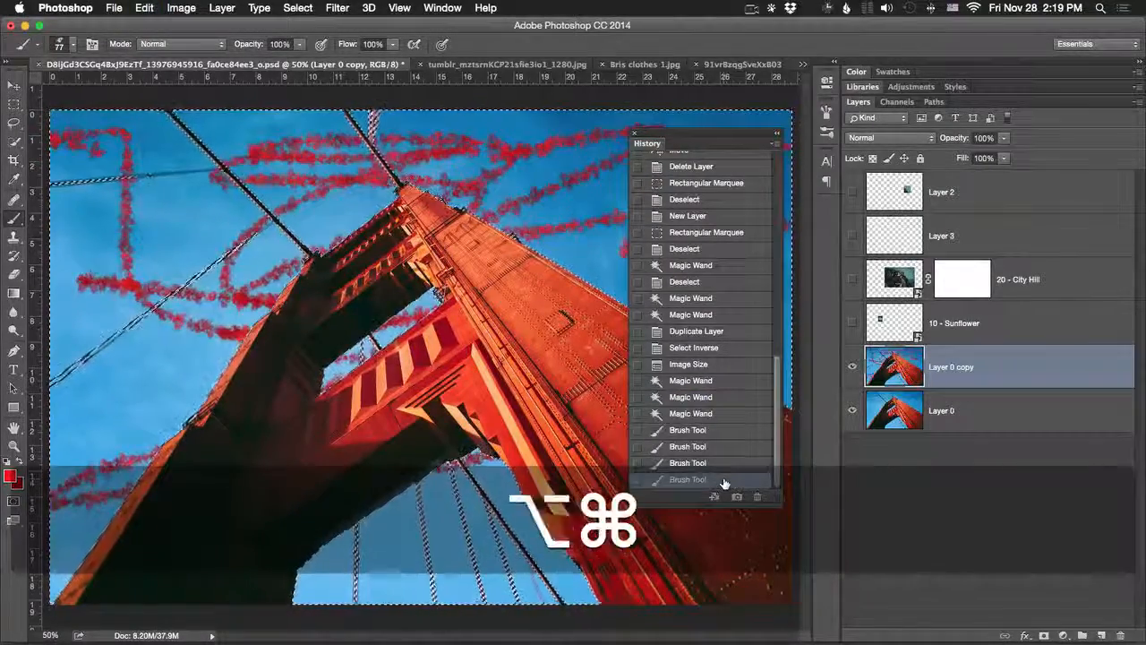
key(super+alt+z)
key(super+alt+z)
key(super+z)
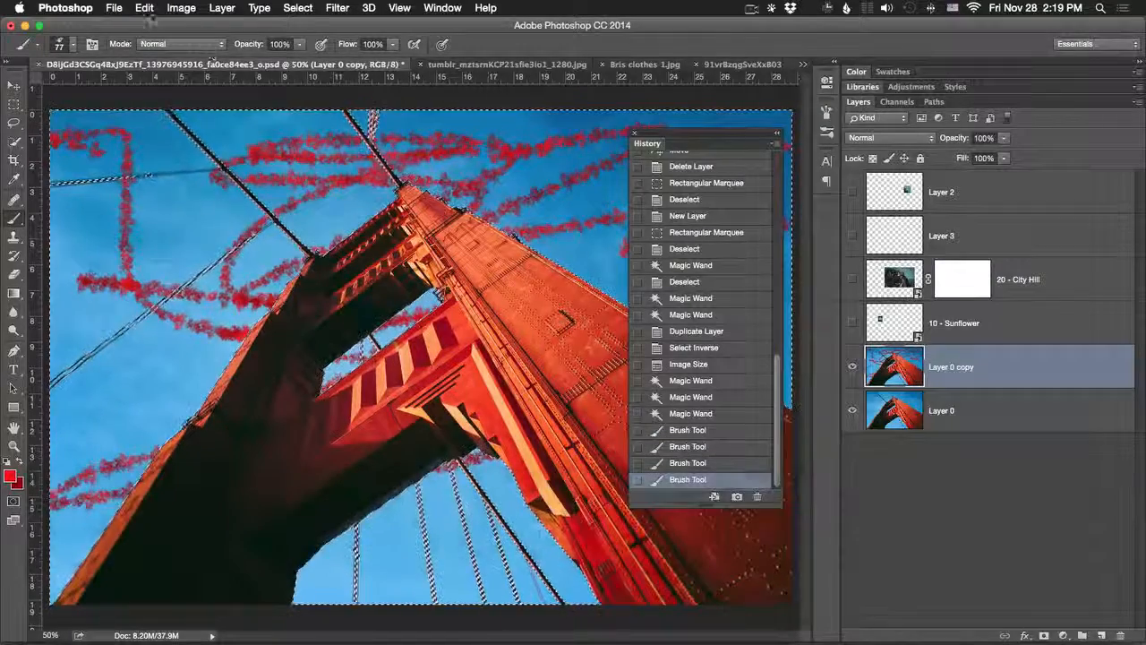
Step: Step backward four states to the last Magic Wand selection and dock the History panel beside Swatches
click(144, 8)
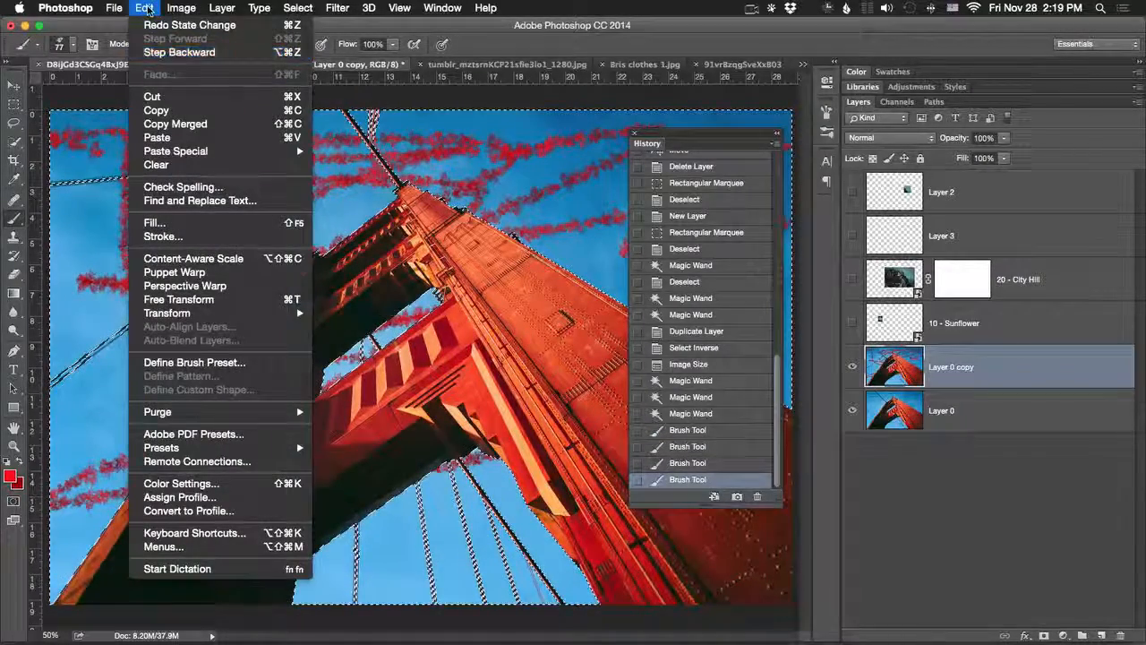
click(149, 10)
key(super+alt+z)
key(super+alt+z)
key(super+alt+z)
key(super+alt+z)
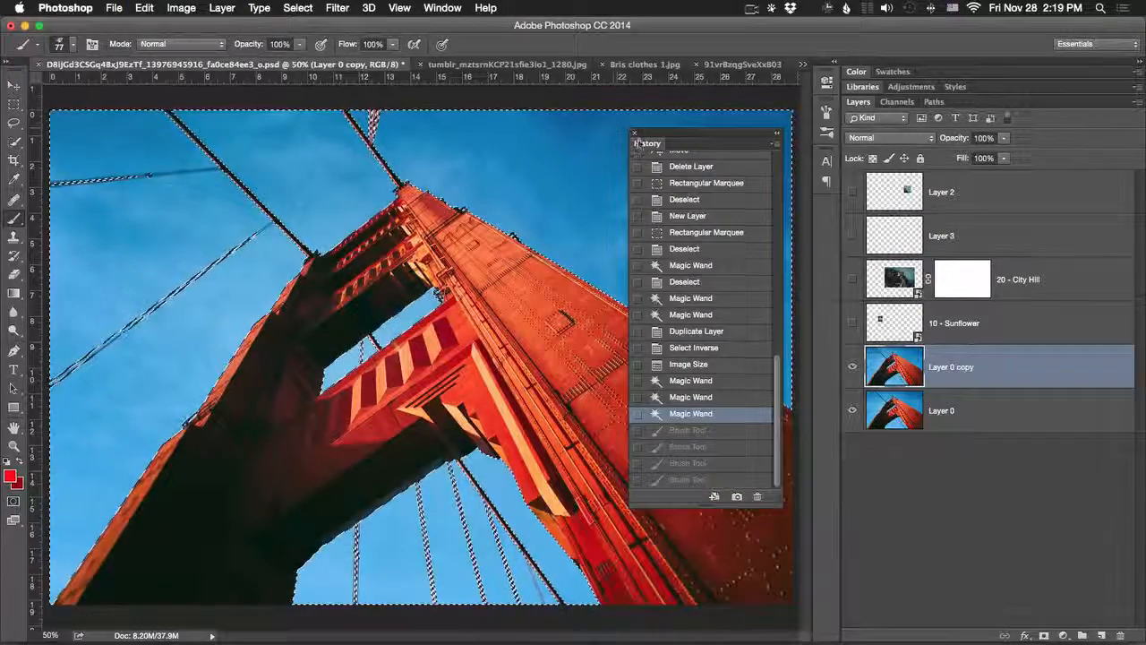
drag(638, 143, 955, 77)
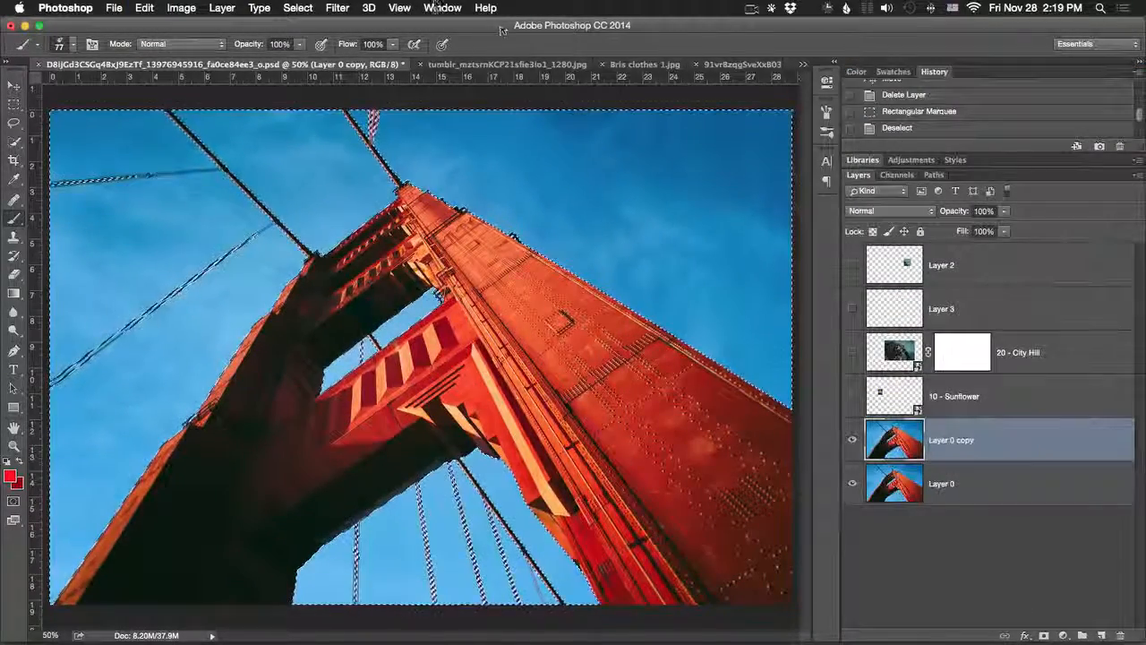
Step: Apply the Mosaic filter to the selected sky on Layer 0 copy with an increased cell size
click(368, 7)
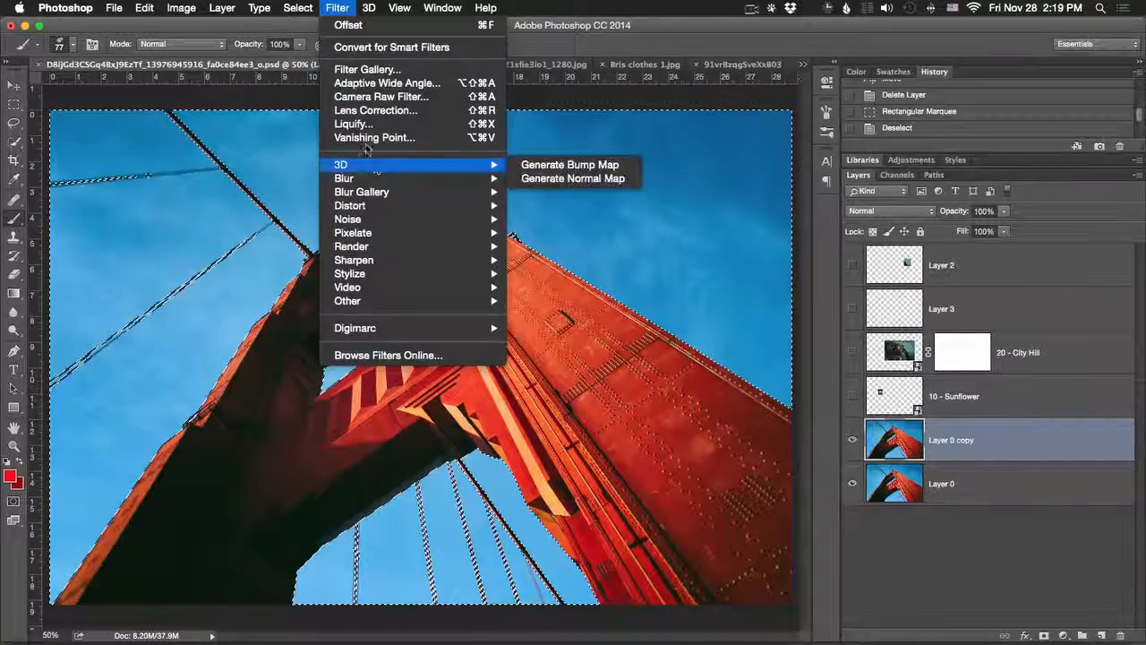
mouse_move(386, 9)
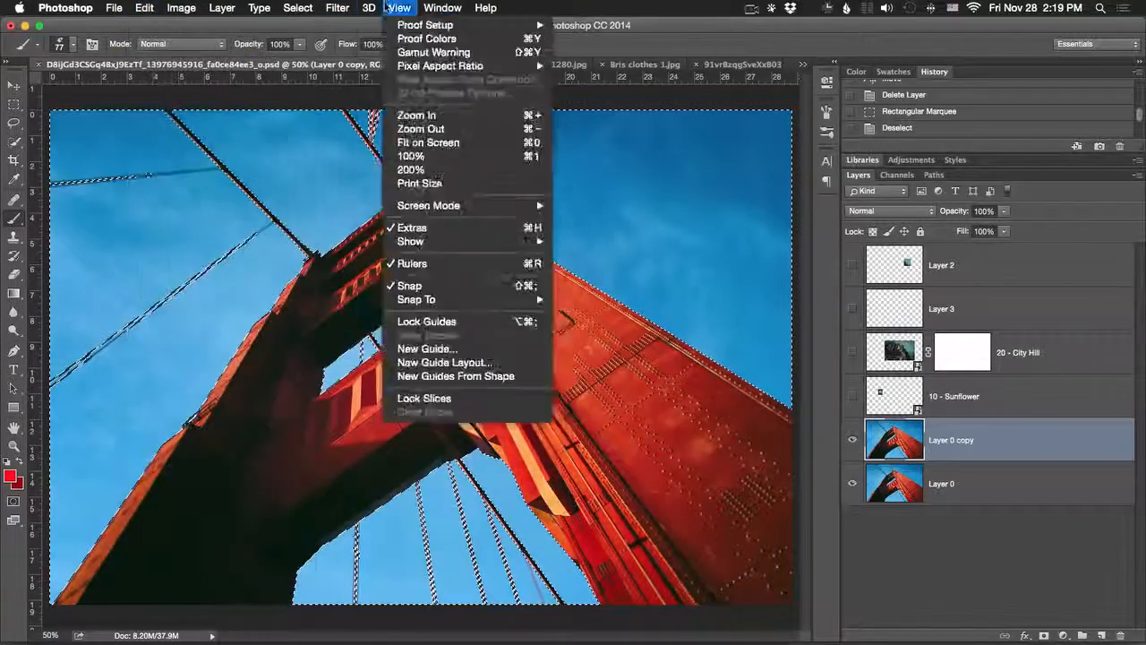
mouse_move(345, 9)
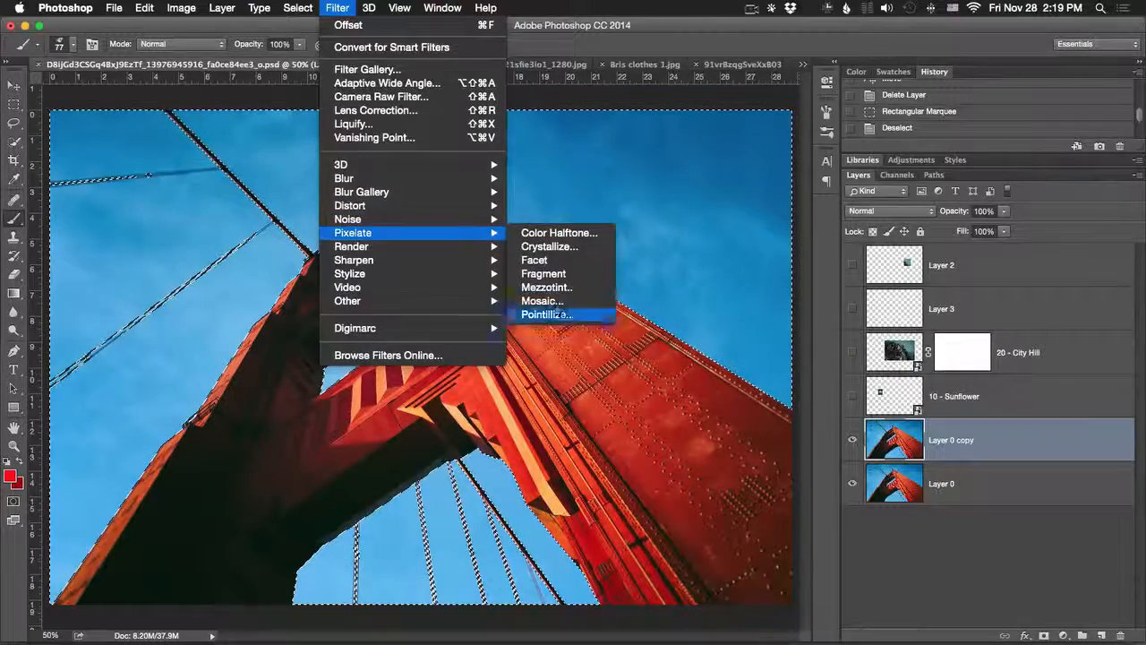
click(542, 301)
drag(580, 191, 650, 138)
drag(558, 362, 602, 361)
click(723, 167)
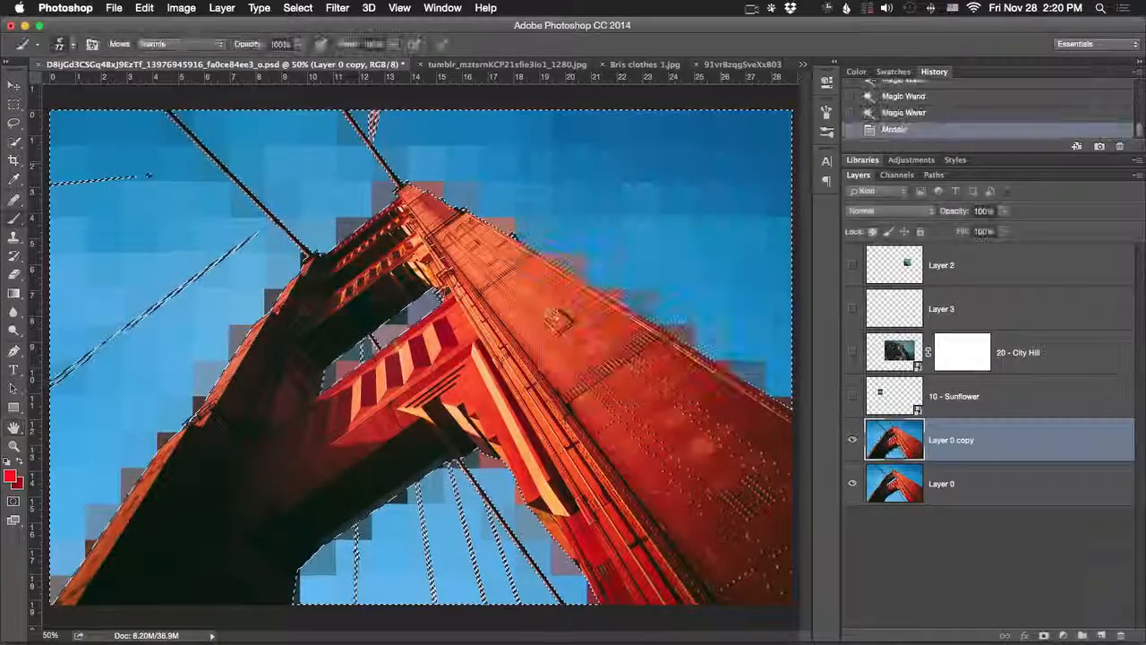
Step: Fade the Mosaic effect on Layer 0 copy to 32% opacity and step backward two states to the Magic Wand selection
click(337, 8)
click(337, 8)
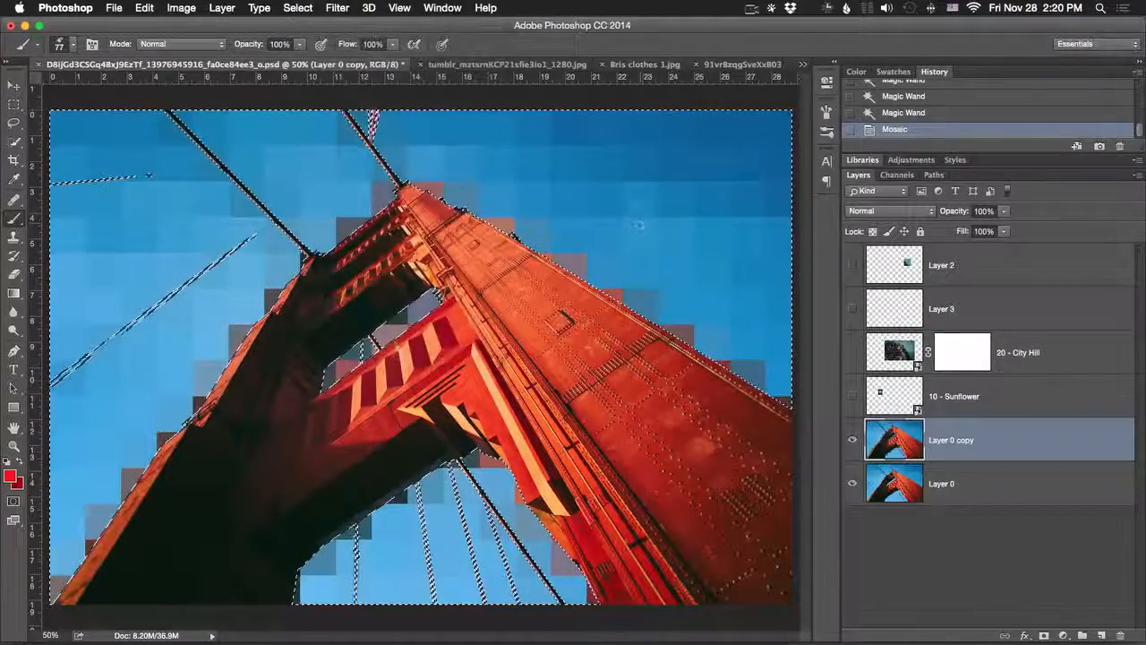
click(144, 8)
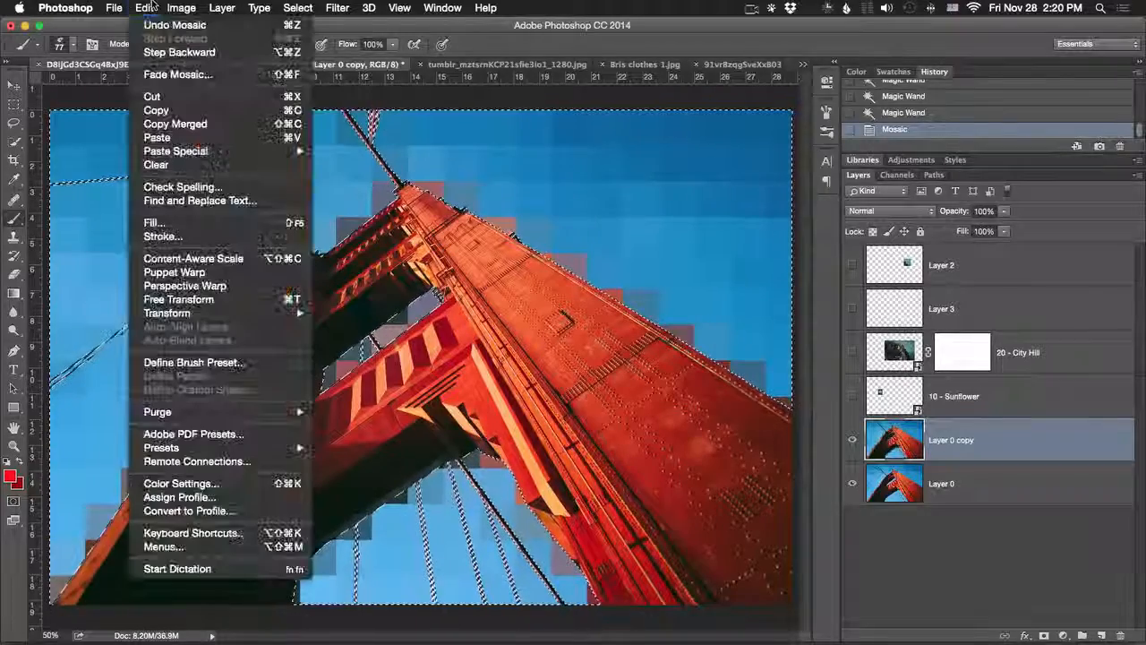
click(177, 74)
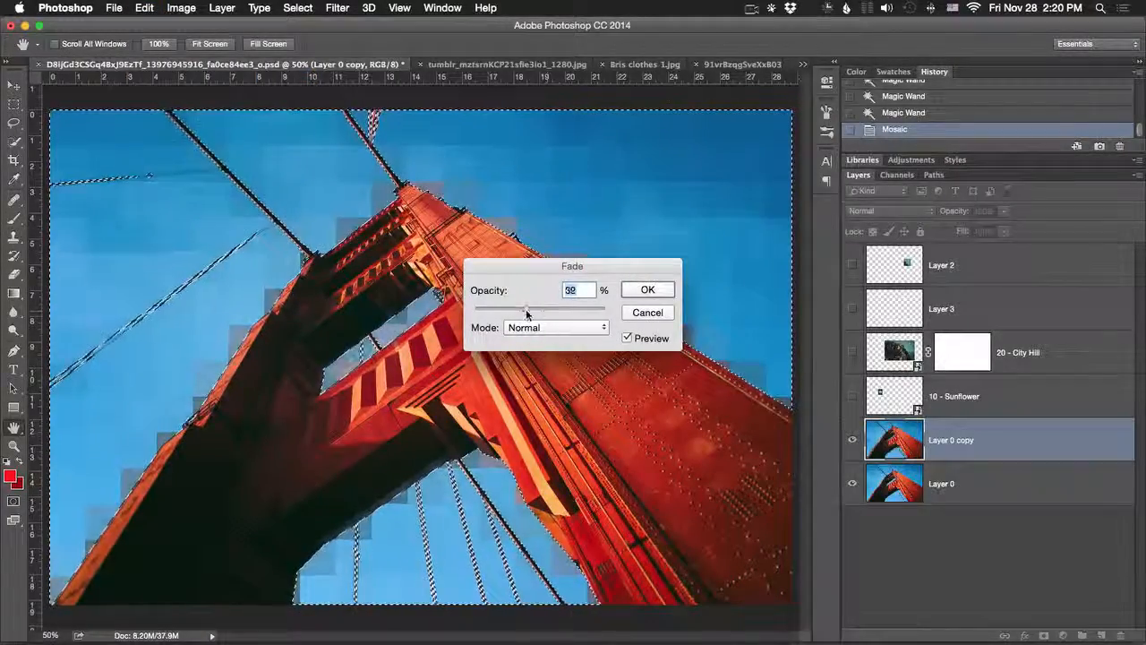
drag(526, 313, 517, 311)
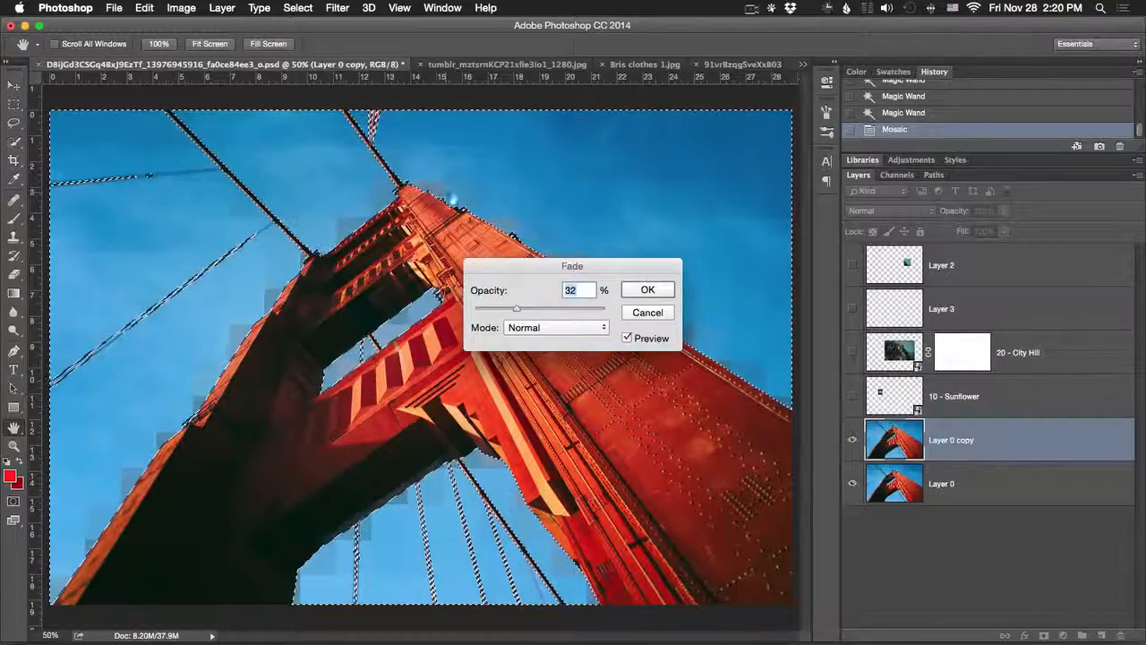
click(641, 292)
key(alt+super+z)
key(alt+super+z)
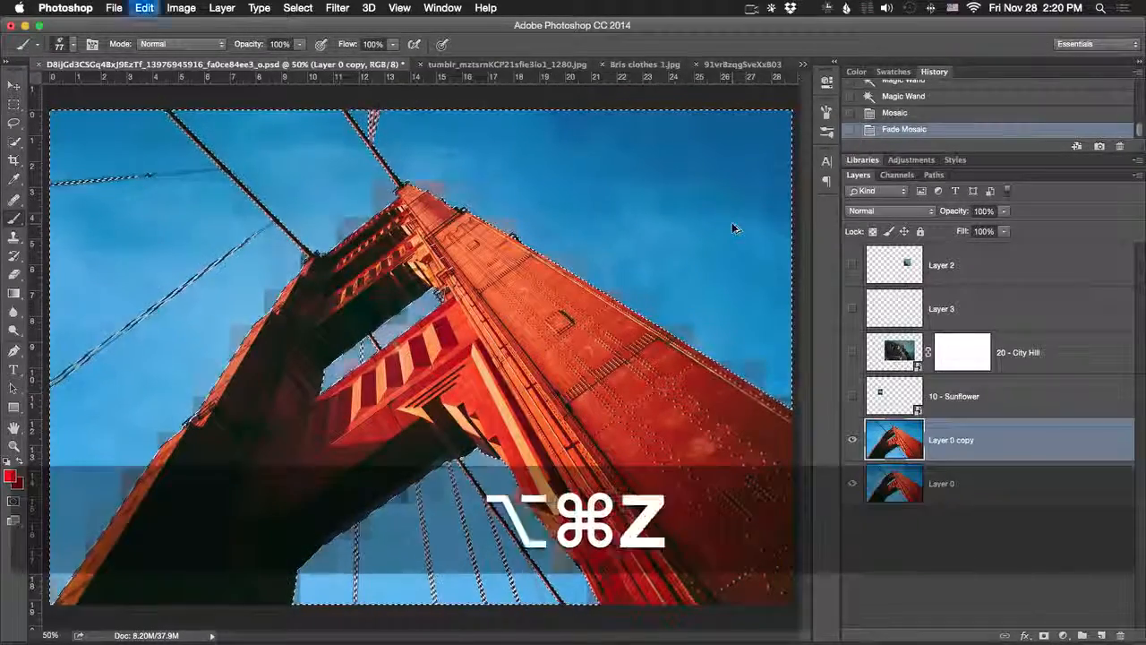
Step: Apply the Add Noise filter to the selected sky with an amount of 141.24% and Uniform distribution
click(340, 7)
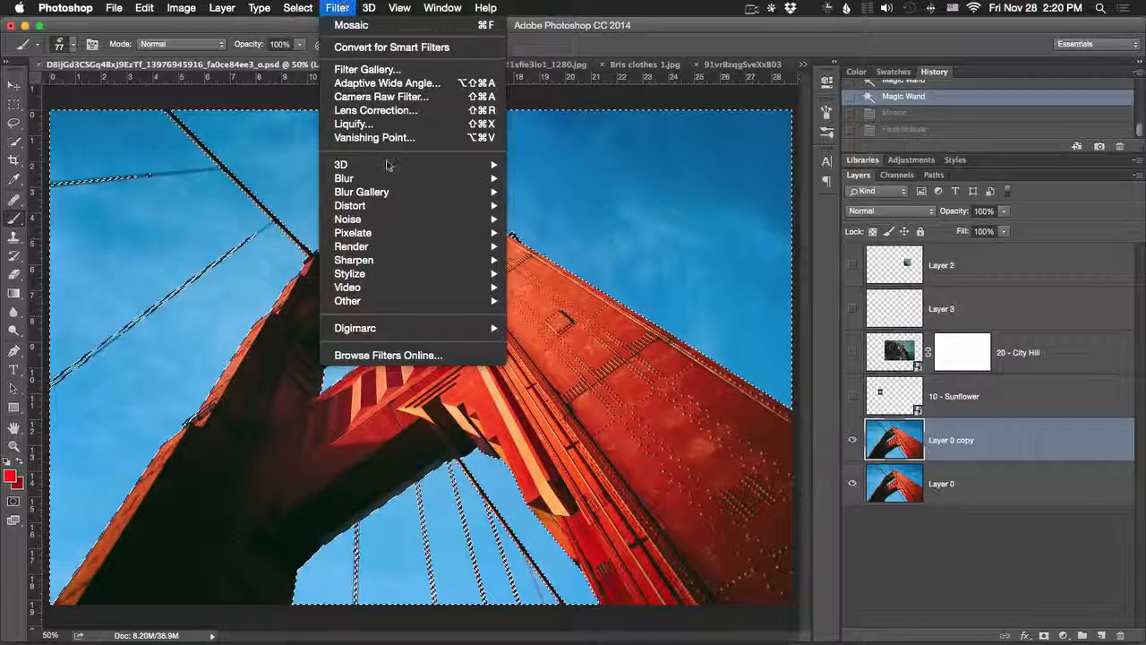
mouse_move(387, 177)
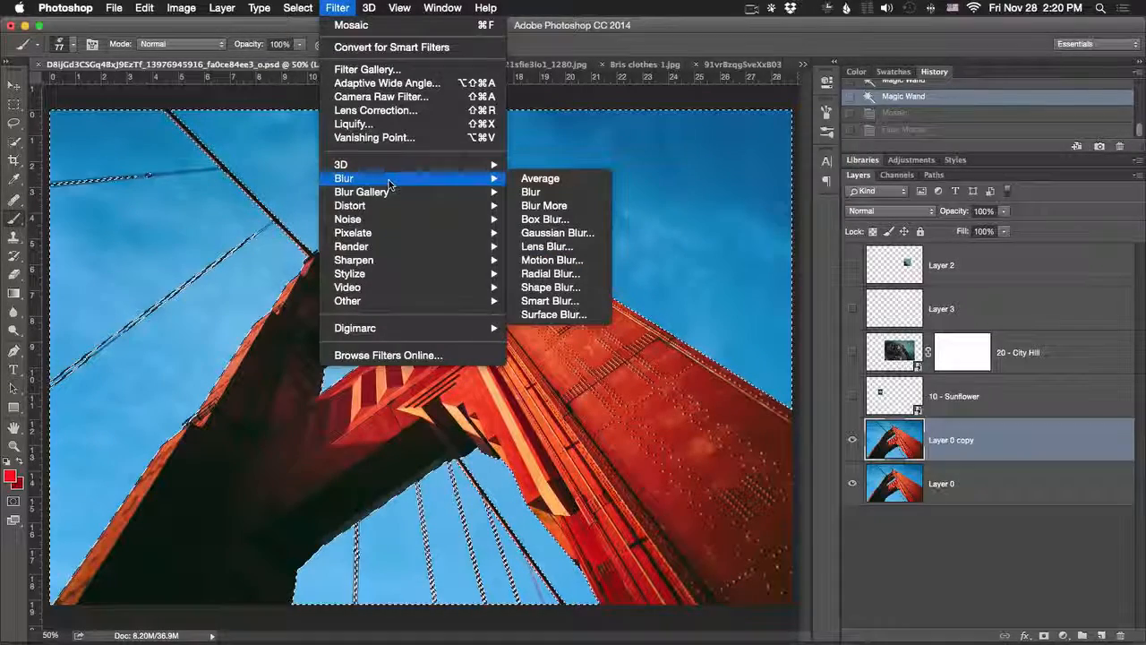
mouse_move(350, 219)
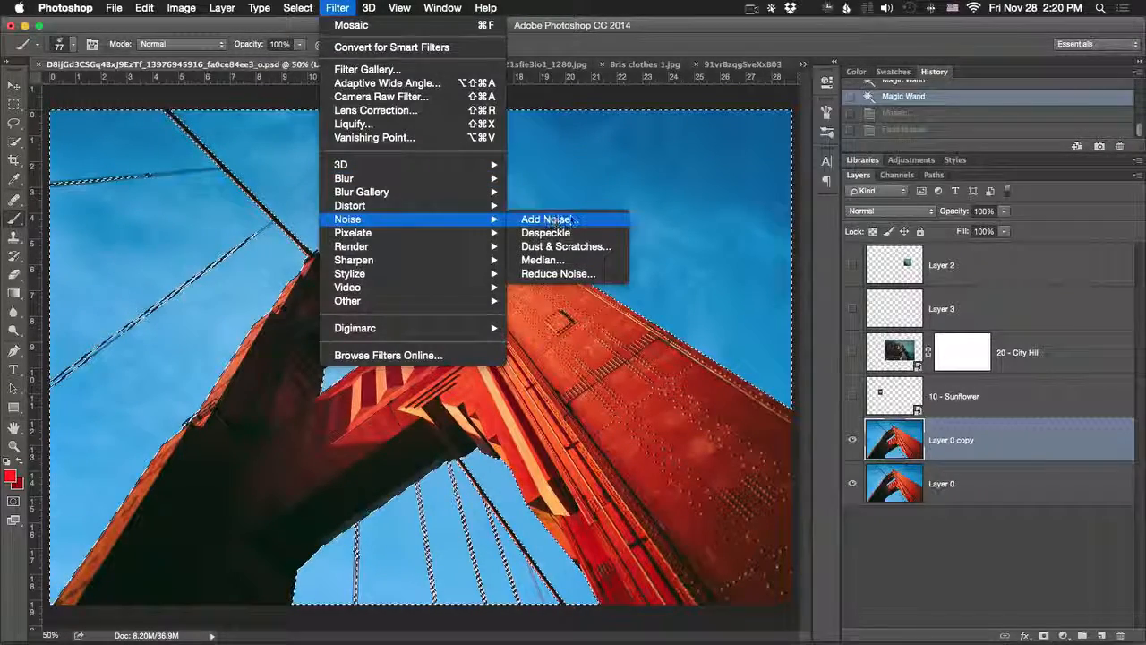
click(546, 219)
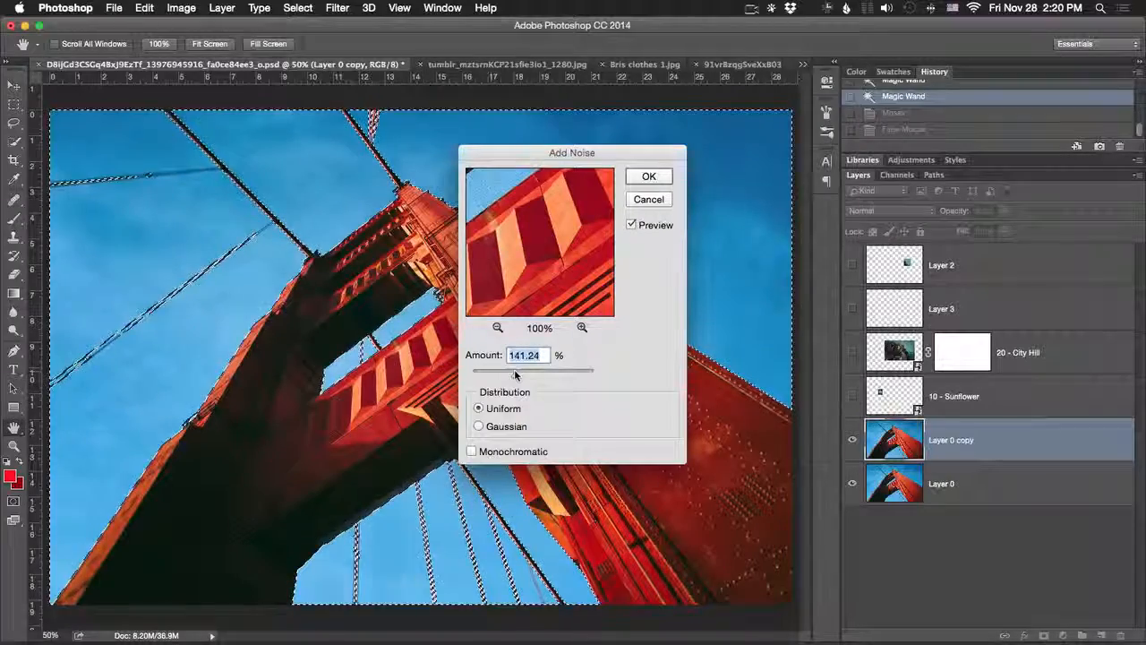
click(641, 178)
Step: Fade the added noise to 25% opacity in Normal mode and step backward two states to the Magic Wand selection
click(144, 7)
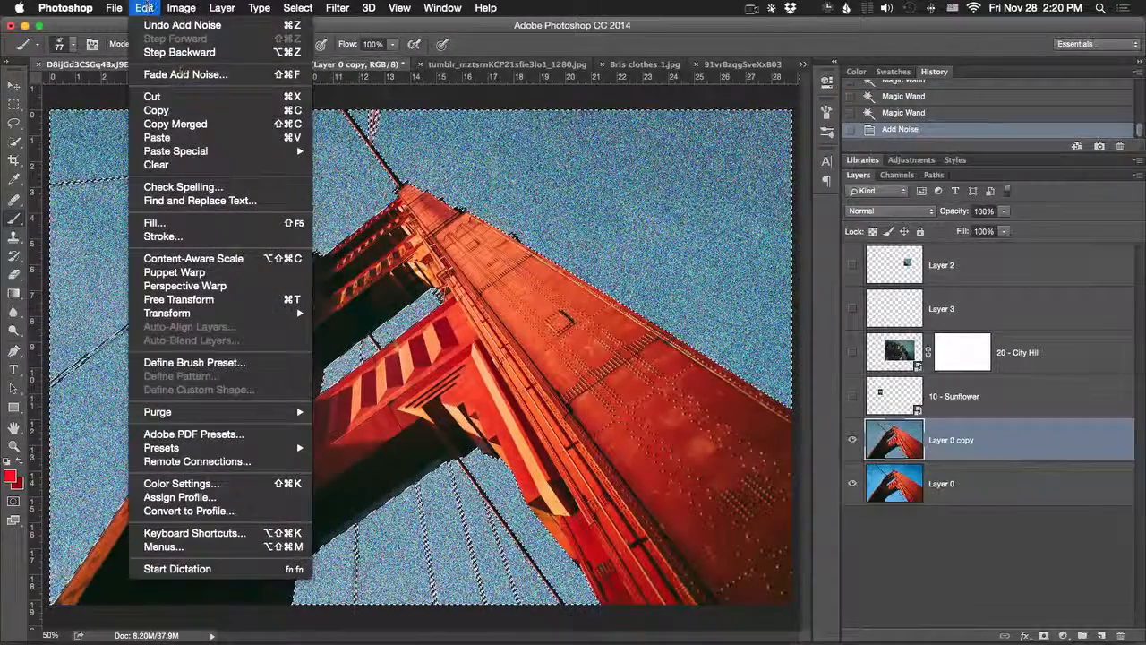
click(182, 75)
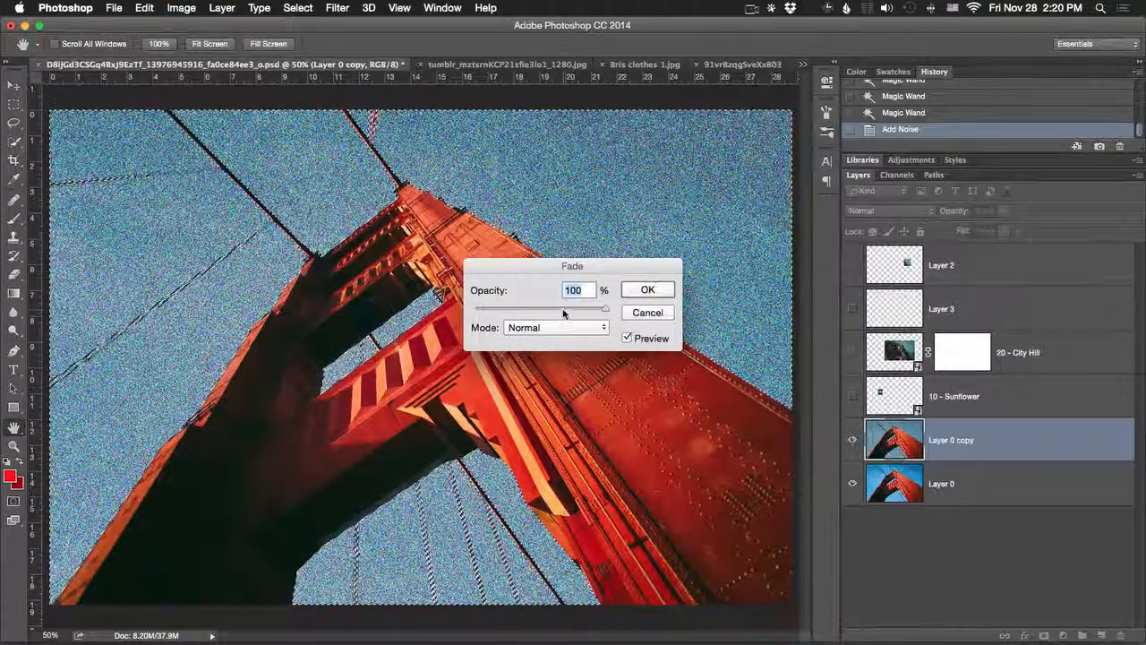
drag(563, 312, 500, 313)
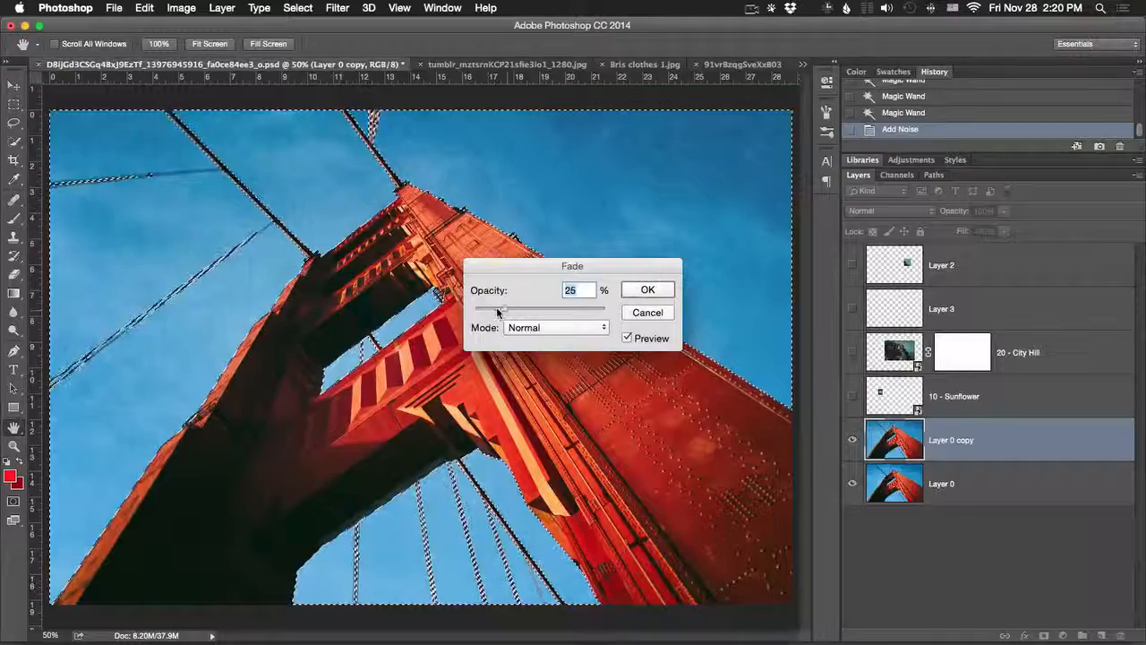
click(647, 290)
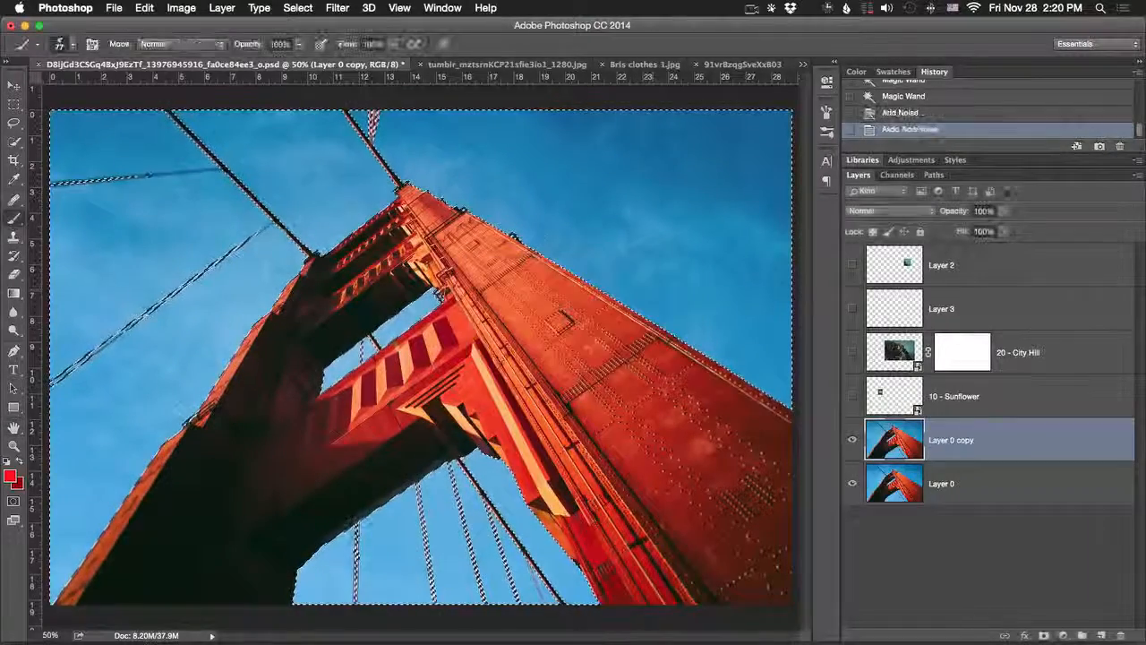
key(b)
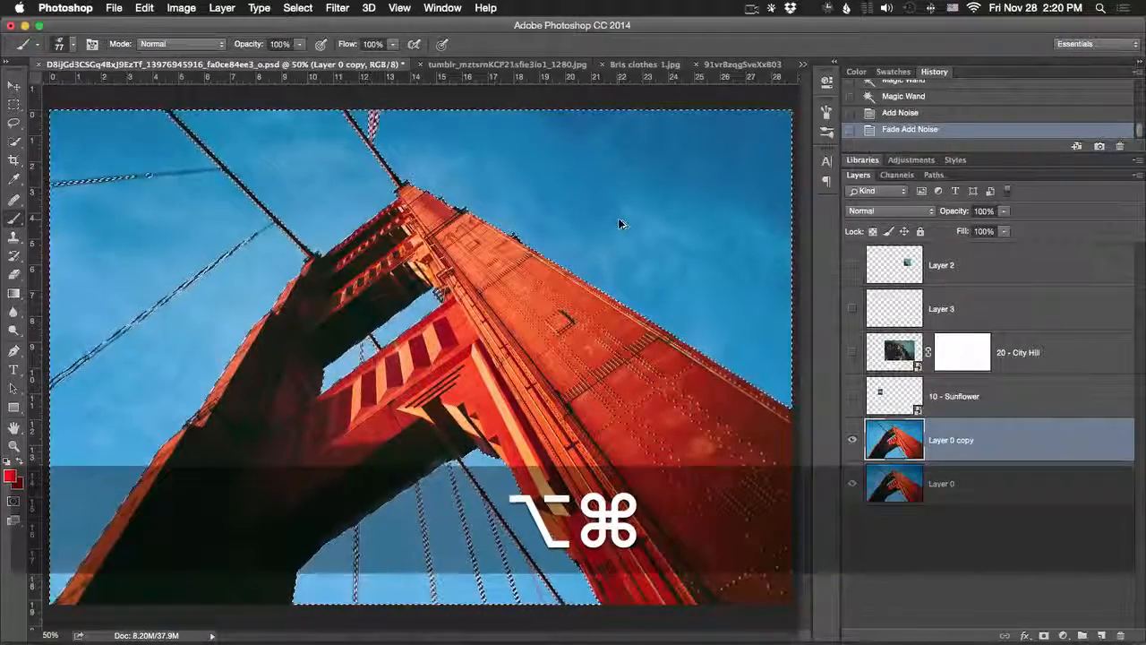
key(alt+super+z)
key(alt+super+z)
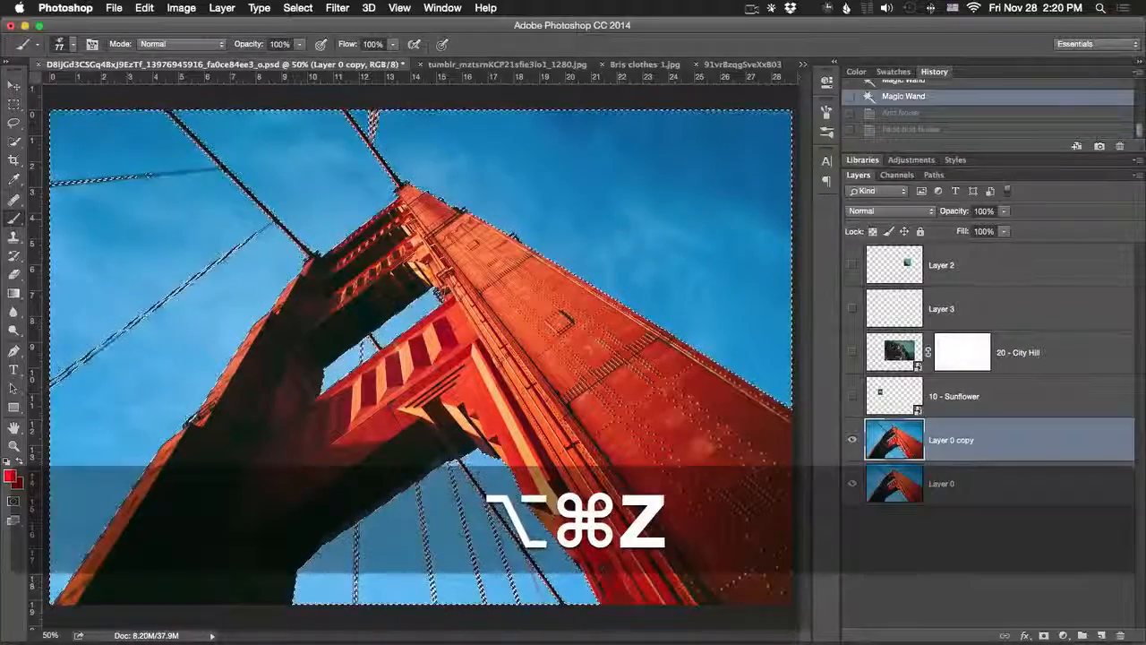
Step: Hide Layer 0 and cut the selected sky out of Layer 0 copy
click(146, 7)
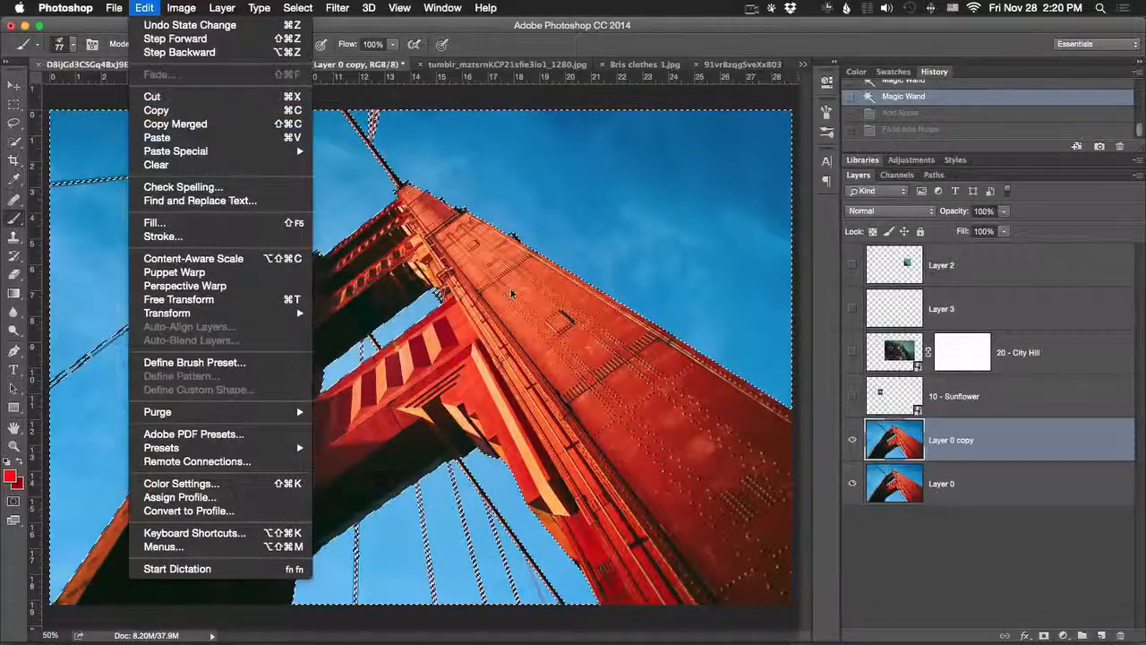
click(972, 486)
click(854, 484)
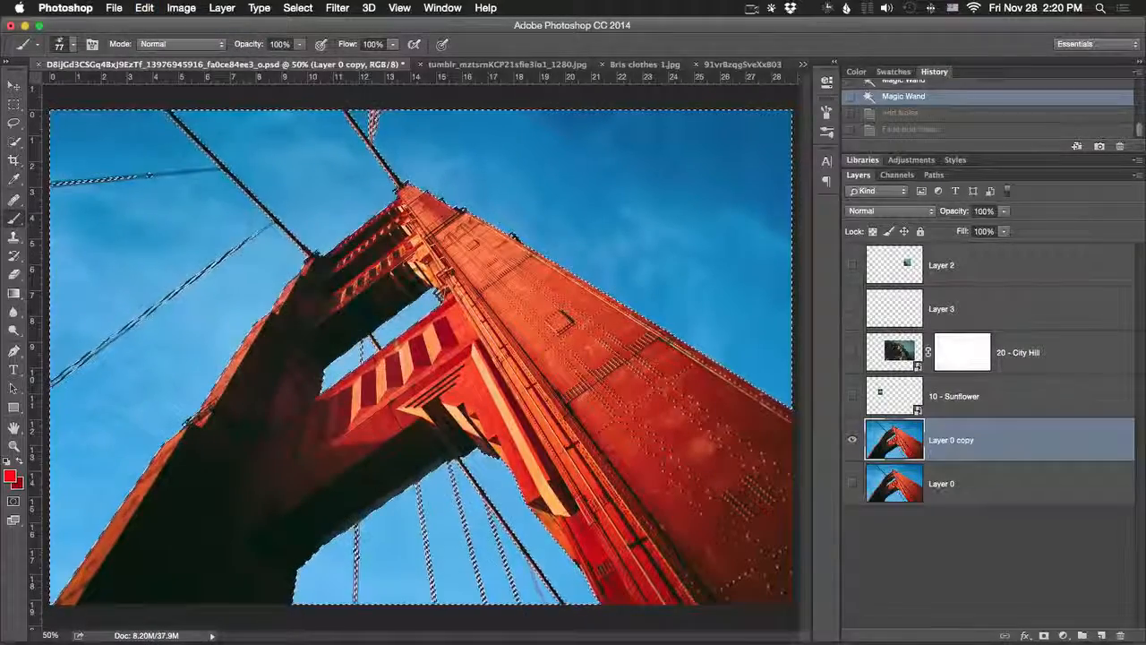
click(144, 7)
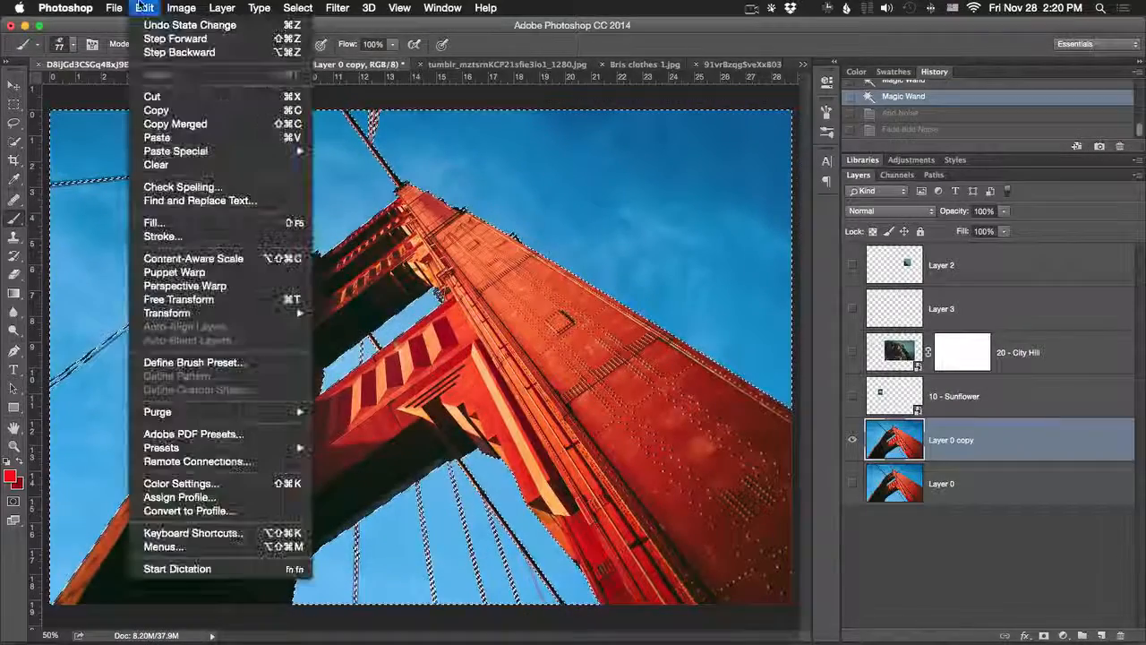
click(183, 97)
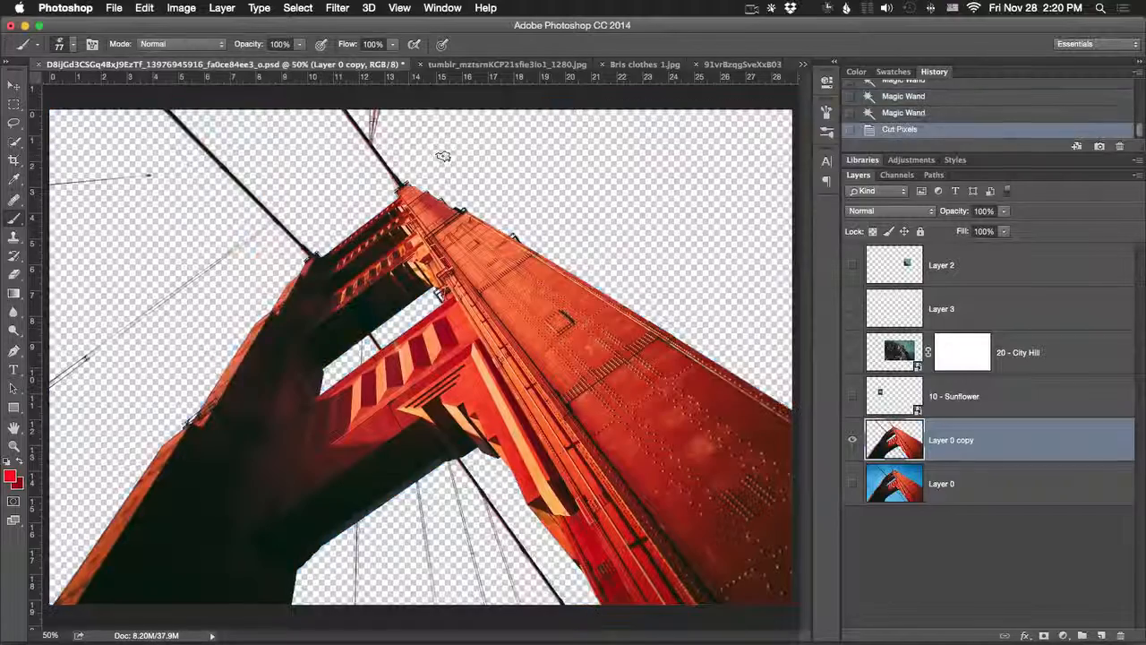
Step: Paste the cut sky as a new layer, shift it slightly upward and undo the move
click(145, 8)
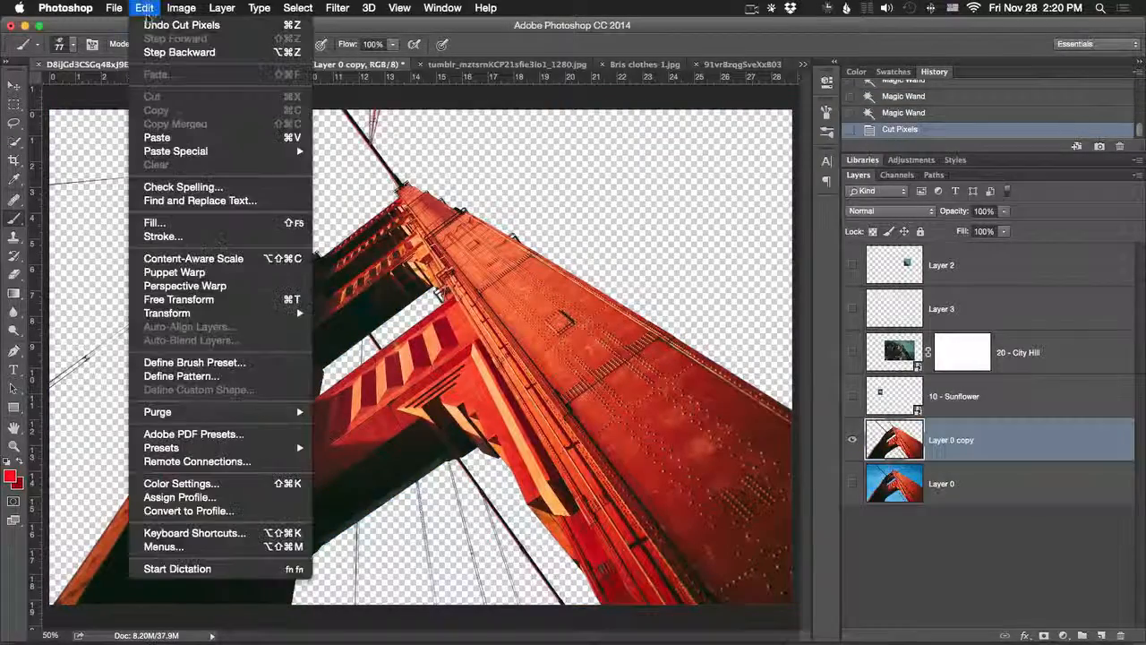
click(181, 135)
key(v)
mouse_move(514, 160)
mouse_down()
mouse_move(465, 166)
mouse_move(601, 177)
mouse_move(507, 193)
mouse_move(534, 136)
mouse_move(519, 140)
mouse_up()
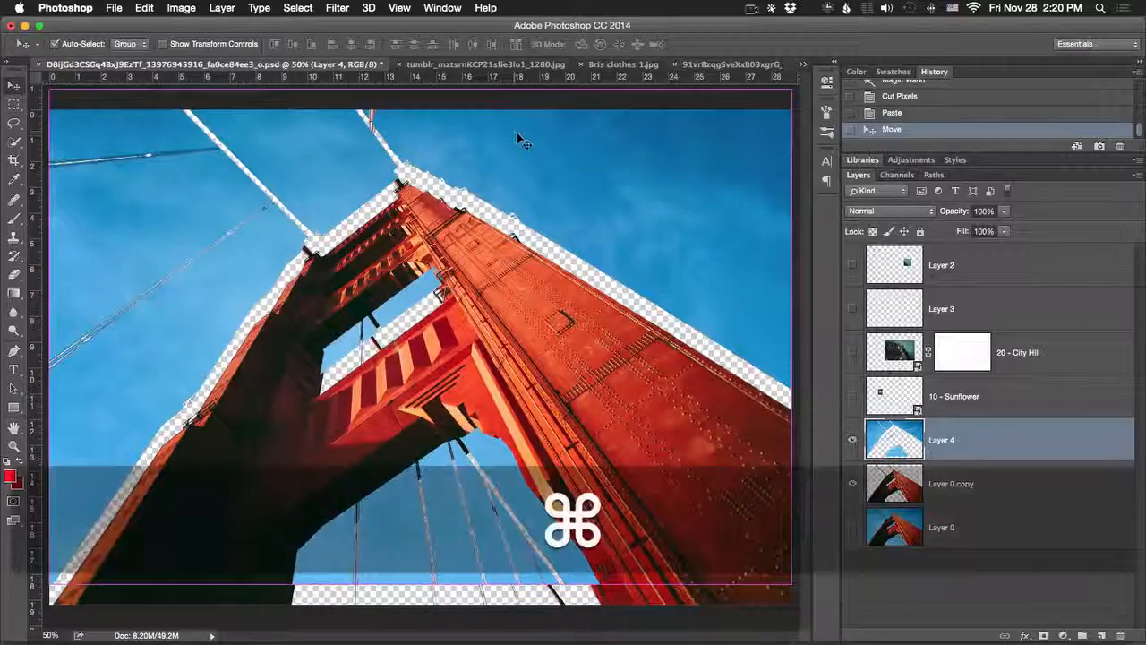
key(super+z)
Step: Place the pasted sky layer below Layer 0 copy, shift the sky slightly and undo the move
drag(1010, 438, 1005, 491)
drag(562, 215, 531, 220)
key(super+z)
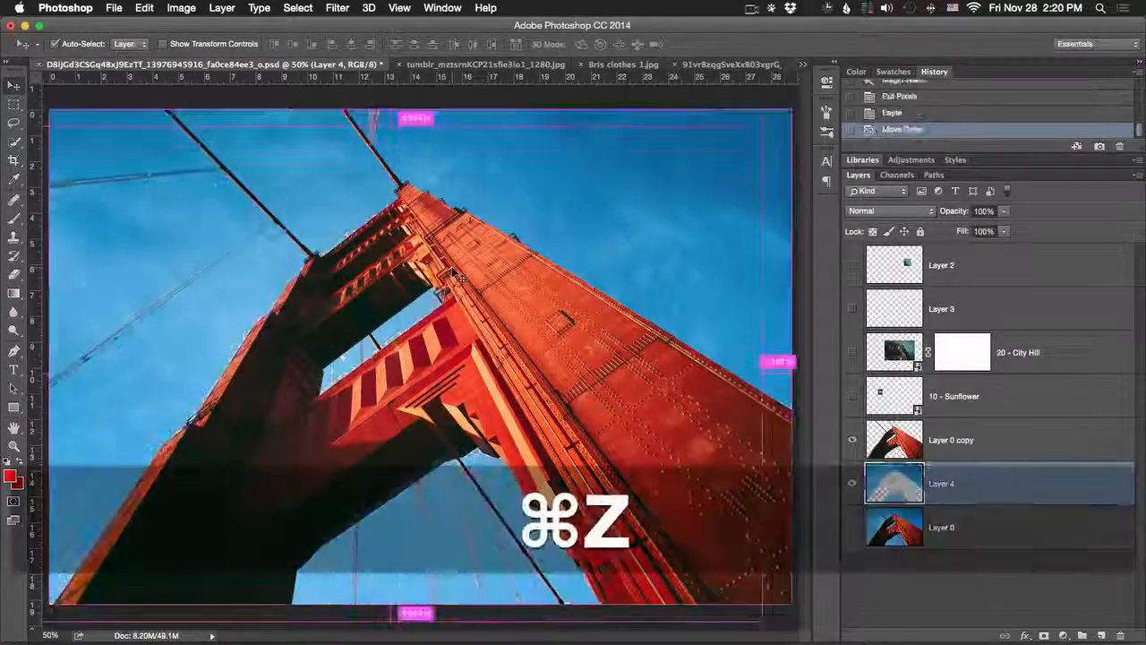
Step: Step backward through the layer reorder, paste and cut to the last Magic Wand selection
key(alt+super+z)
key(alt+super+z)
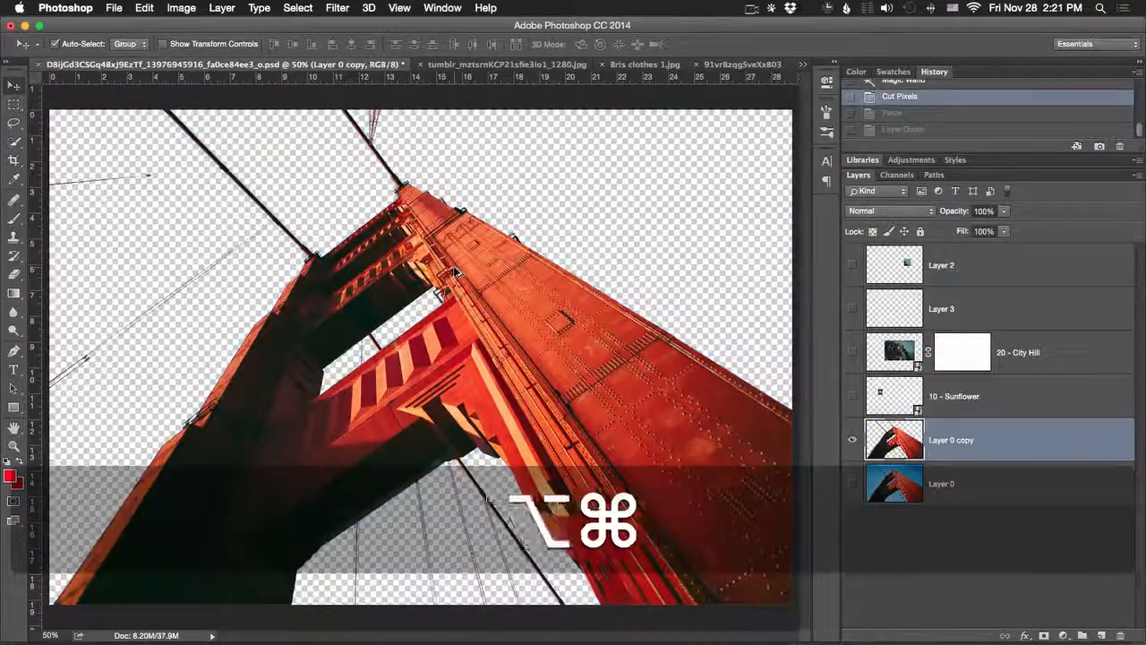
key(alt+super+z)
click(145, 8)
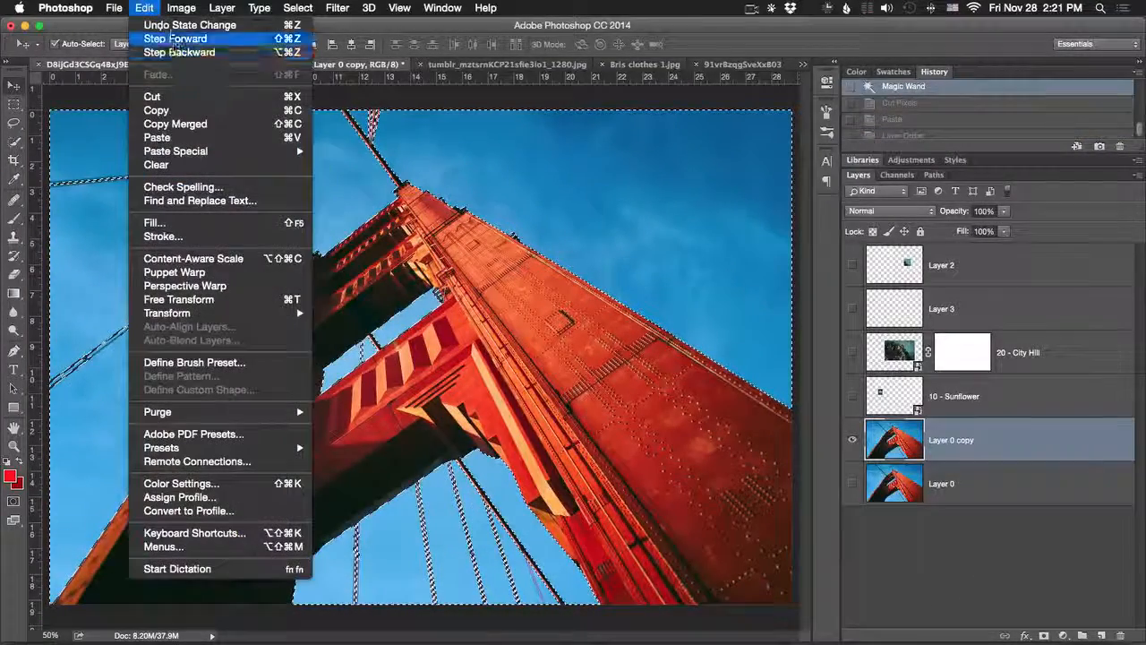
click(184, 126)
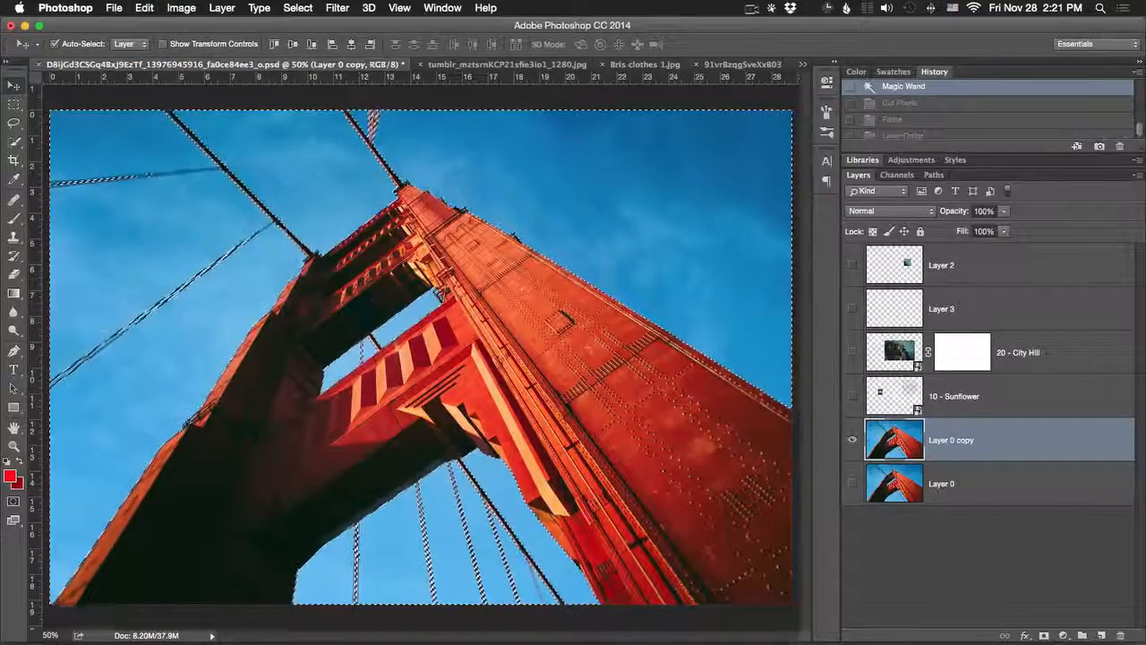
Step: Add a layer mask to Layer 0 copy from the sky selection, hide that layer and select Layer 0
click(1044, 636)
click(856, 440)
click(943, 477)
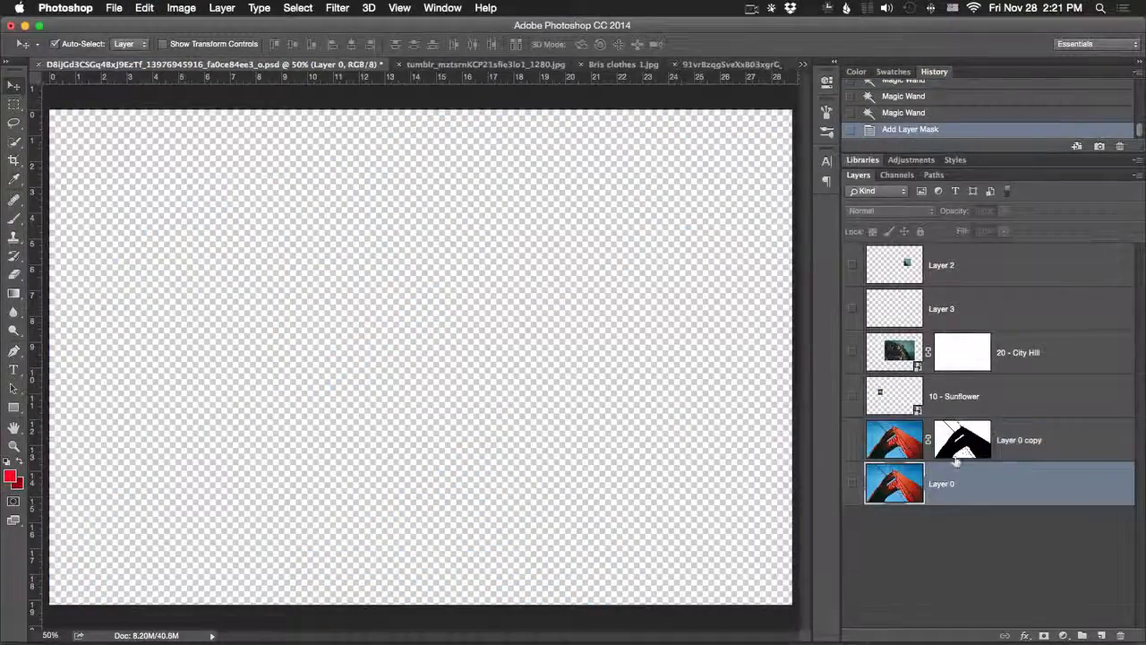
Step: Show Layer 0, 20 - City Hill, Layer 2 and 10 - Sunflower
click(853, 484)
click(852, 352)
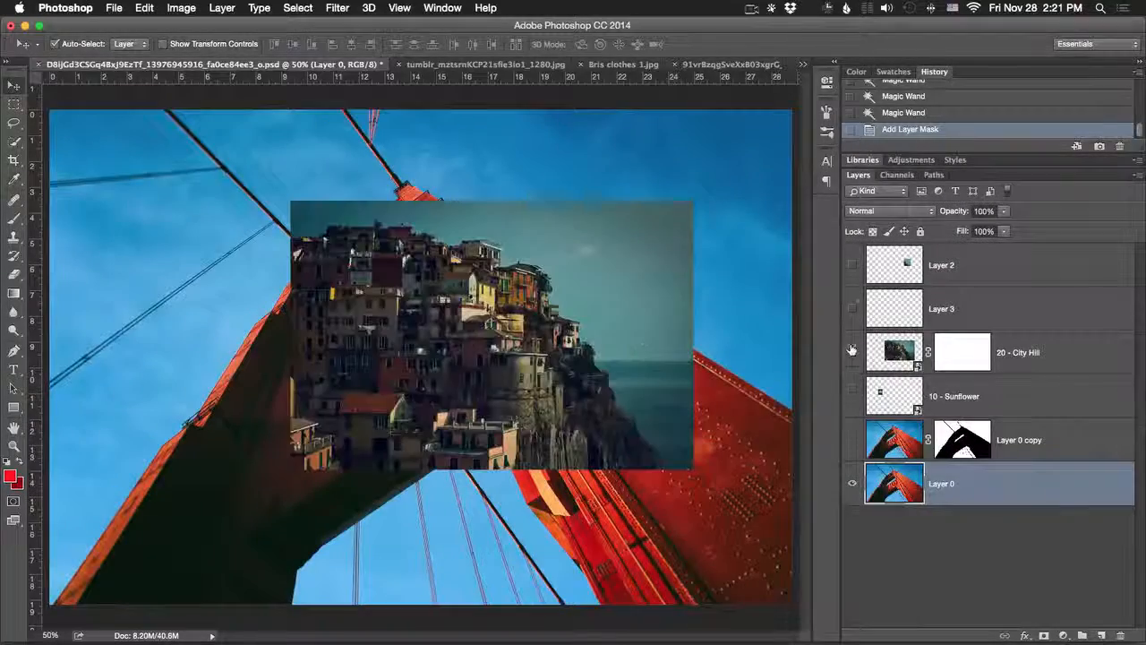
click(854, 266)
click(851, 399)
Step: Move the sunflower to the upper-left corner of the City Hill photo and bring its layer to the front
key(v)
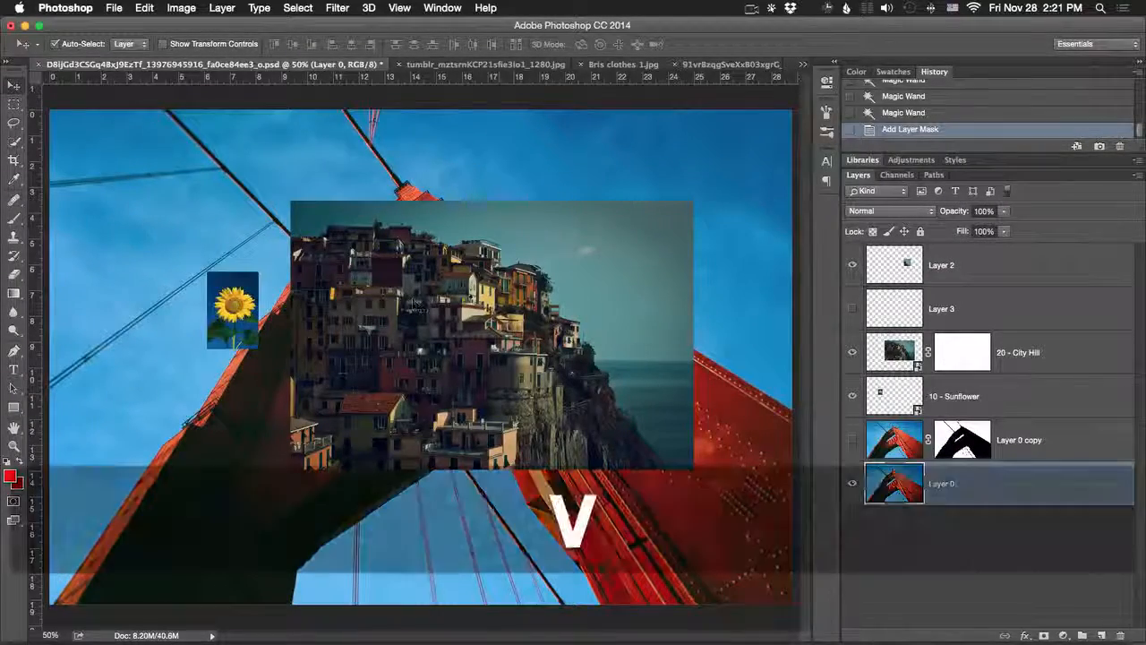
drag(235, 308, 291, 190)
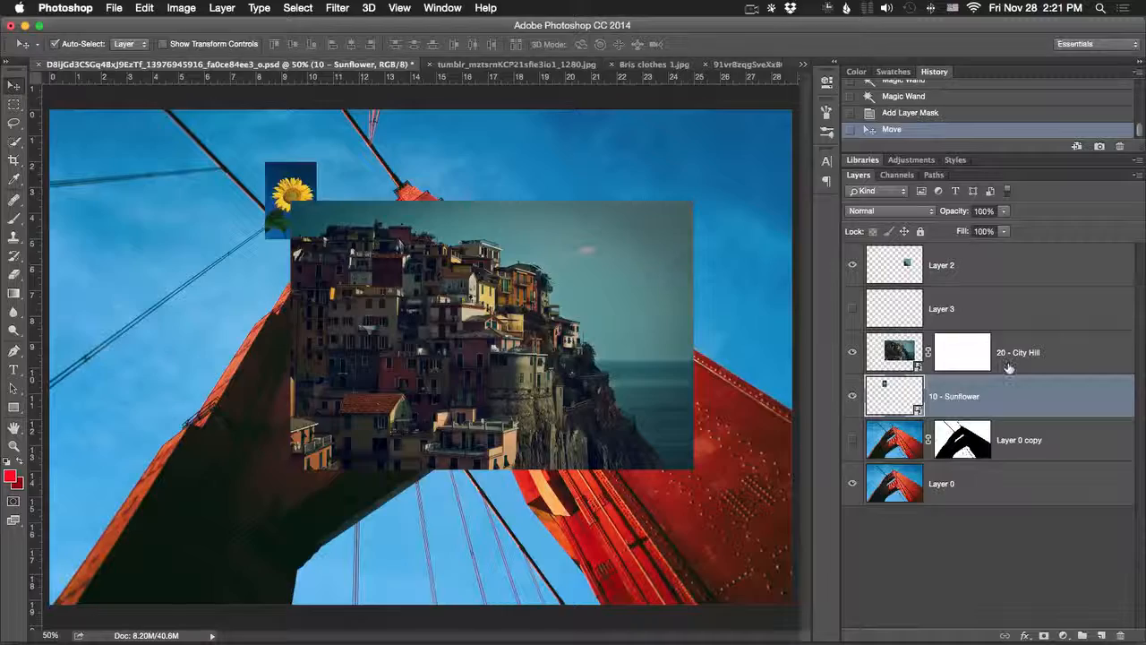
key(super+shift+bracketright)
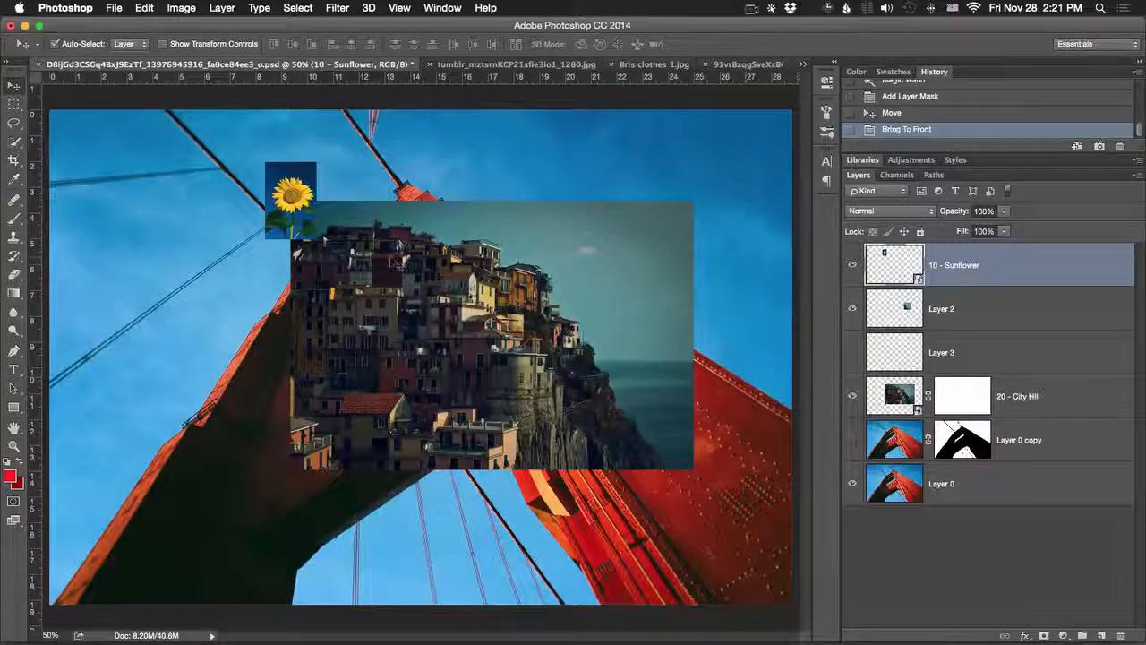
Step: Shift the City Hill photo up and to the left, and position the sunflower overlapping its left edge
drag(290, 190, 260, 298)
drag(358, 271, 270, 191)
drag(266, 300, 187, 230)
Step: Select a rectangular marquee area covering parts of both the sunflower and the City Hill photo
click(145, 8)
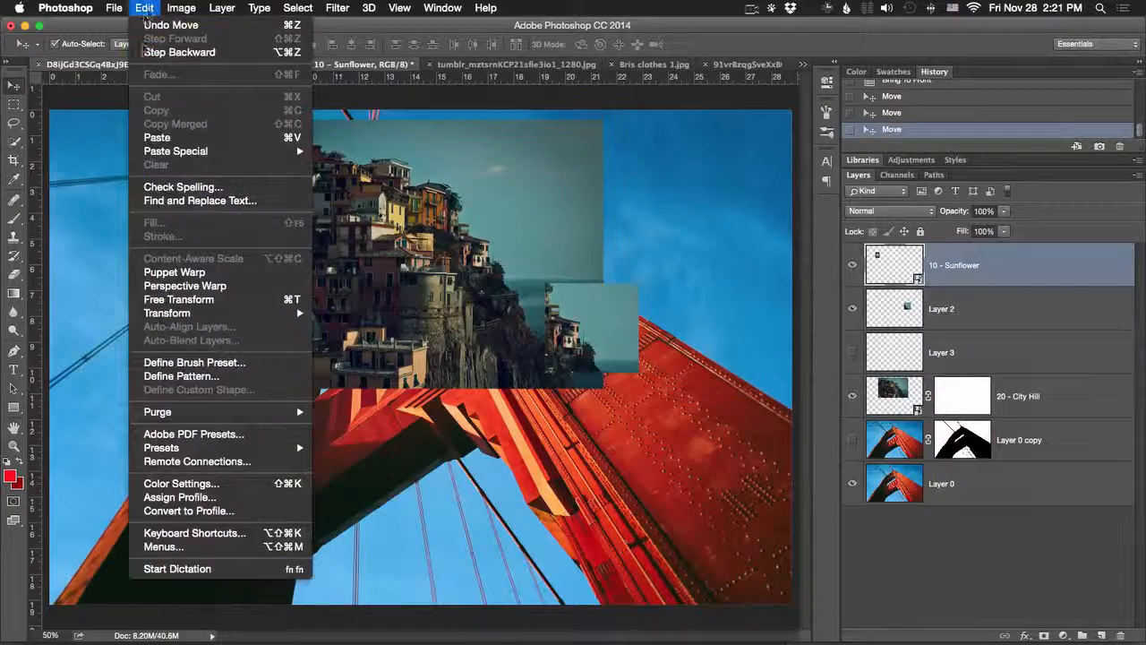
key(Escape)
key(m)
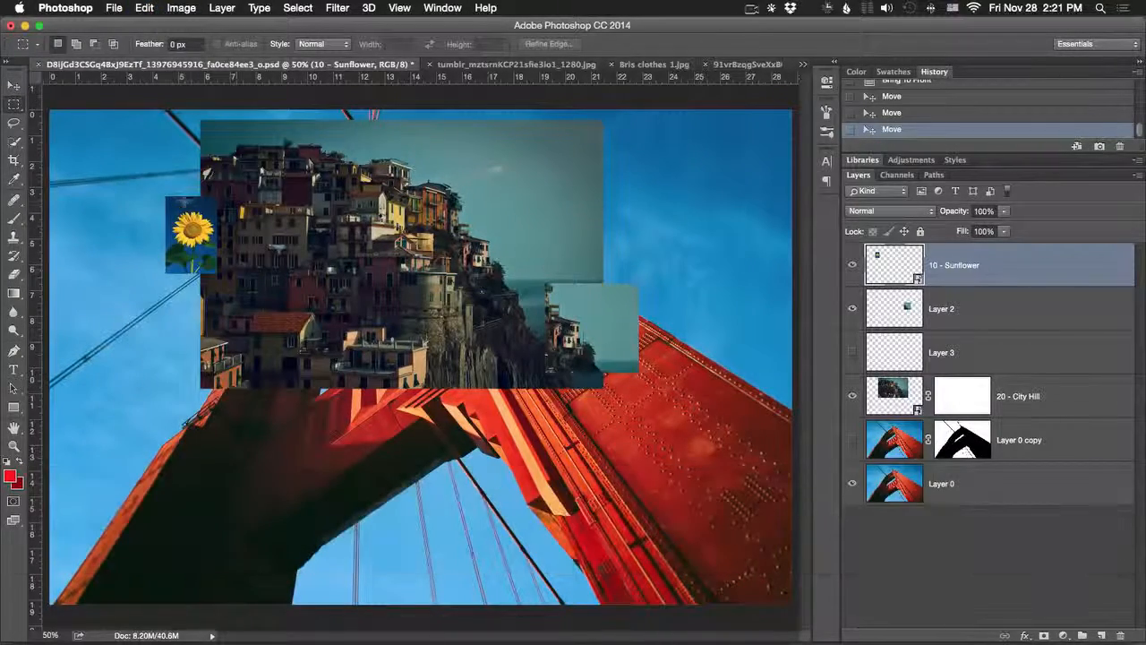
drag(199, 208, 240, 294)
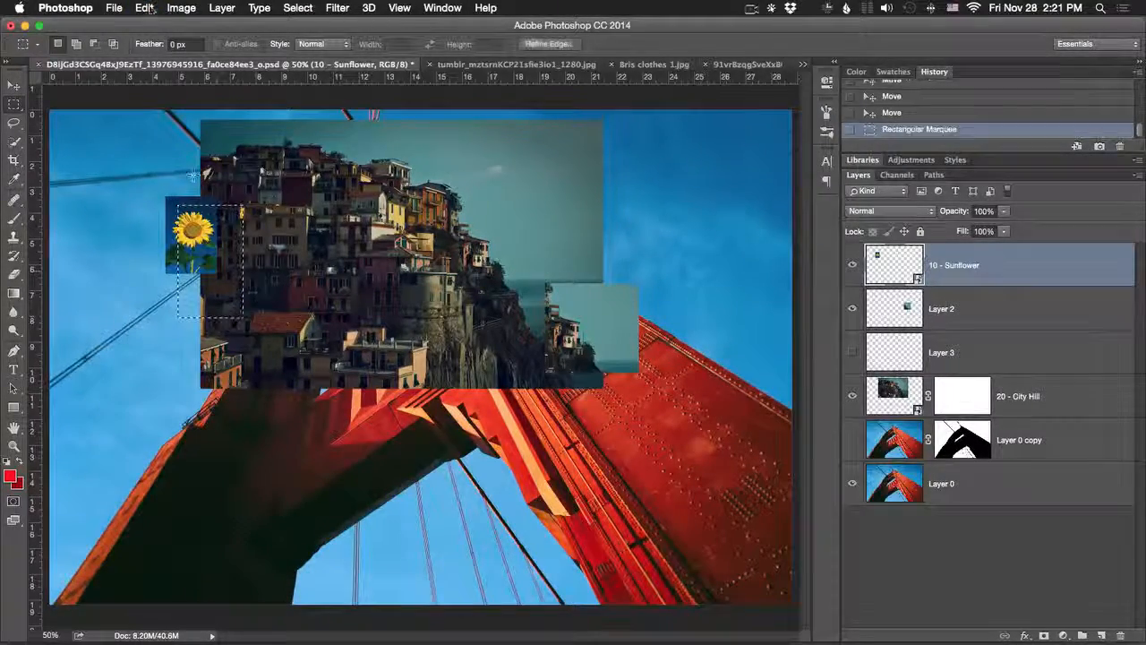
Step: Copy the marquee area merged from all visible layers and paste it as a new layer
click(144, 8)
click(176, 124)
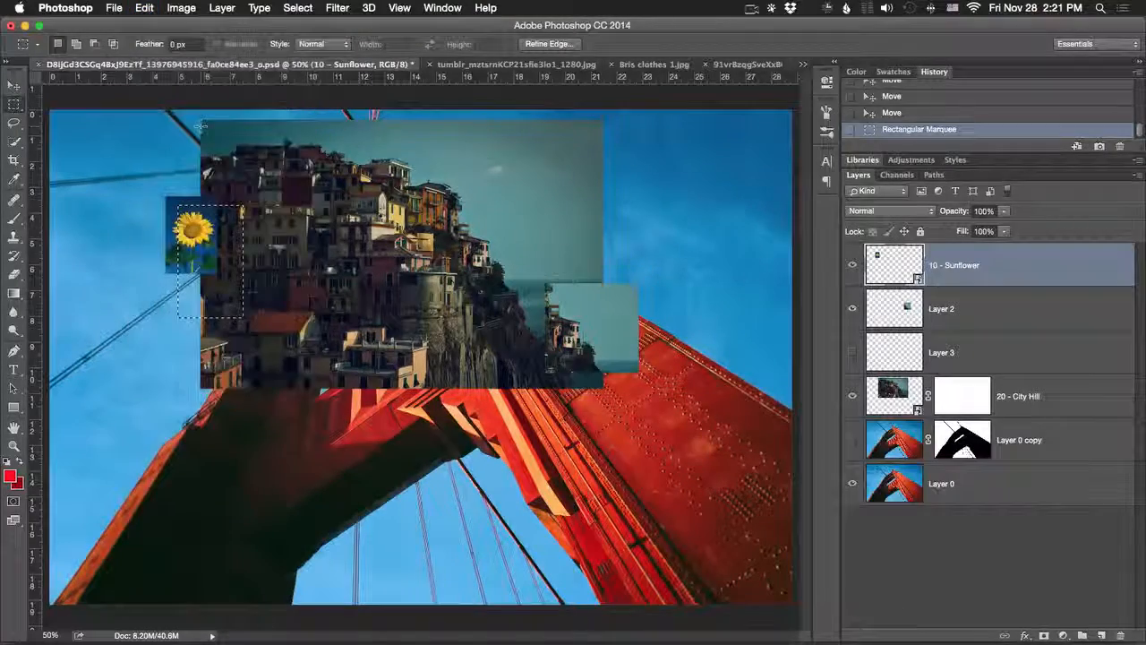
click(144, 8)
click(170, 140)
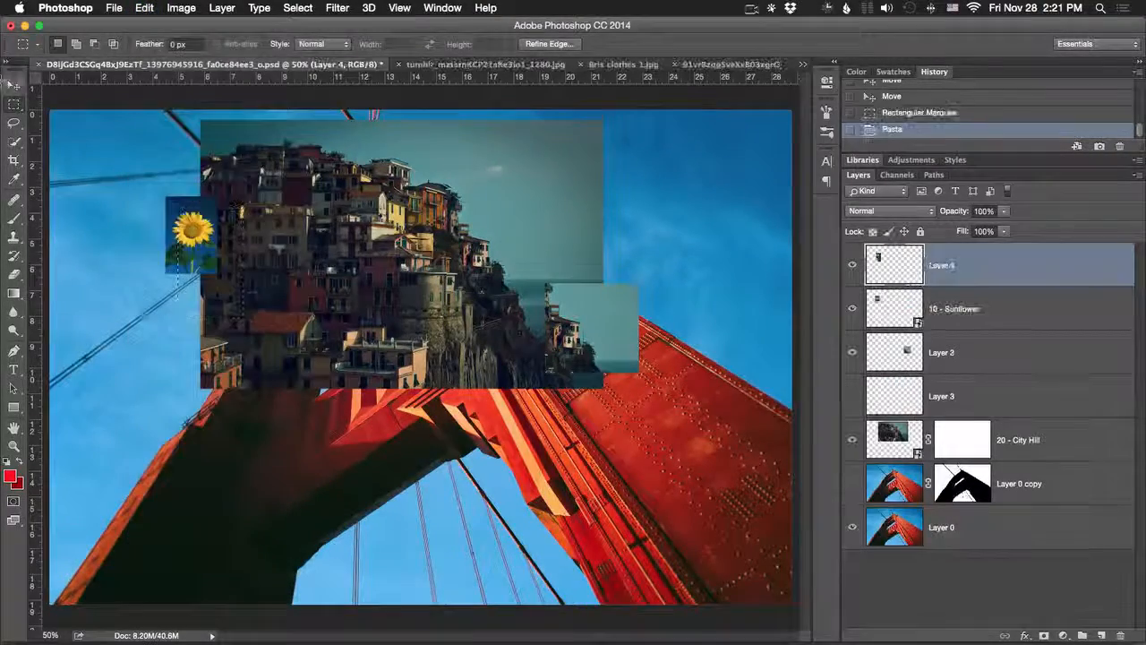
Step: Move the pasted rectangular piece onto the lower right of the bridge, and delete its layer
click(14, 86)
drag(213, 263, 703, 461)
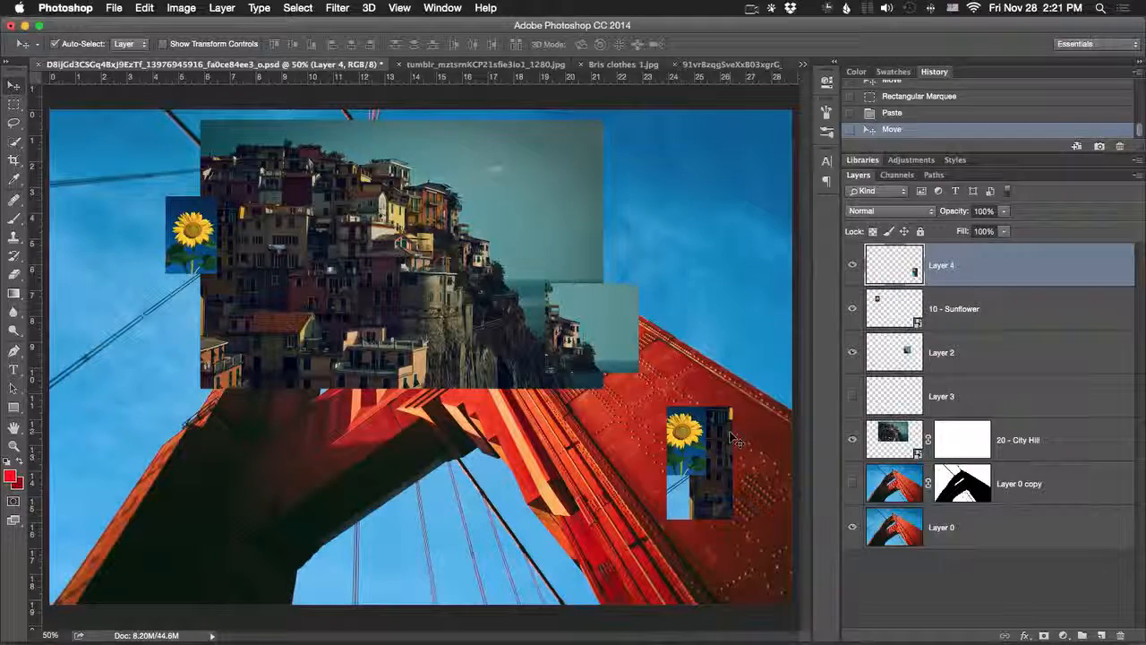
key(BackSpace)
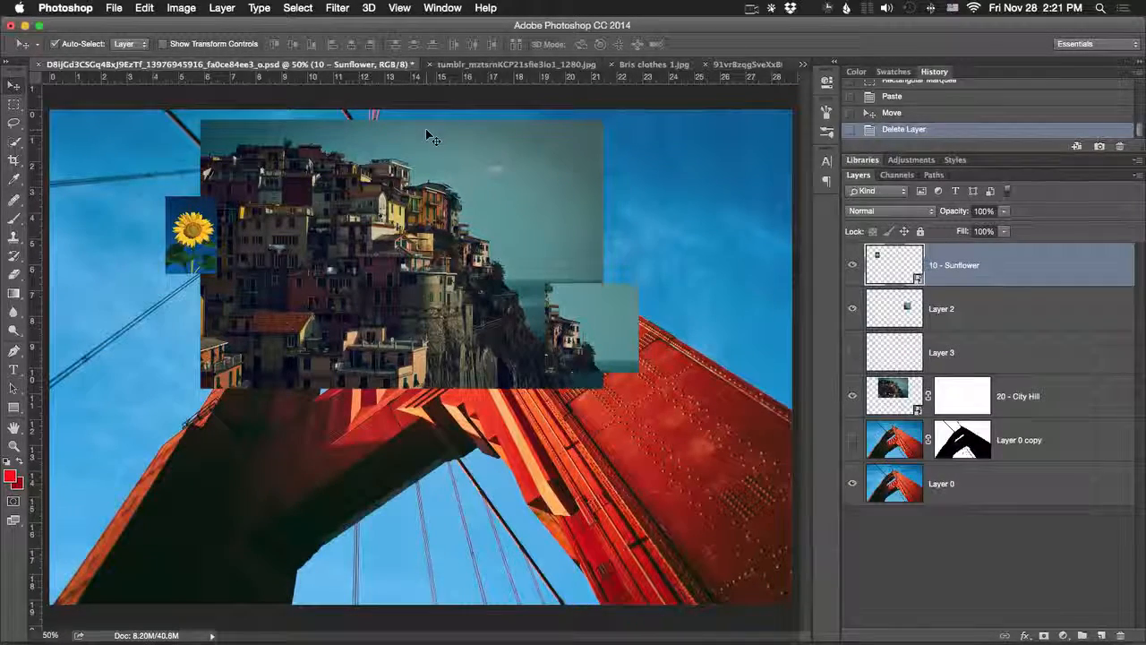
Step: Copy a circular area across the sunflower and City Hill photo merged, paste it, and move the circle to the bridge's lower right
key(shift+m)
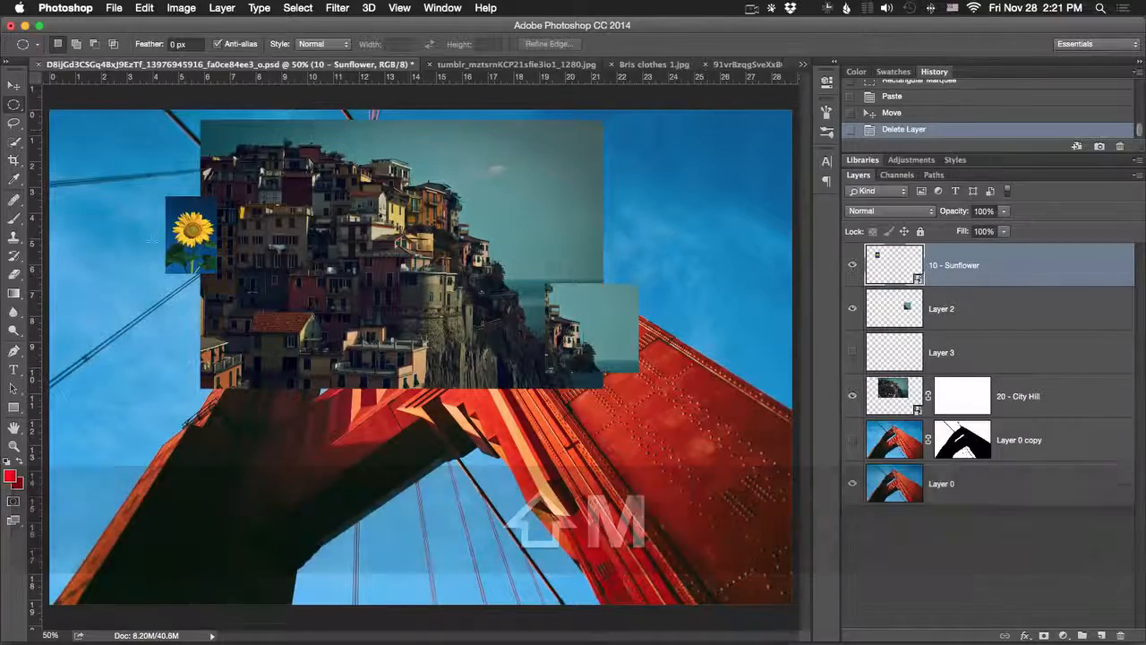
drag(127, 210, 289, 356)
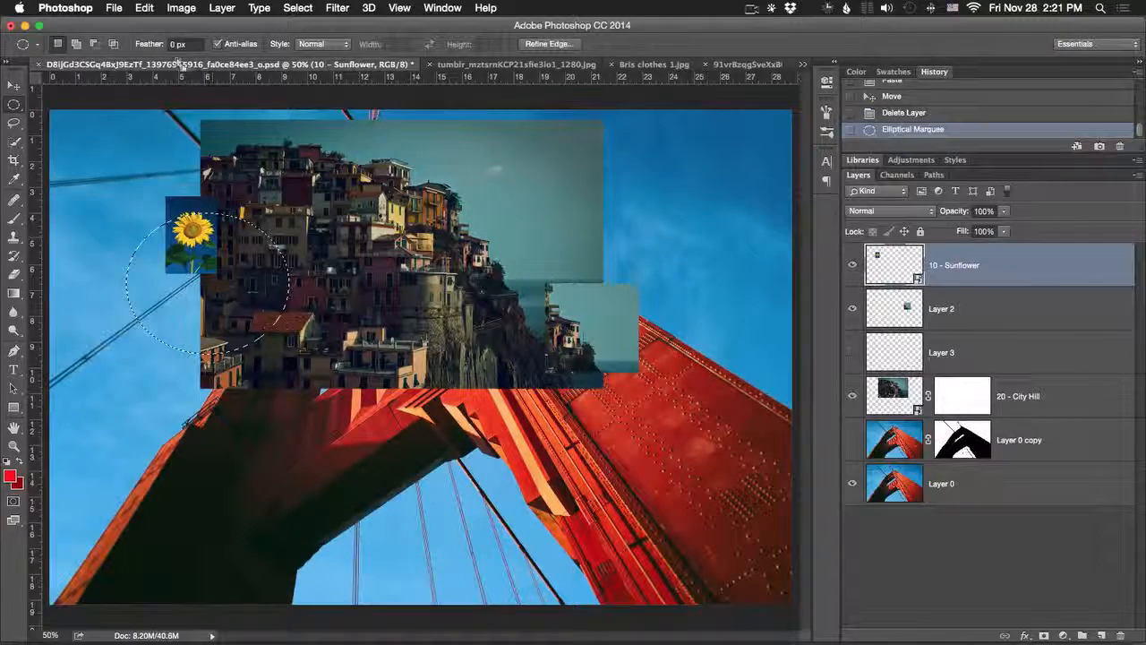
click(144, 7)
click(176, 122)
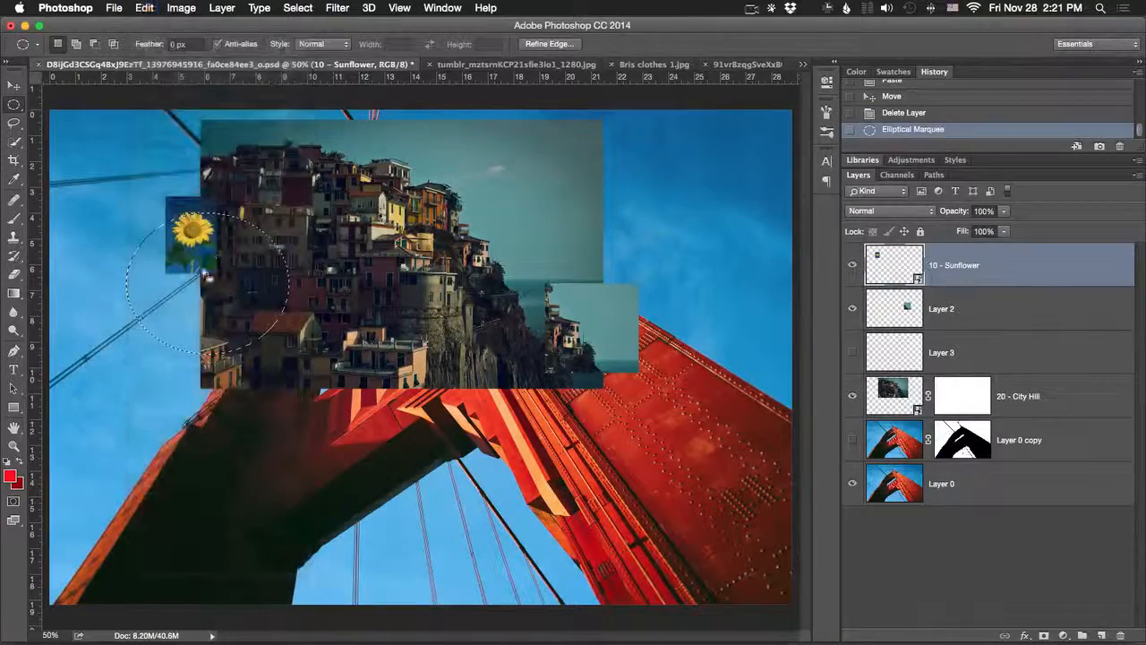
key(super+v)
key(v)
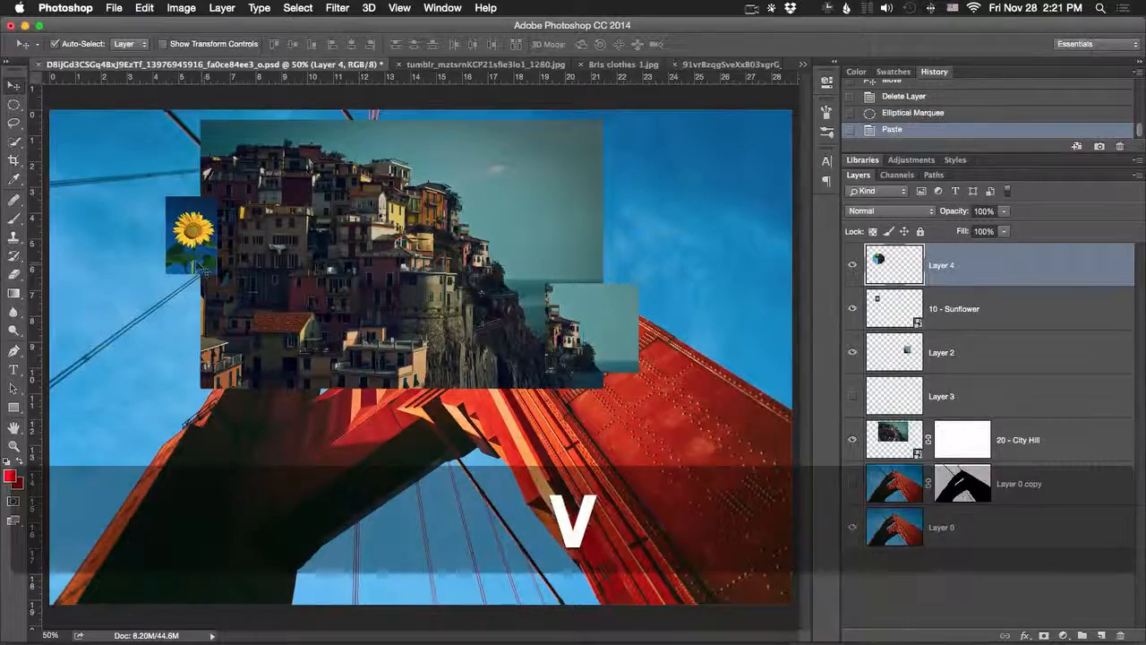
drag(200, 268, 651, 461)
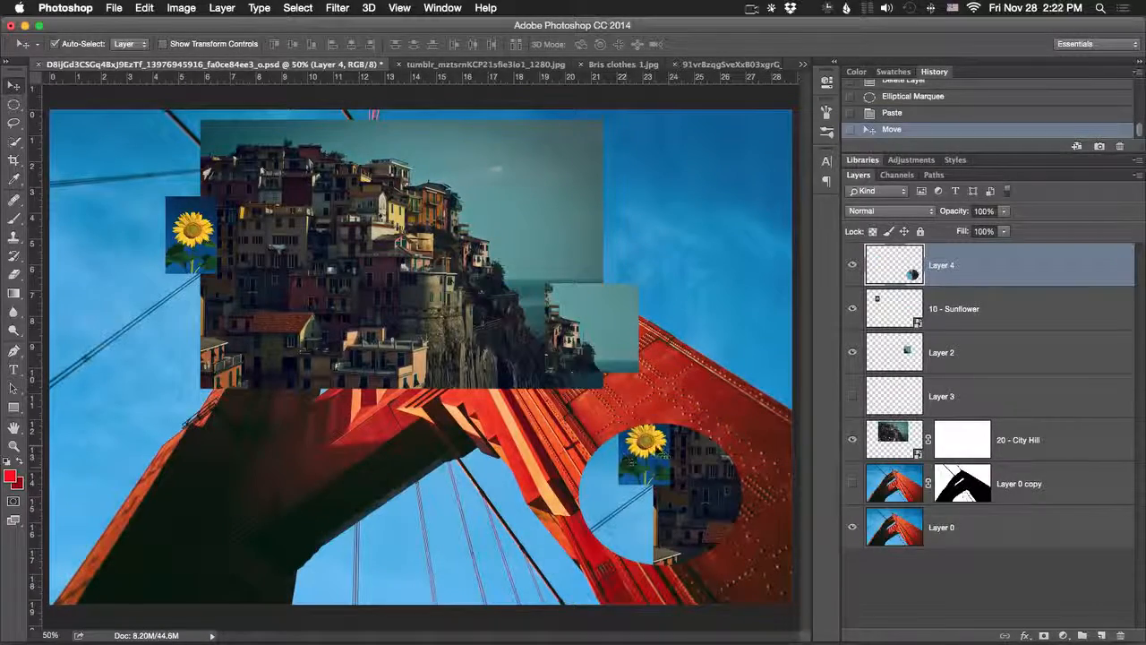
Step: Delete the layer holding the merged circular piece
click(145, 8)
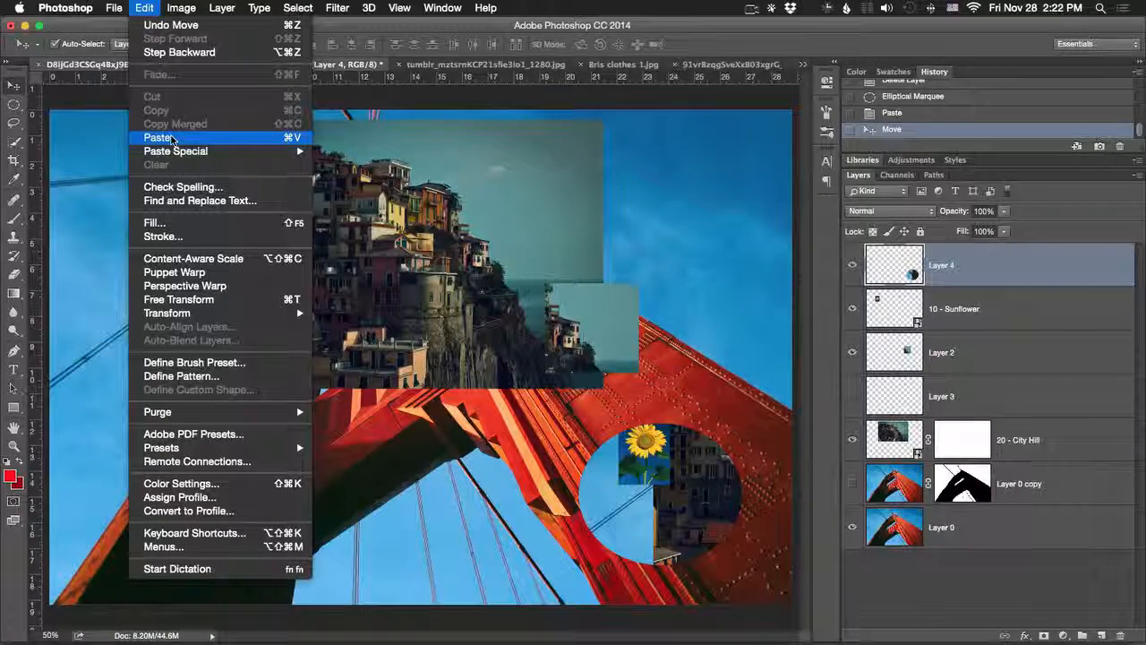
mouse_move(201, 159)
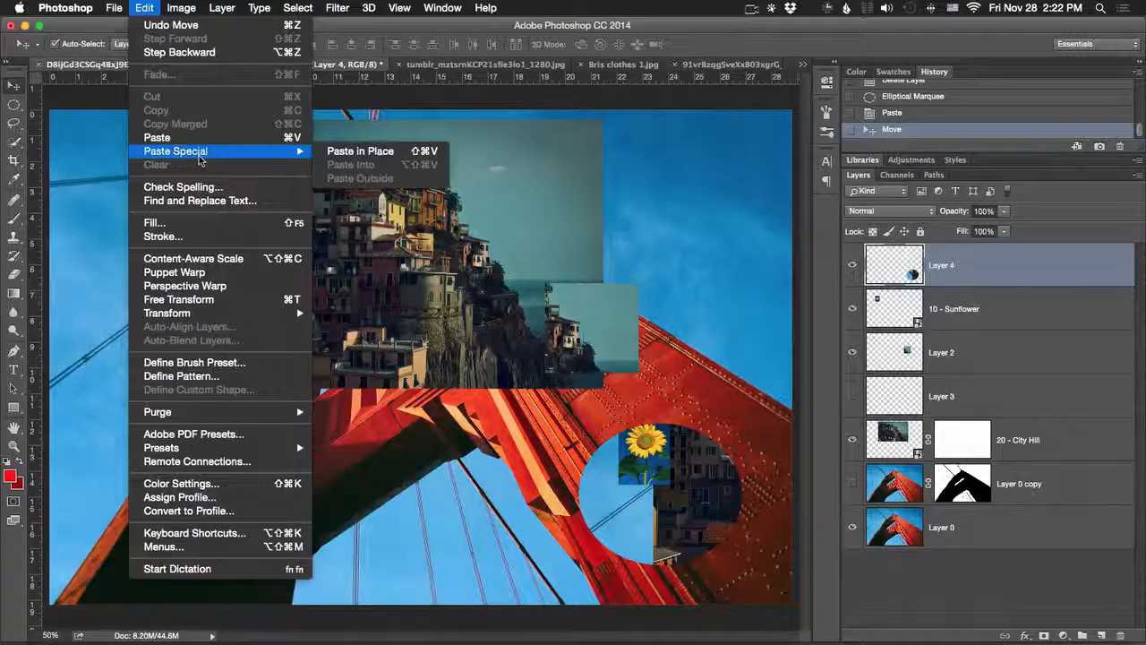
key(Escape)
key(BackSpace)
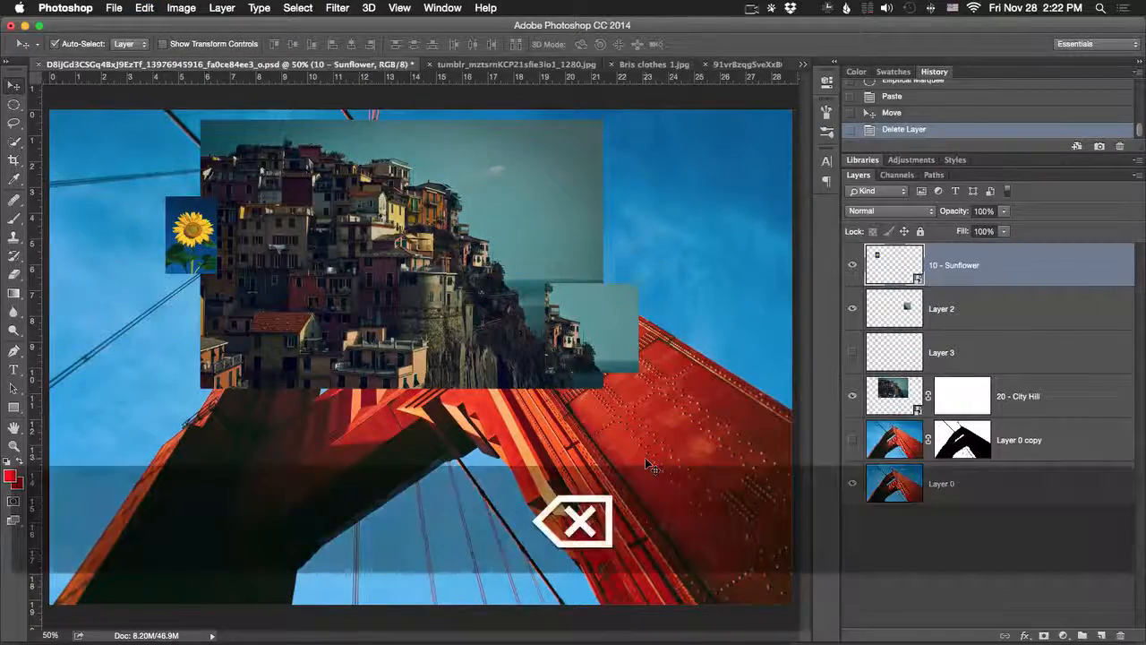
Step: Delete the small City Hill fragment, and reposition the City Hill photo near the centre with the sunflower apart at the upper left
drag(609, 349, 573, 284)
key(BackSpace)
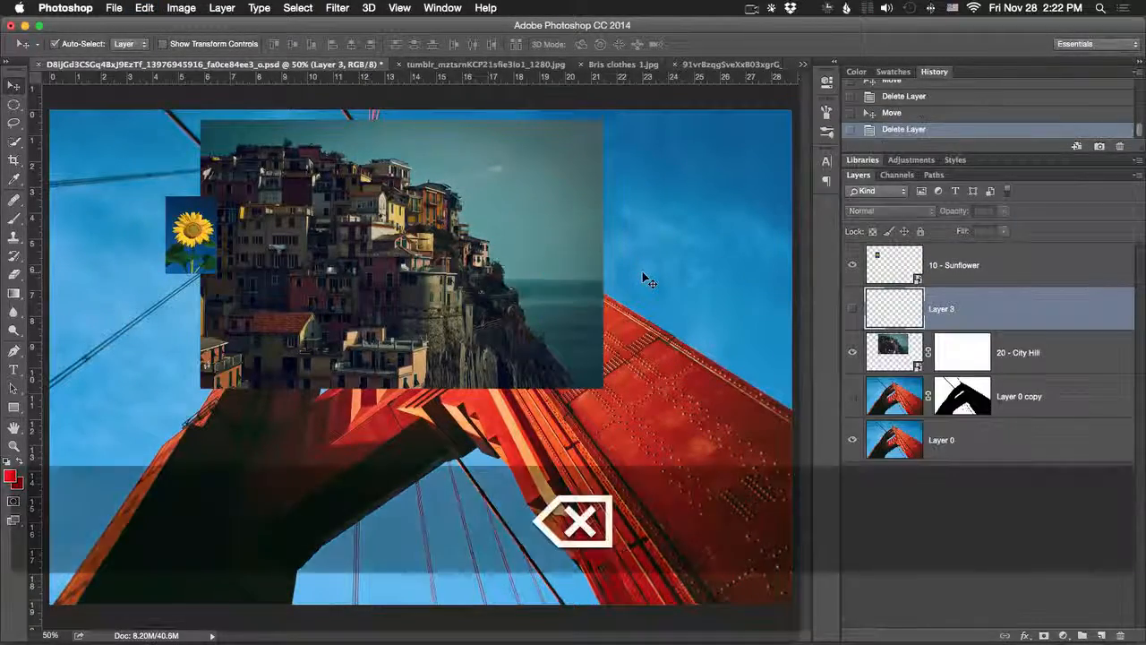
drag(525, 192, 634, 378)
drag(191, 257, 136, 274)
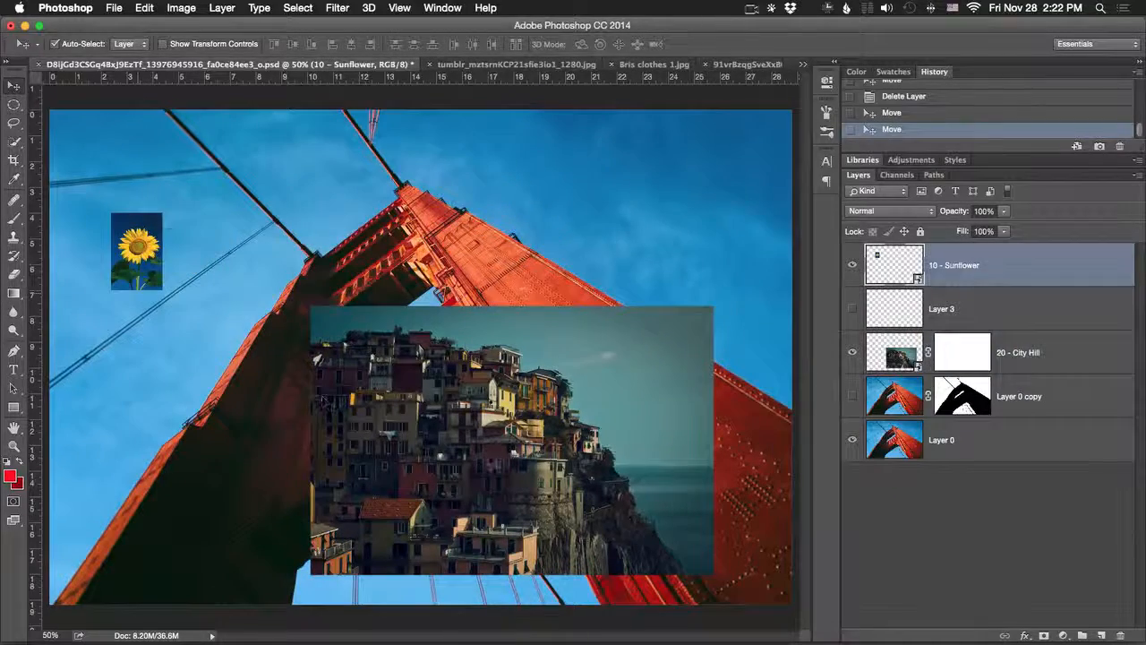
drag(597, 462, 562, 368)
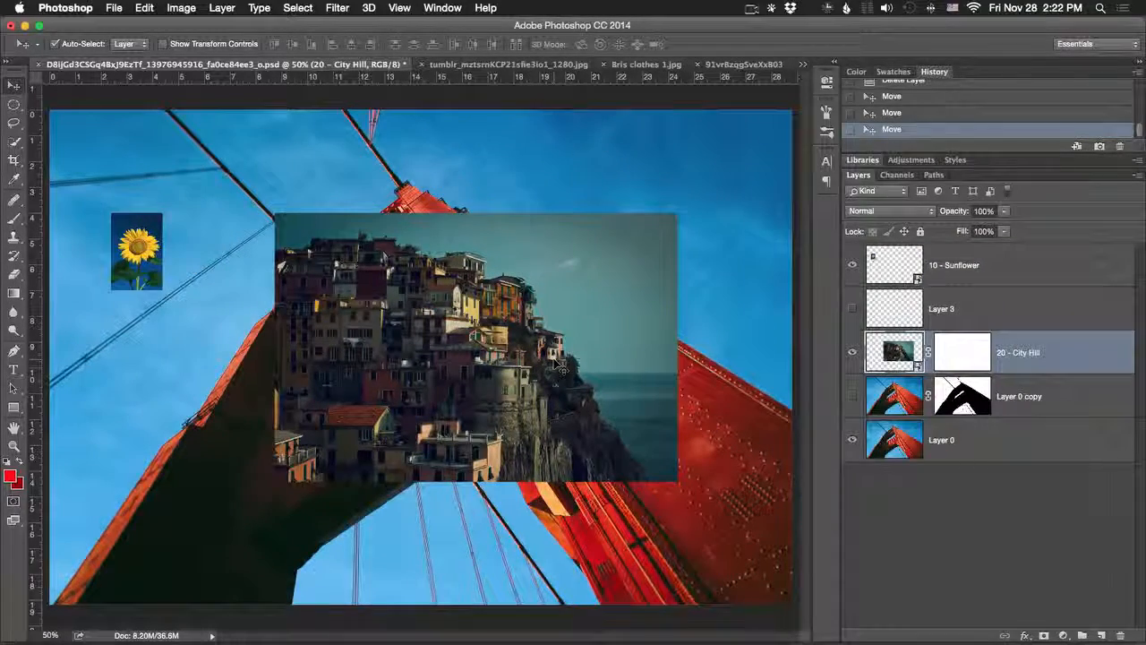
Step: Select a circular area on the right part of the City Hill photo, copy it and paste it as a new layer
key(m)
drag(589, 377, 588, 376)
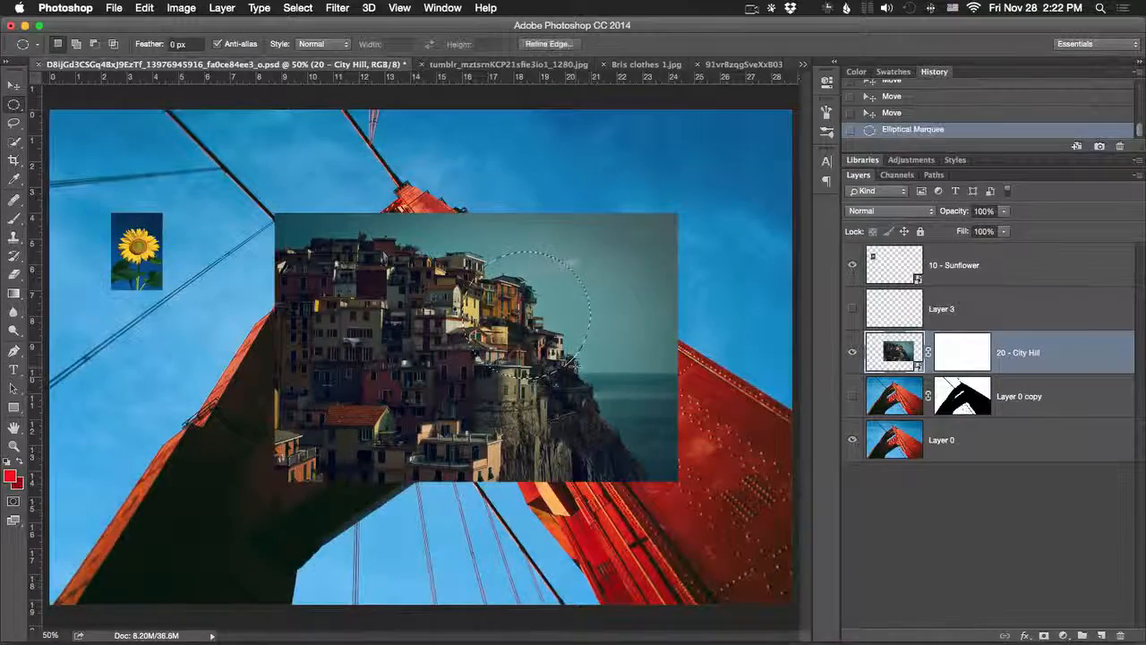
key(super+v)
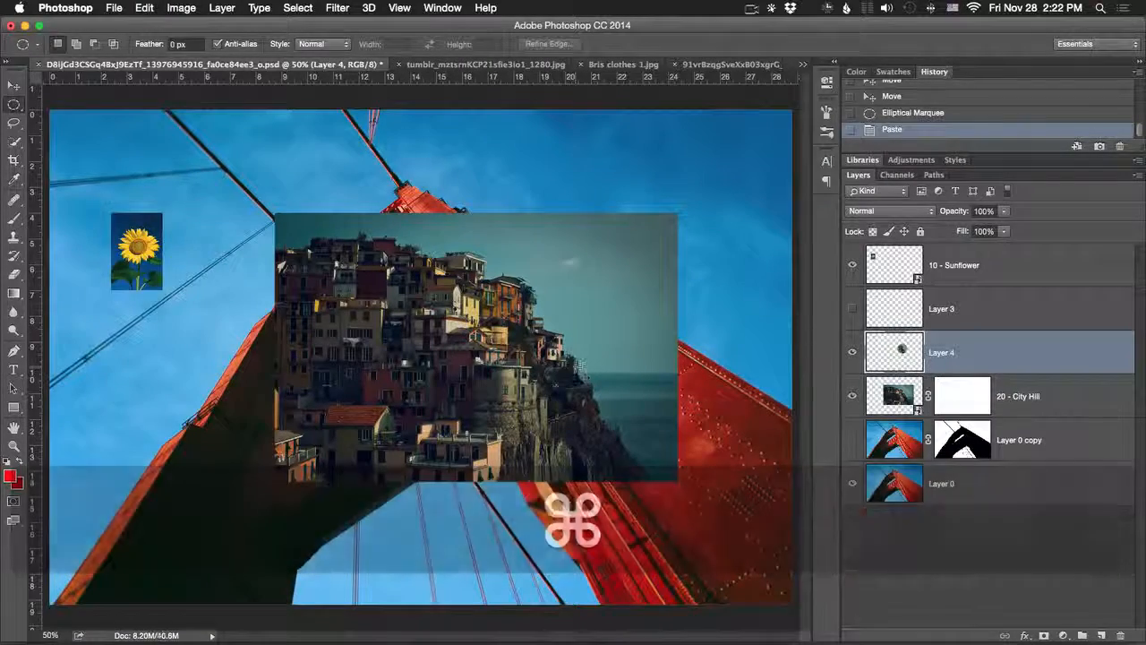
Step: Move the pasted circle to the City Hill photo's left edge, and undo the move
key(v)
drag(545, 325, 242, 288)
key(super+z)
key(super+z)
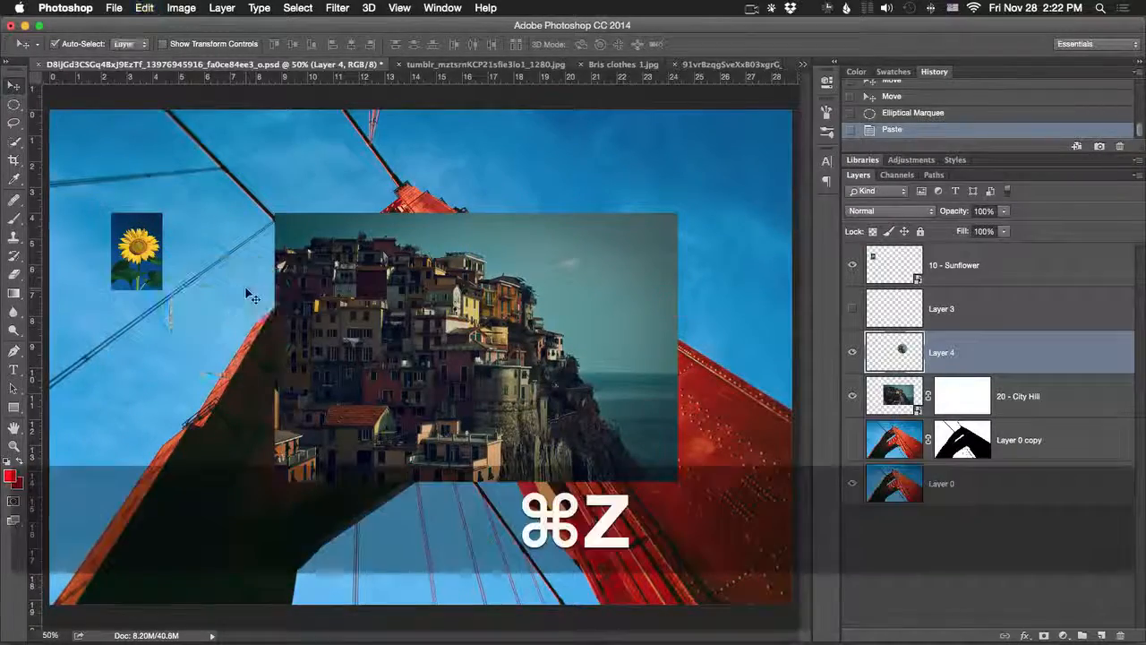
Step: Paste the copied circle twice into a 100% view centred on the bridge's left leg, undoing each paste
key(super+equal)
key(super+equal)
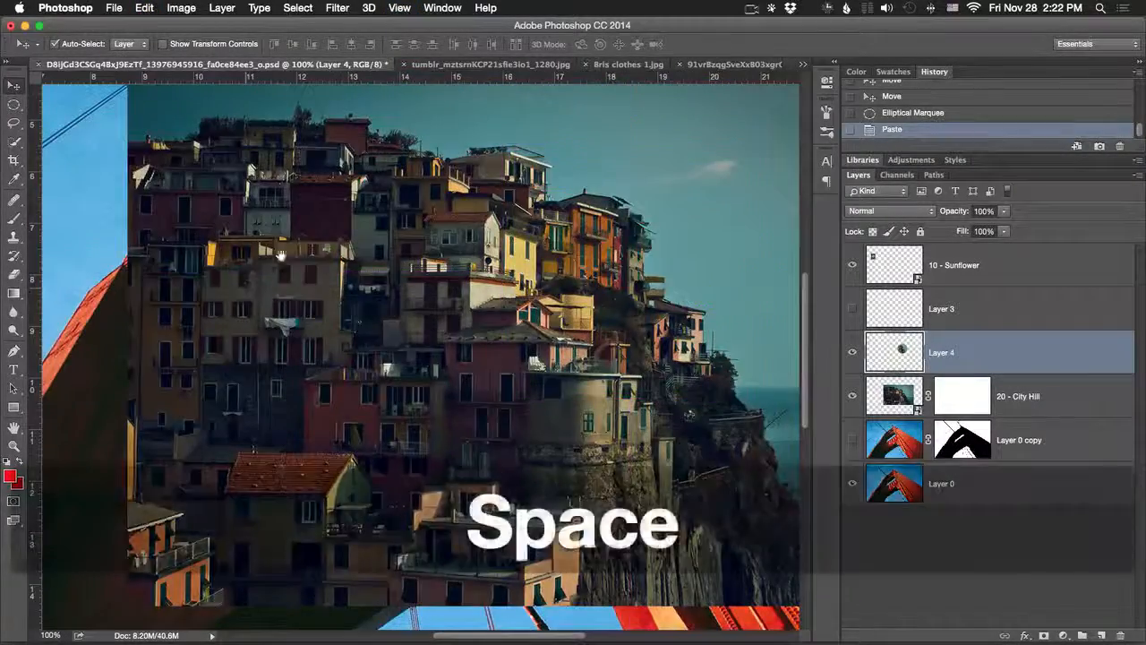
drag(255, 300, 658, 202)
key(super+v)
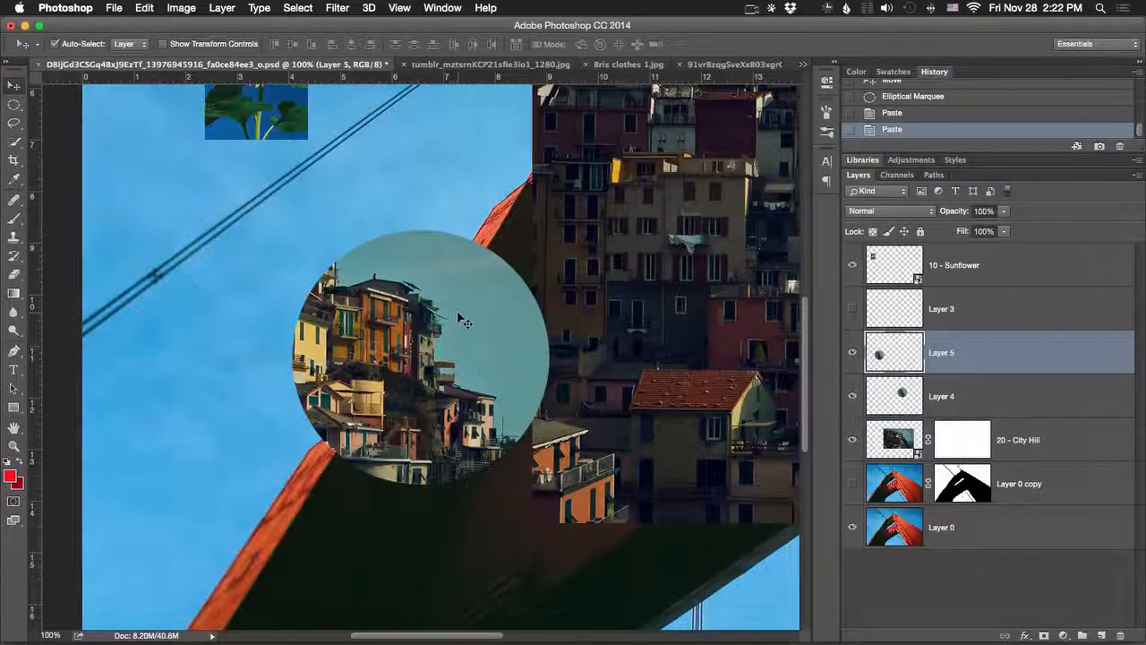
key(super+z)
click(142, 8)
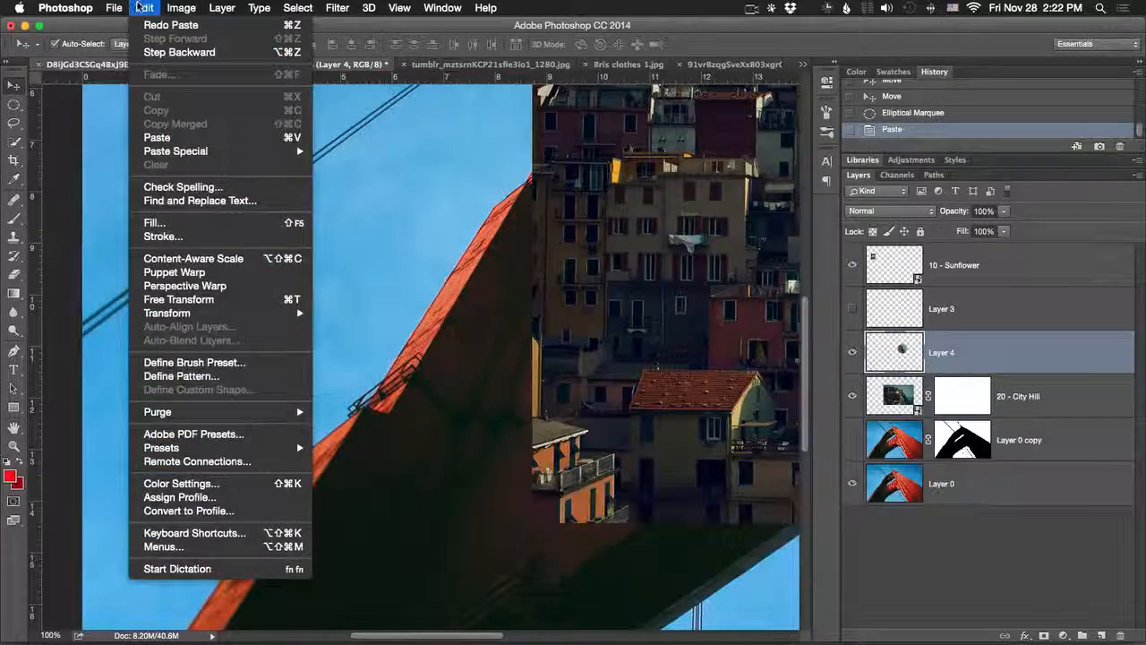
click(198, 145)
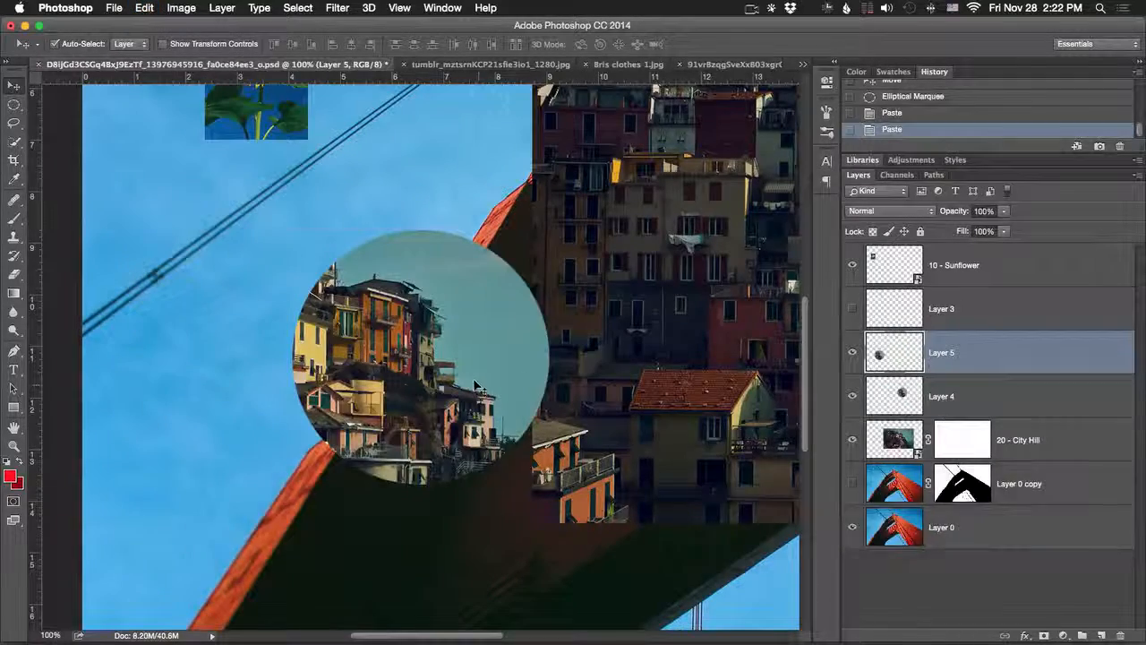
key(super+z)
Step: Paste the copied circle in place over its original position, shift it slightly, and delete the new layer
click(181, 8)
mouse_move(144, 8)
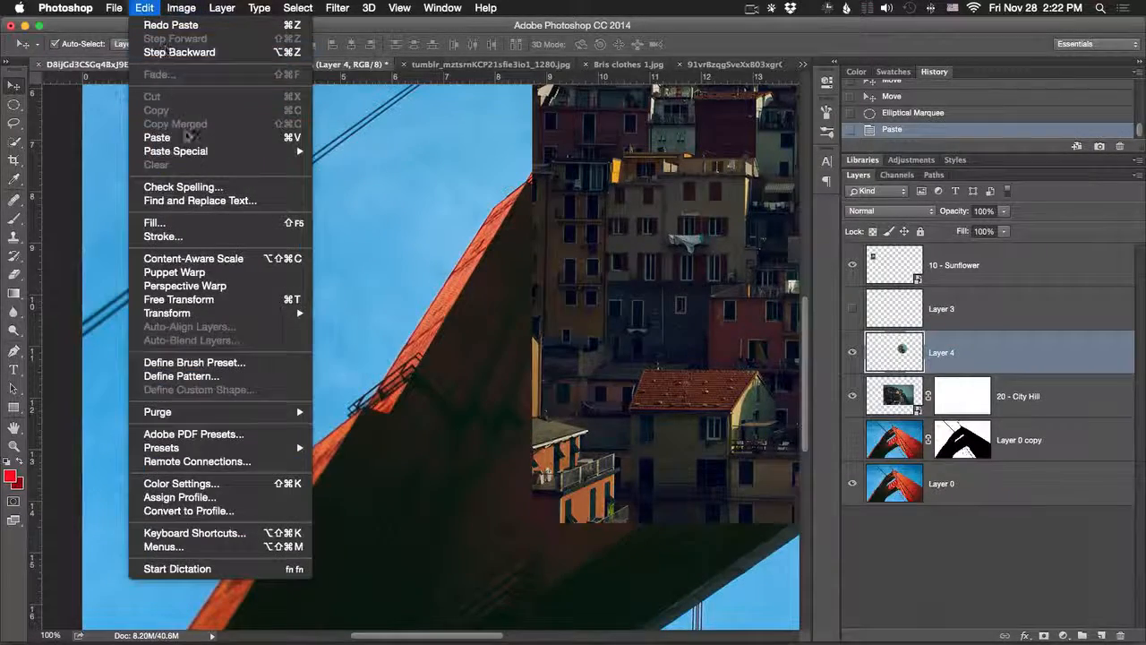
mouse_move(188, 152)
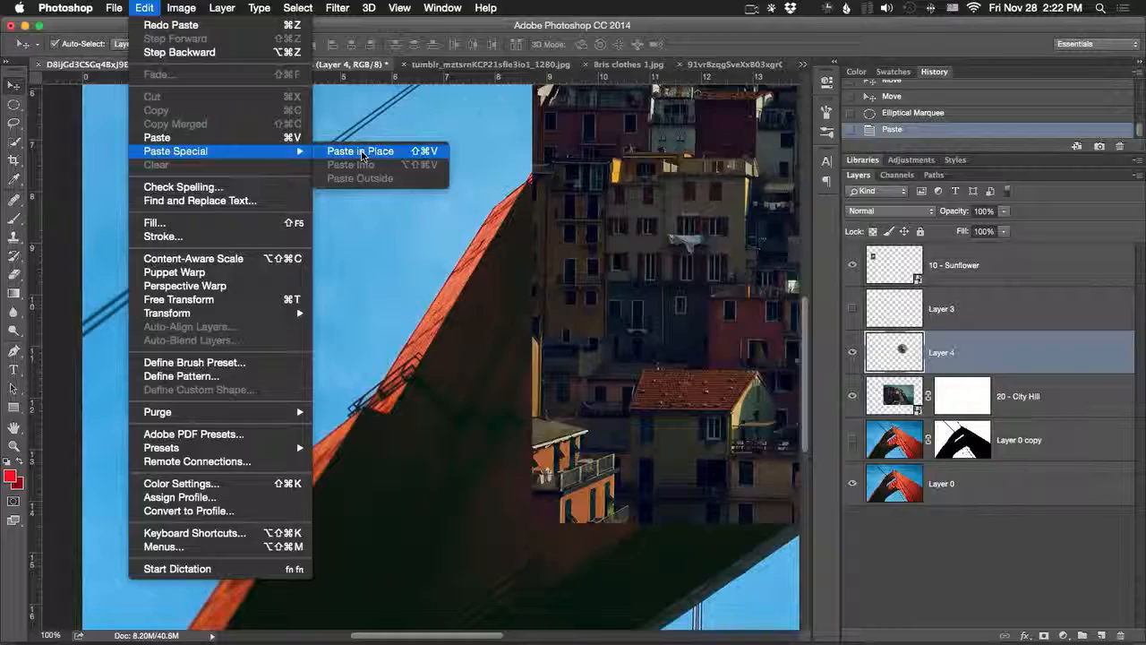
click(362, 152)
key(super+minus)
key(super+minus)
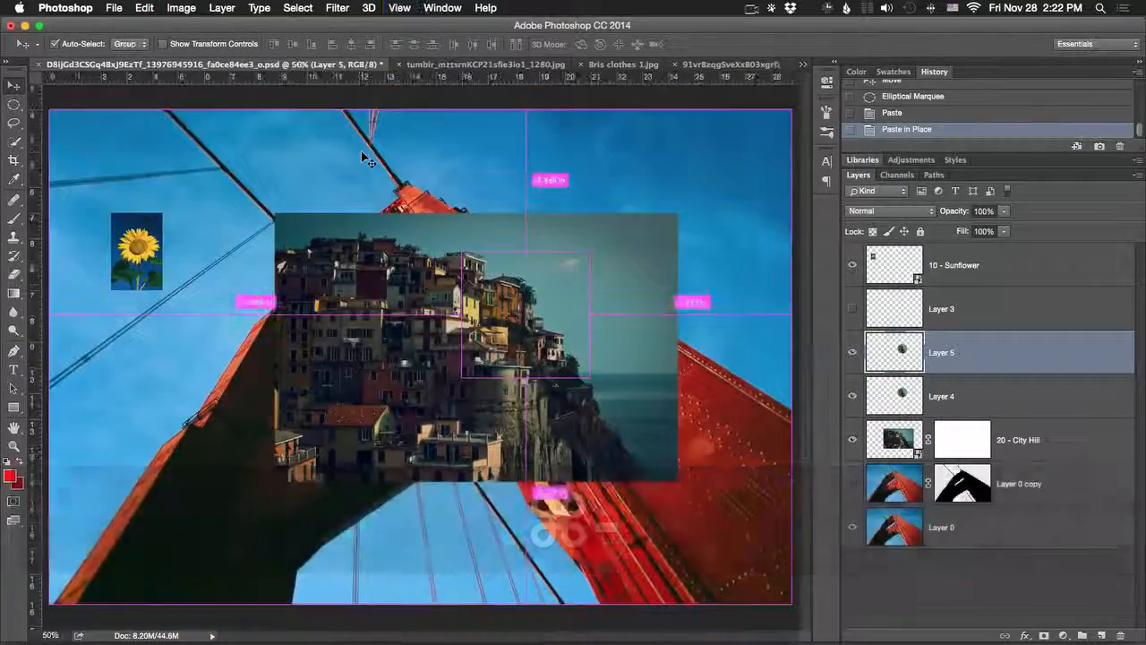
drag(514, 305, 550, 310)
key(BackSpace)
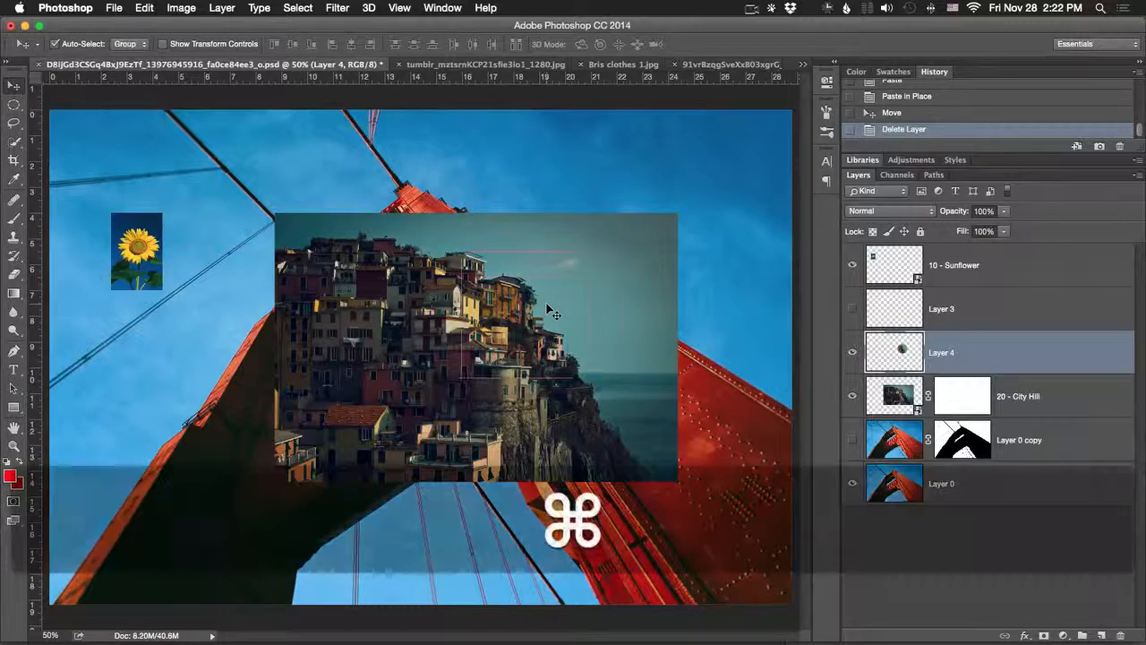
Step: Use Paste in Place for the circle again, move the copy upward, and delete its layer
key(shift+super+v)
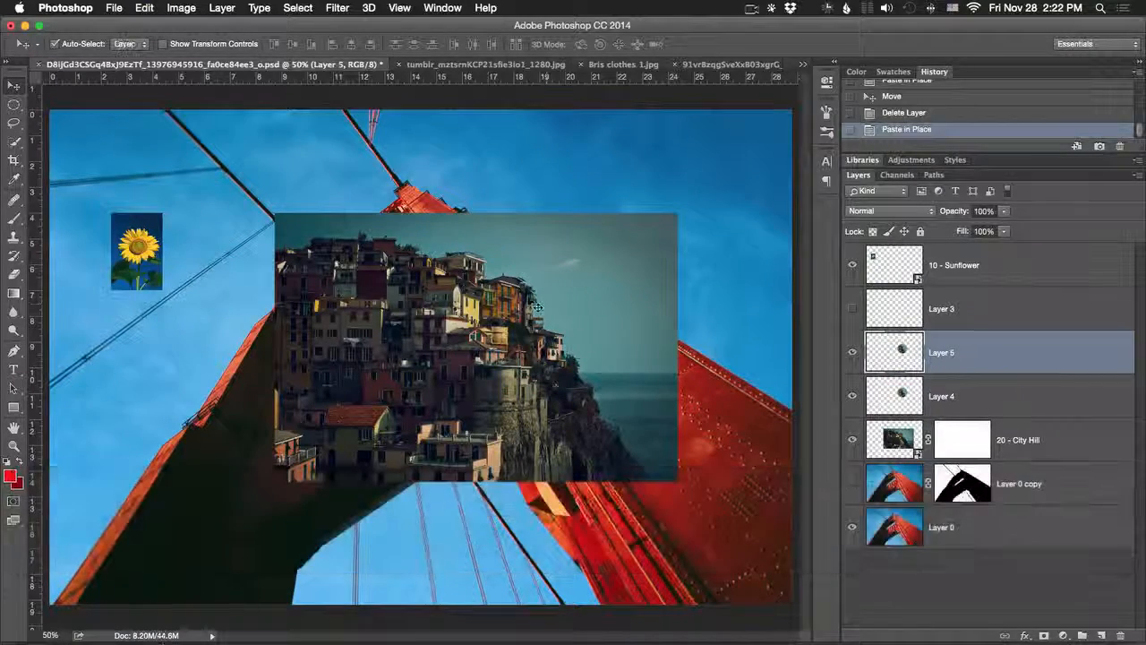
drag(552, 314, 550, 224)
key(BackSpace)
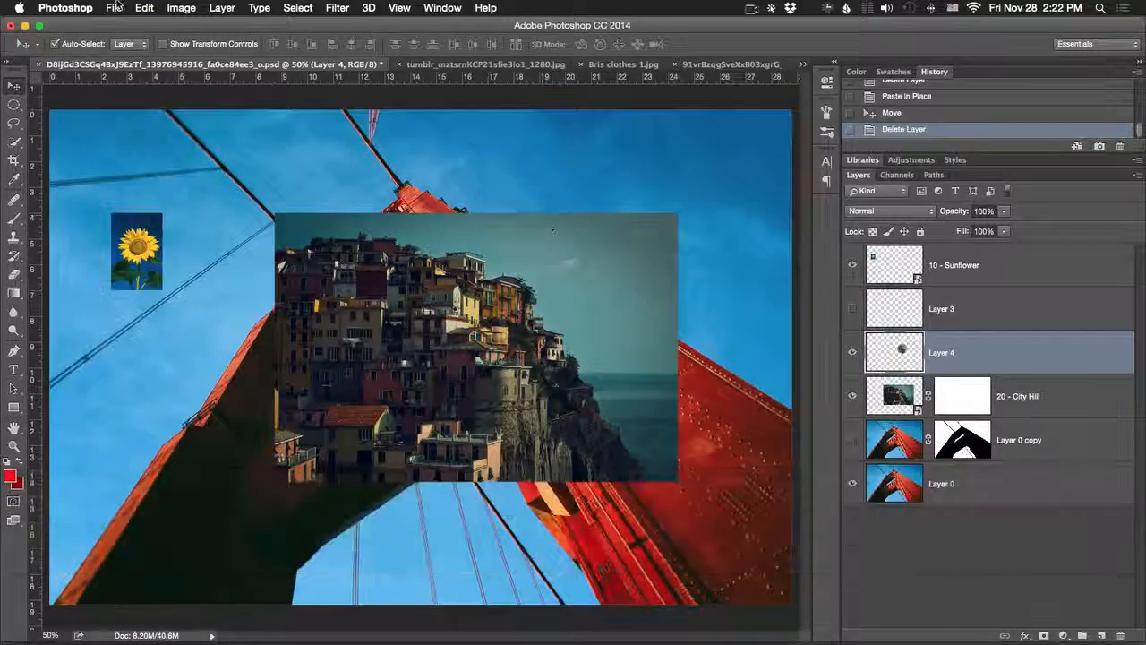
click(144, 7)
mouse_move(193, 152)
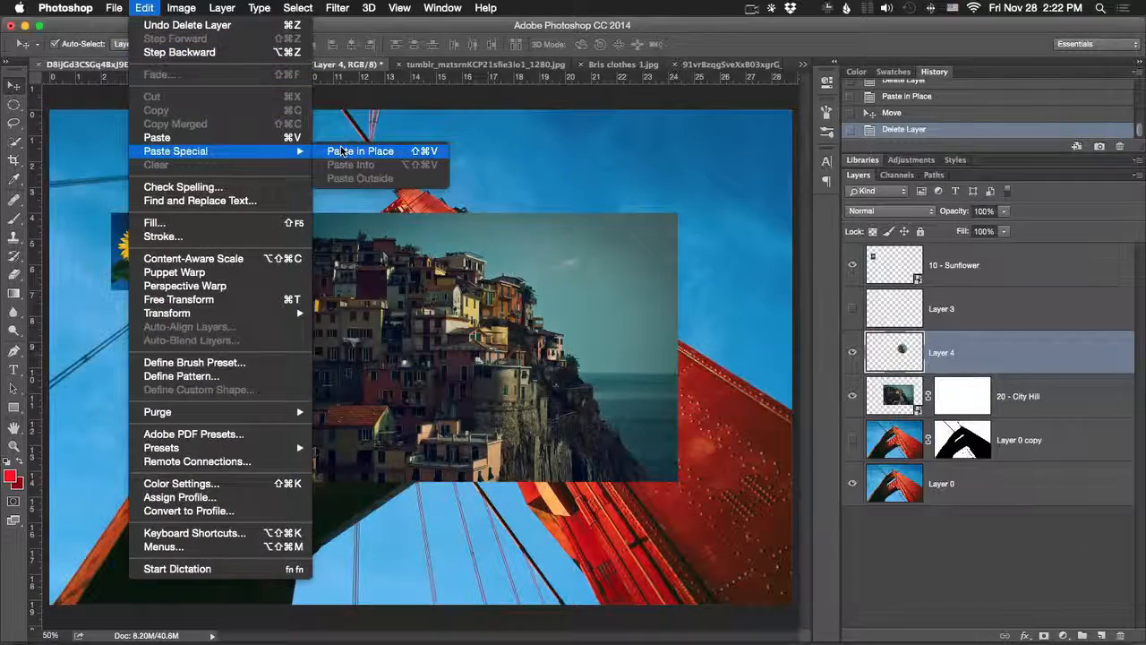
click(144, 7)
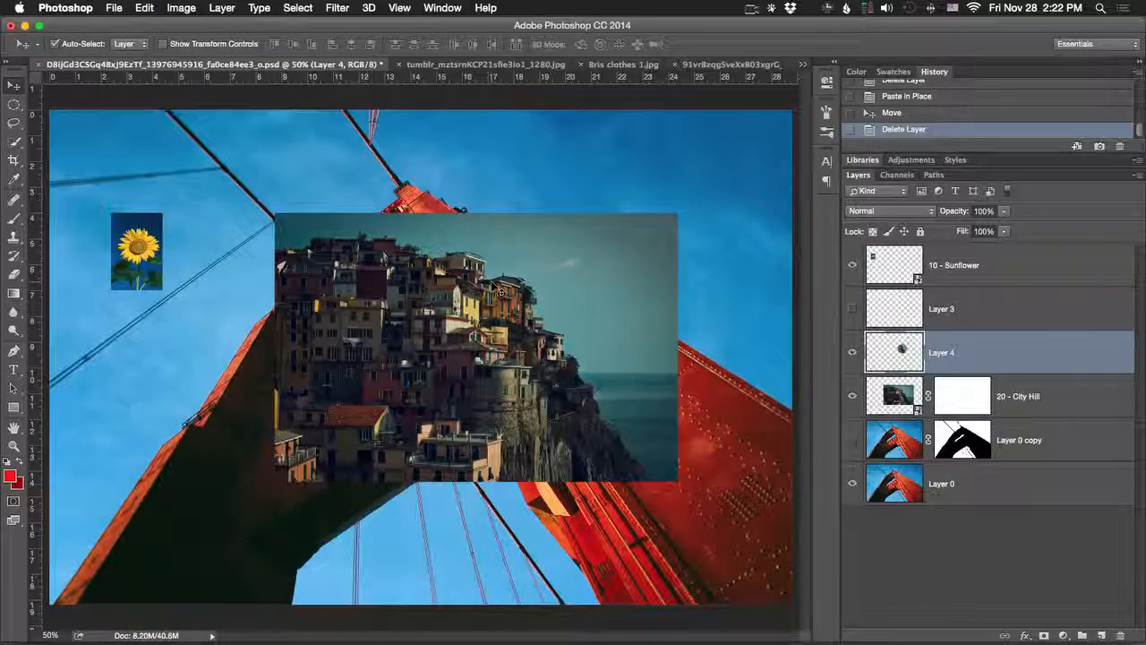
key(m)
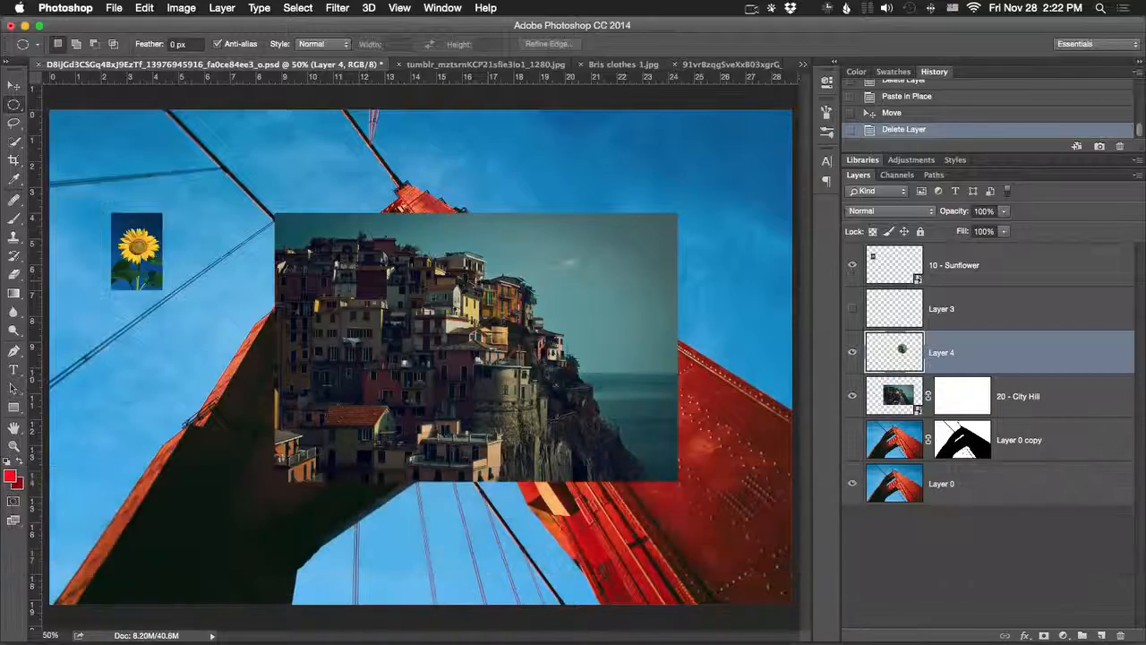
key(v)
Step: Hide the 20 - City Hill layer, and replace the circle's Layer 4 with a new empty layer
click(852, 396)
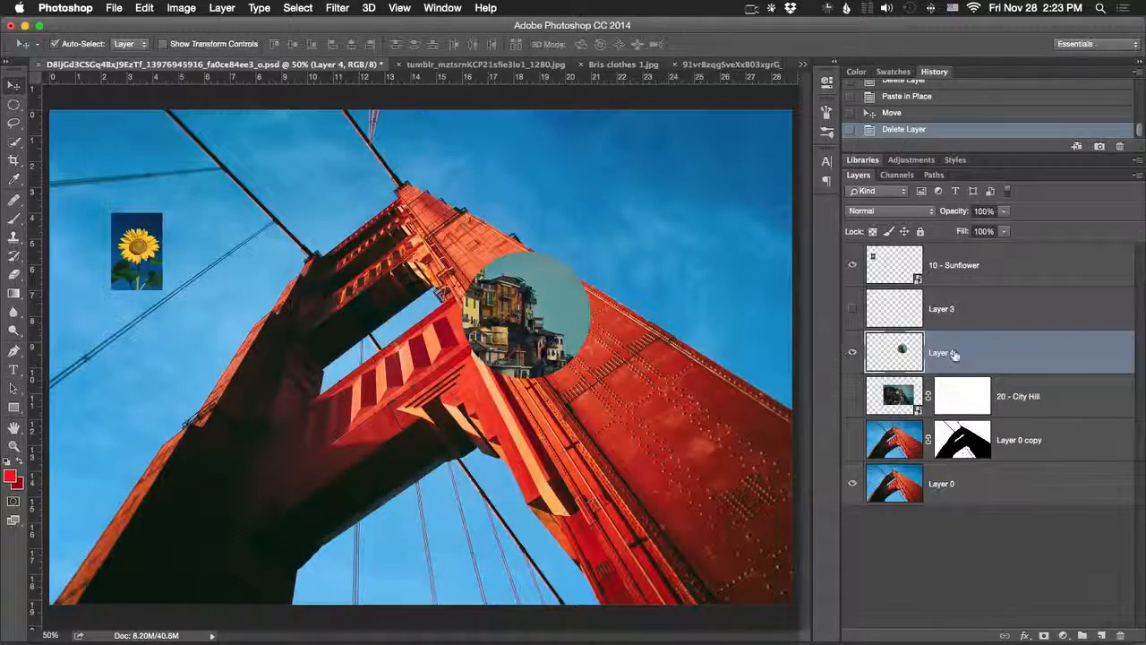
drag(955, 354, 1119, 636)
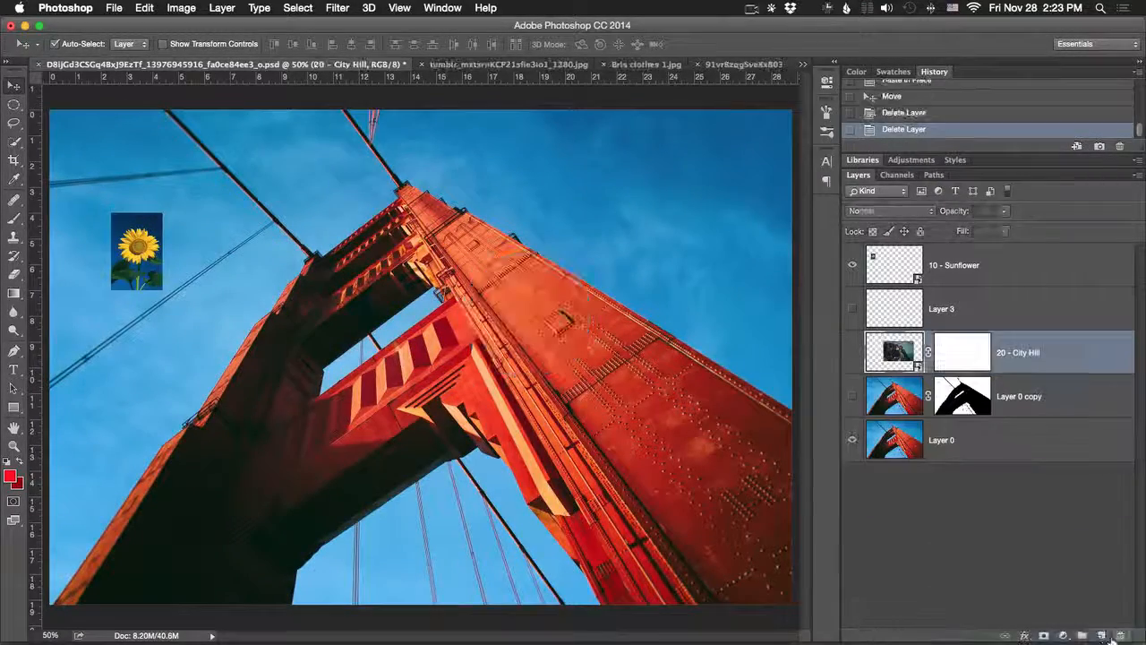
click(1101, 634)
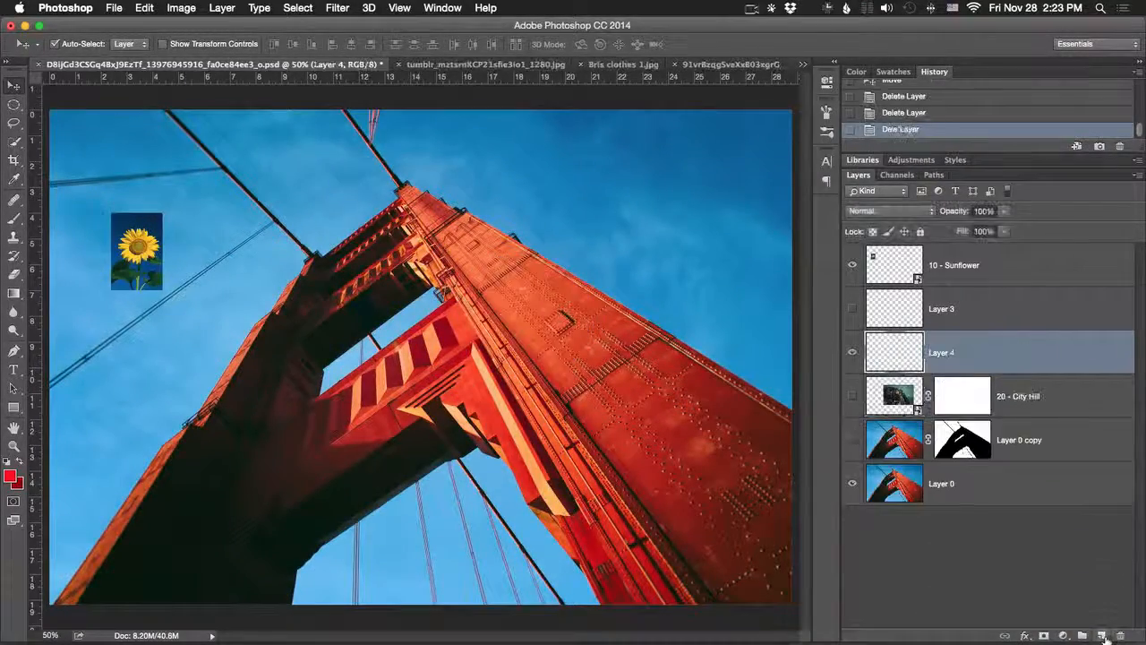
Step: Select a wide, short rectangular strip across the middle of the bridge, and shift the selection down to the photo's right edge
click(13, 103)
click(13, 105)
click(68, 103)
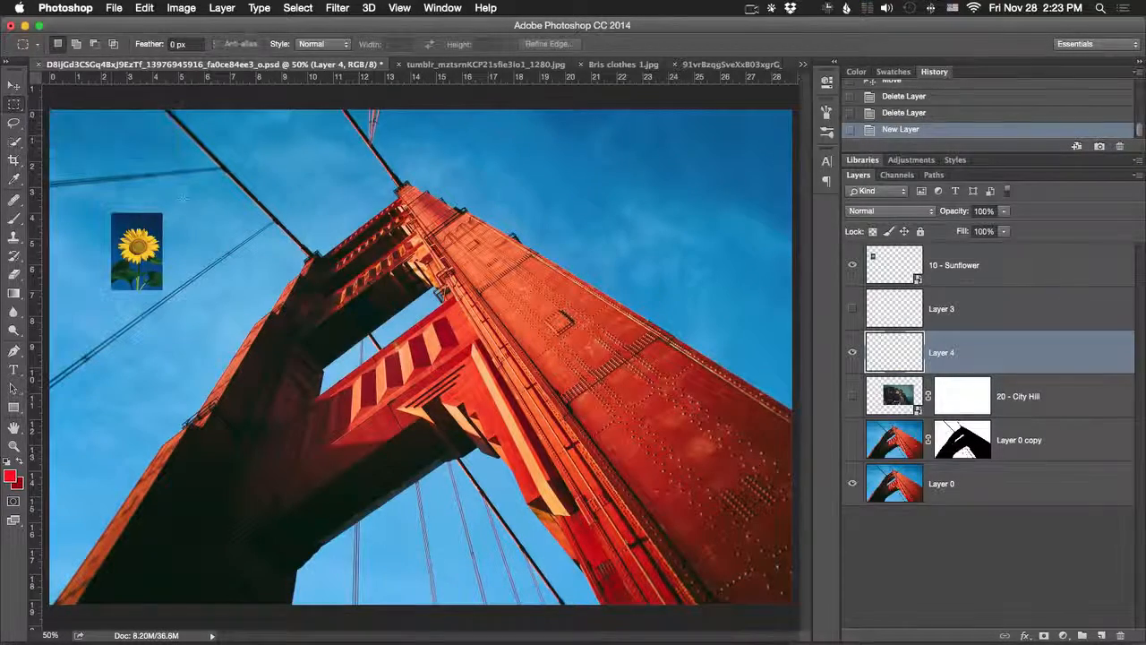
drag(421, 298, 789, 324)
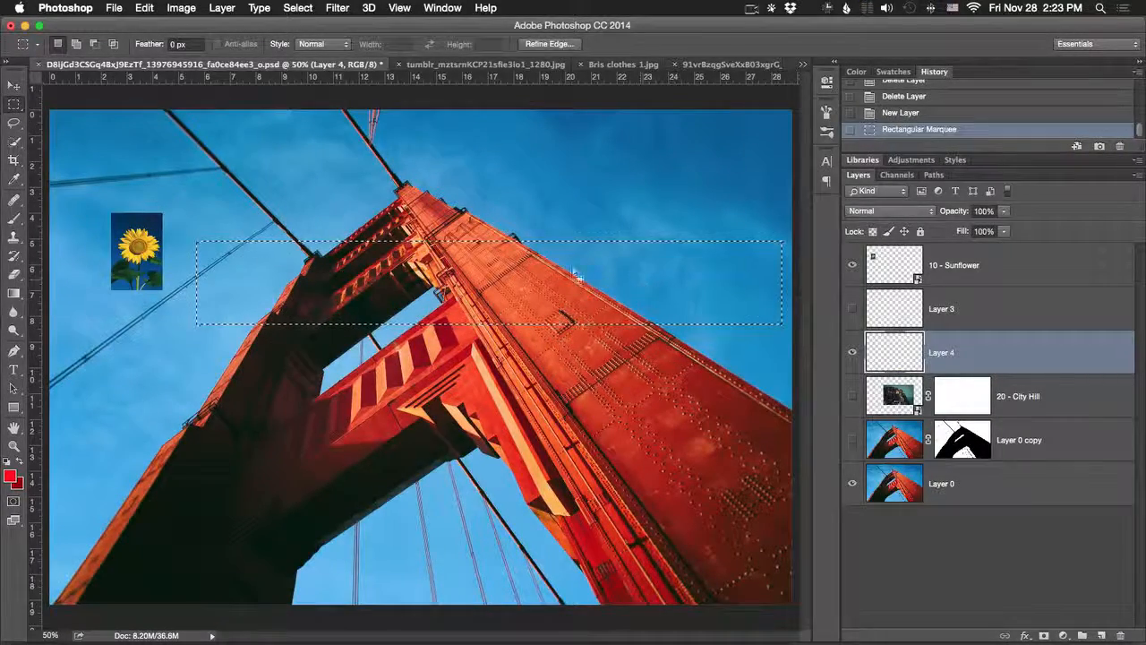
drag(579, 279, 590, 303)
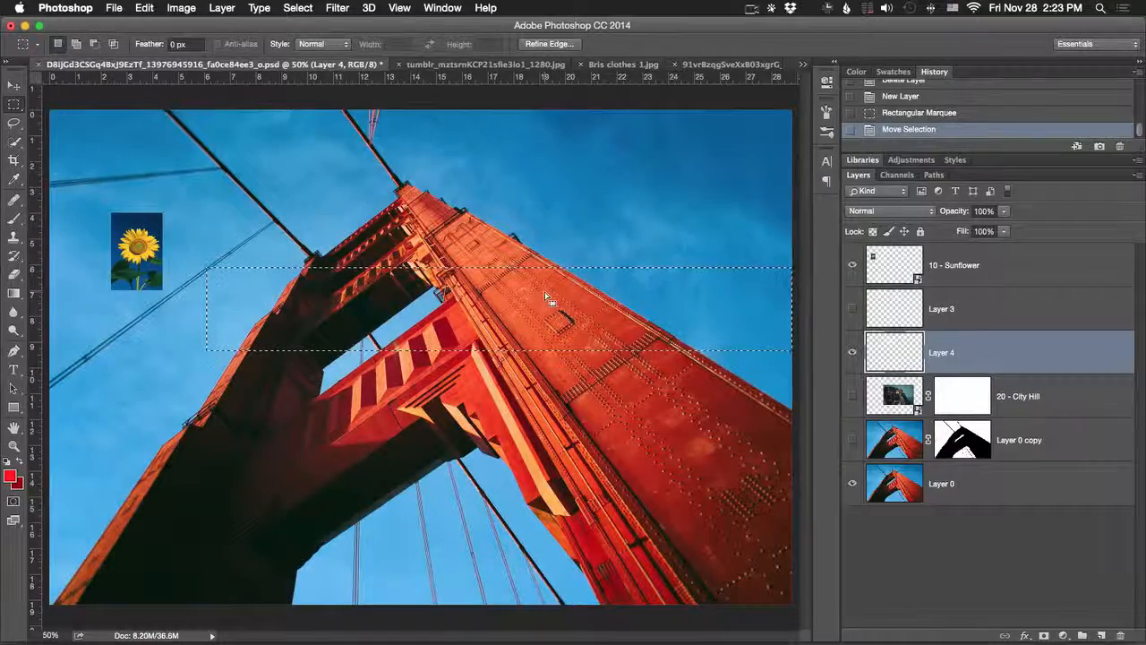
Step: Use Paste Into to place the copied circle inside the wide strip selection across the bridge
click(143, 8)
mouse_move(230, 157)
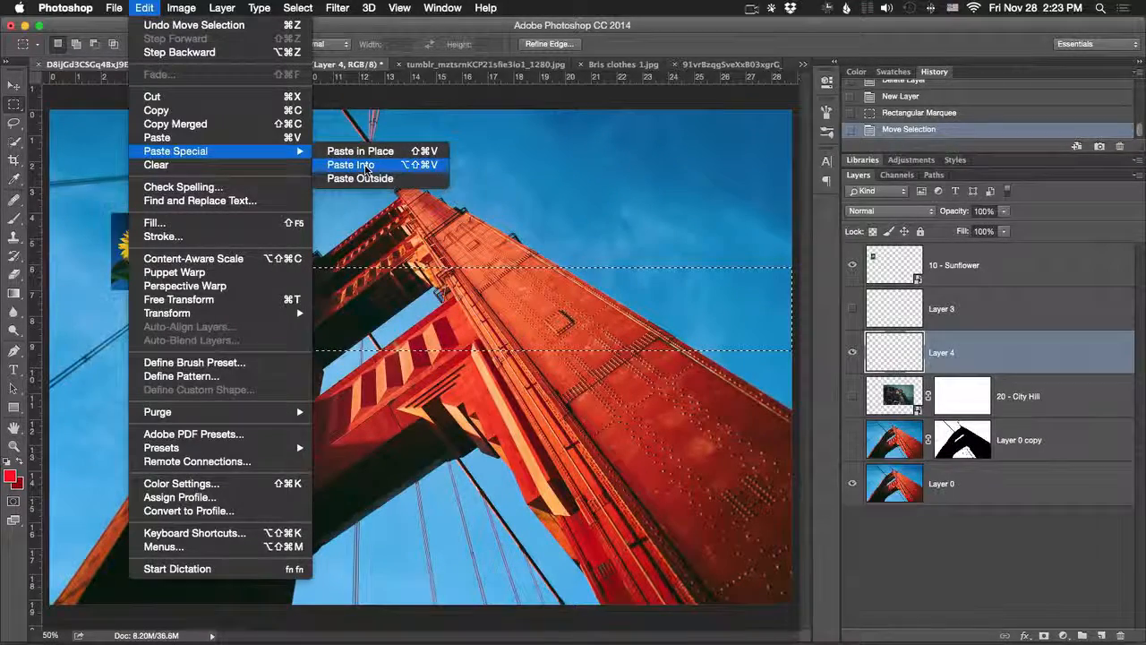
click(365, 166)
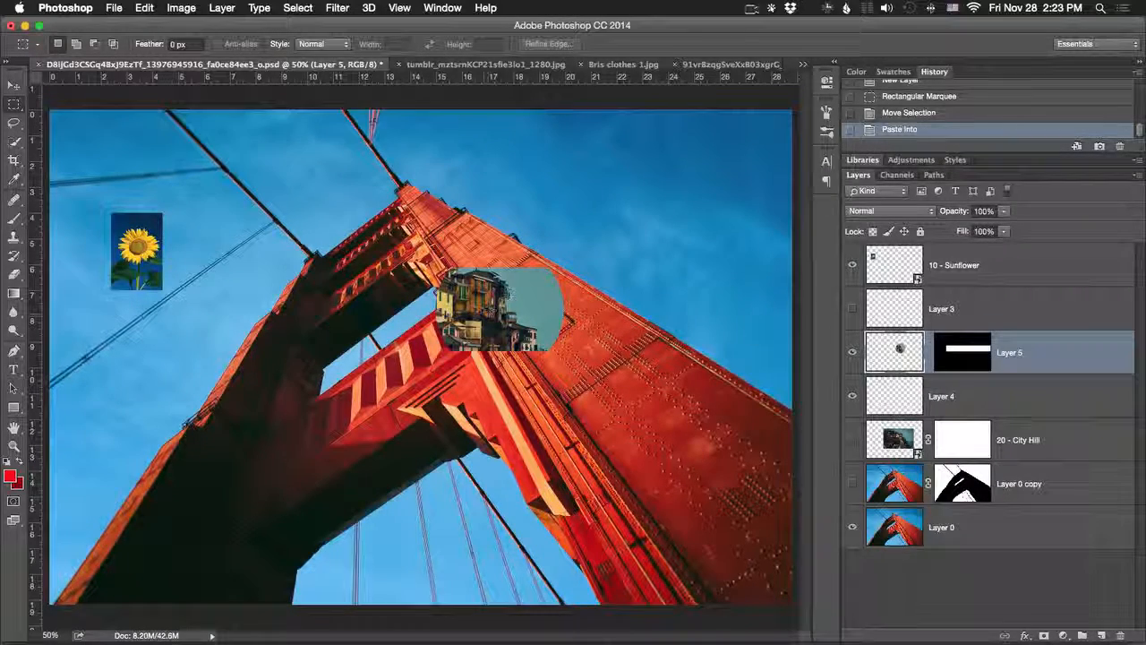
Step: Slide the pasted circle right within its mask, link Layer 5 to its mask, and move both up into the sky
key(v)
drag(493, 284, 709, 288)
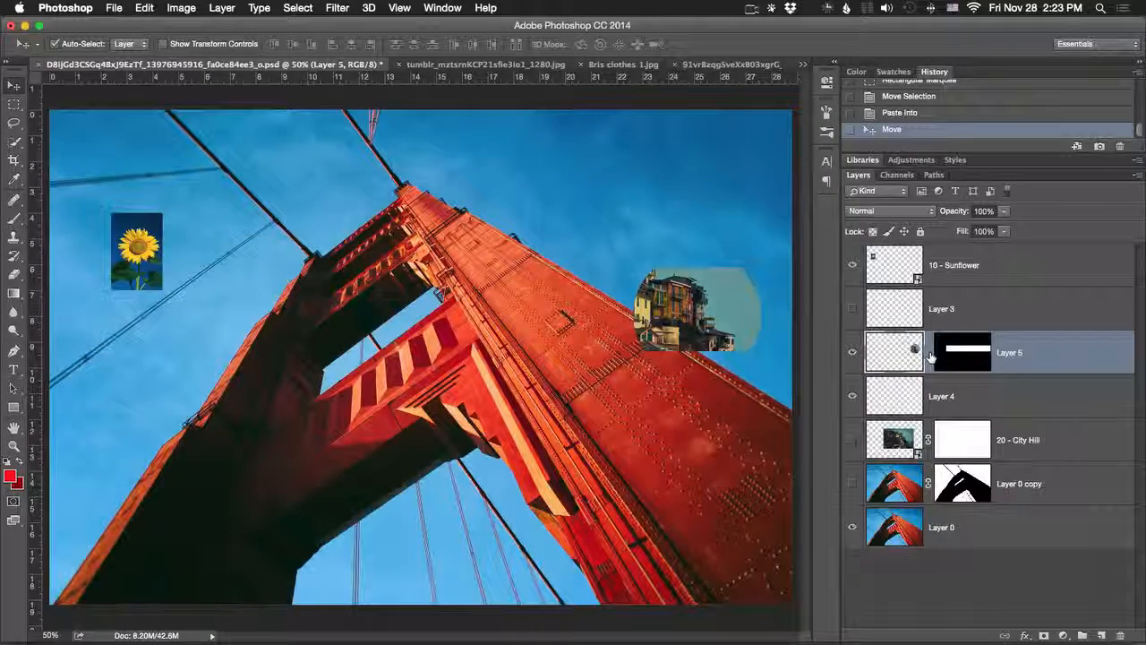
click(929, 352)
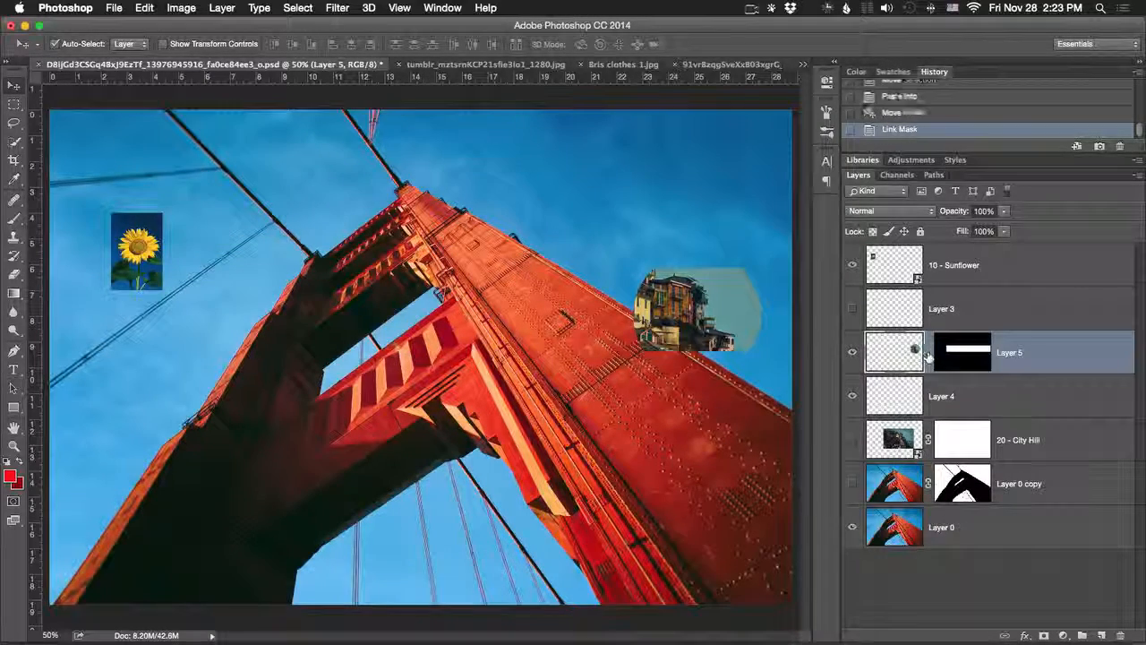
drag(713, 310, 615, 208)
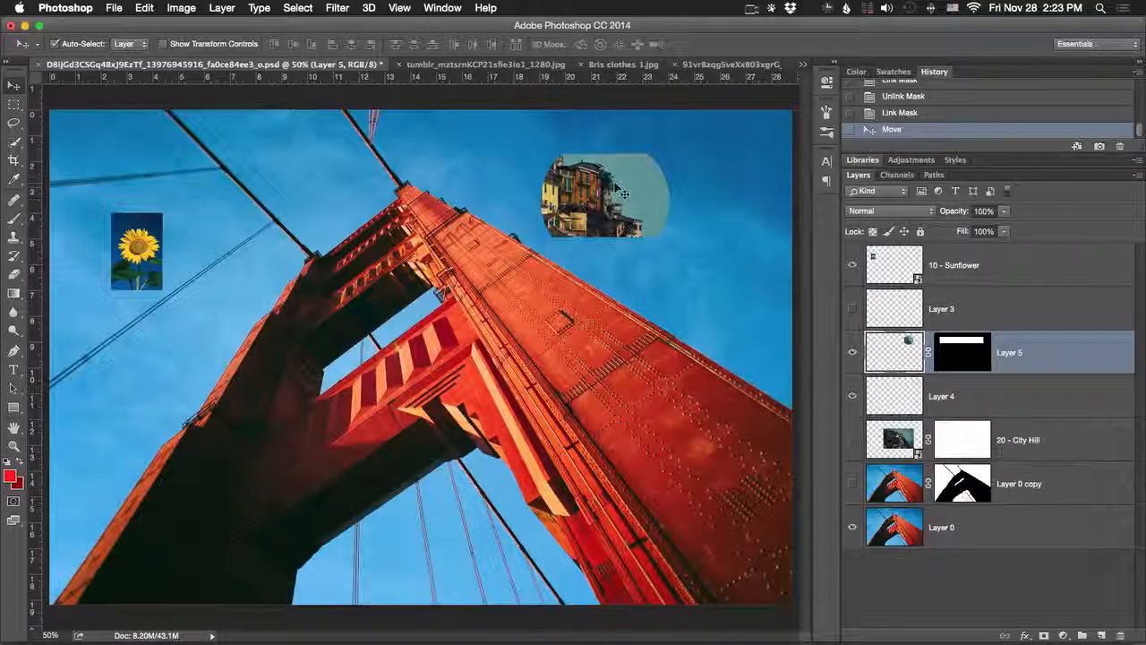
Step: Select a wide rectangle across the right half of the bridge, and paste the copied circle with Paste Outside
key(m)
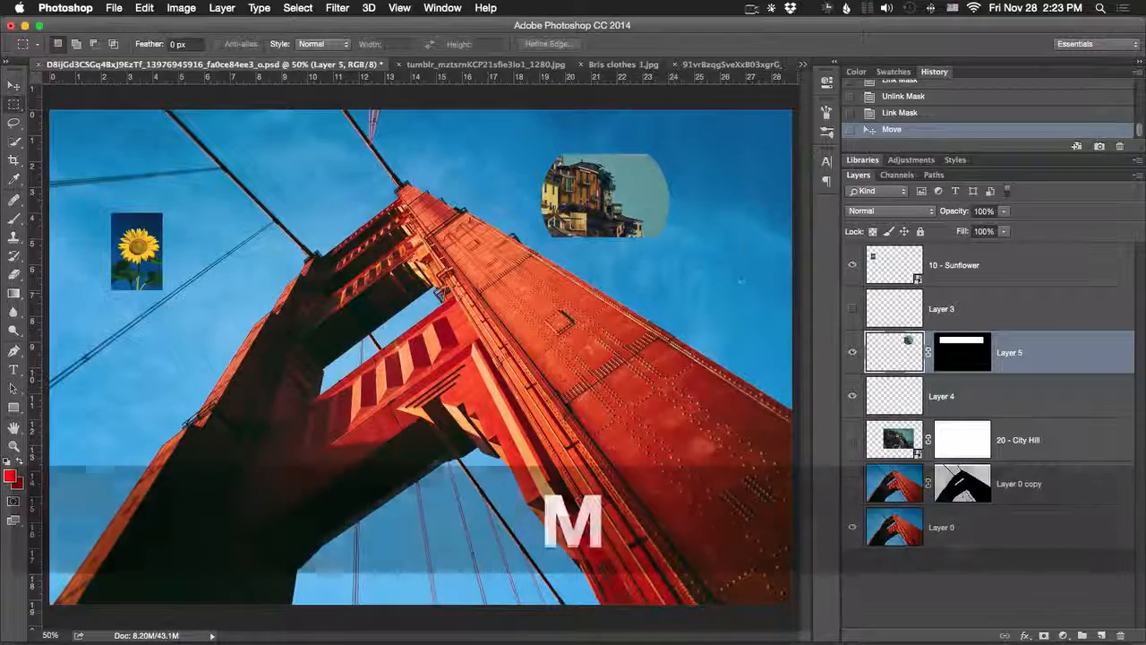
drag(336, 348, 337, 348)
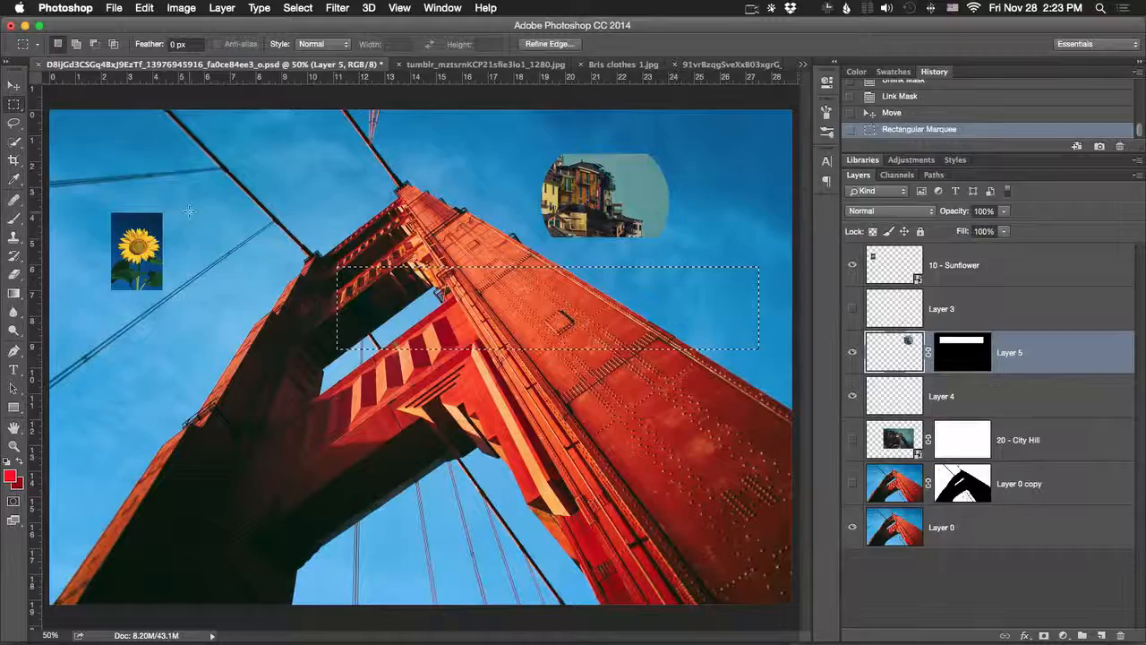
click(158, 7)
mouse_move(179, 152)
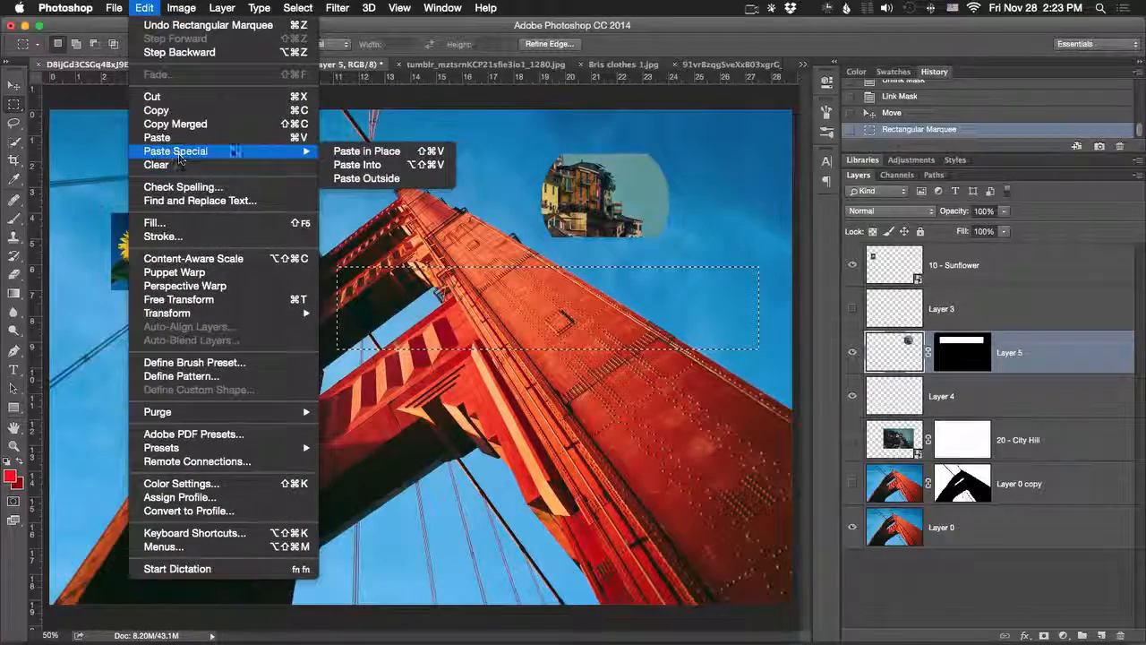
click(367, 178)
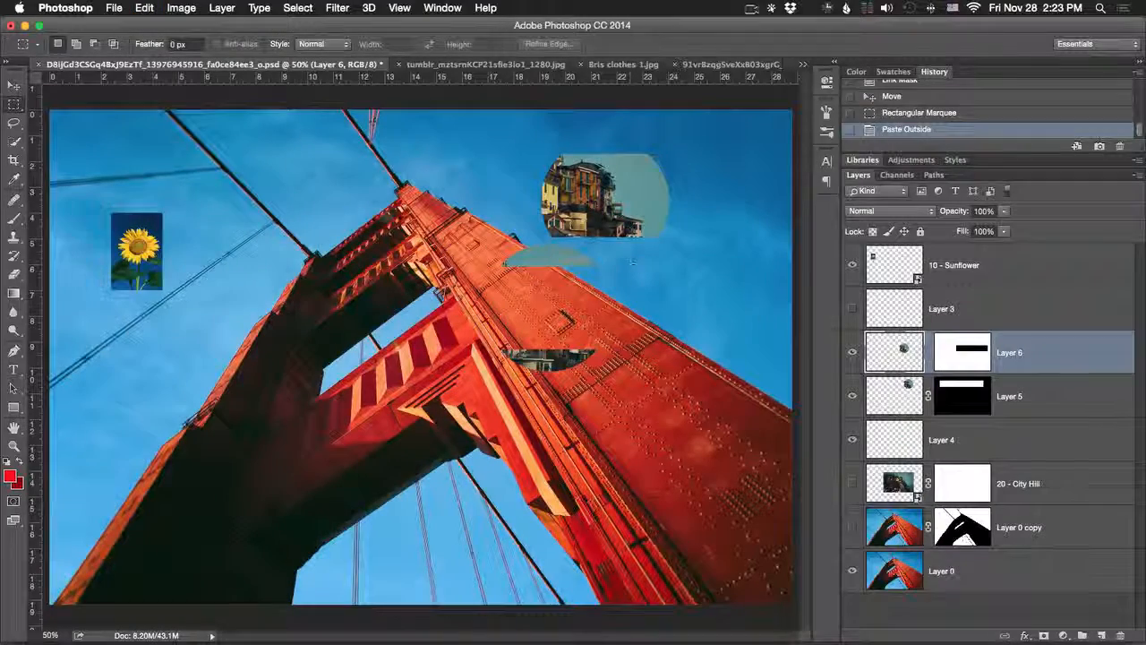
Step: Nudge the circle pasted outside the selection, and delete both pasted layers, Layer 6 and Layer 5
click(14, 85)
mouse_move(559, 254)
mouse_down()
mouse_move(547, 269)
mouse_move(557, 283)
mouse_move(560, 251)
mouse_up()
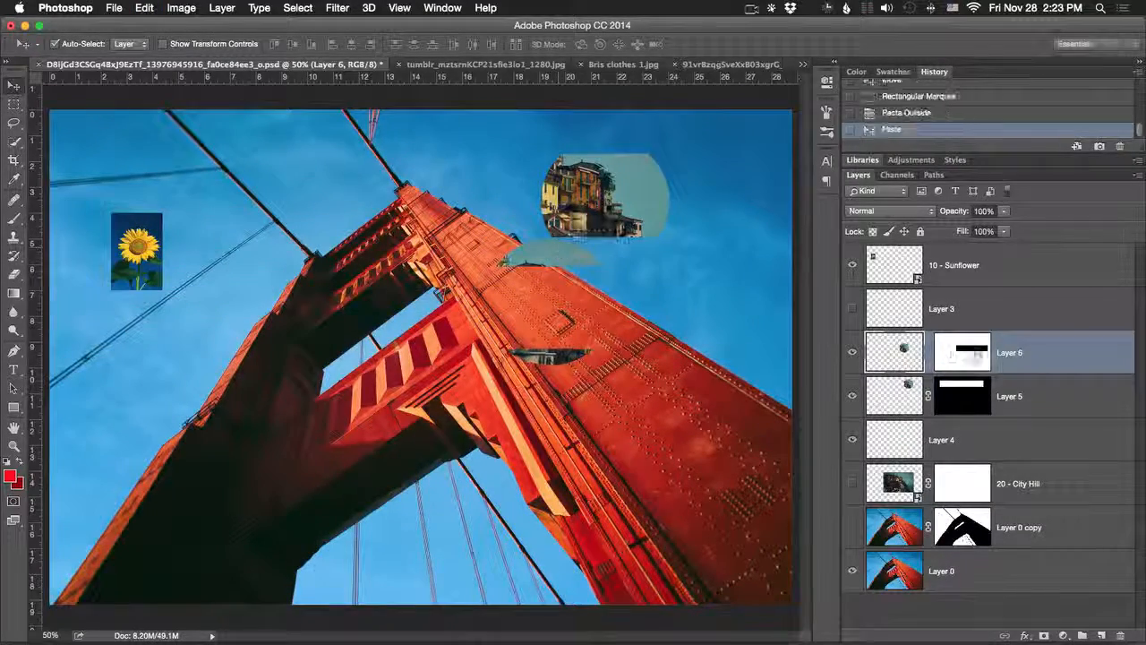
click(928, 352)
key(BackSpace)
key(BackSpace)
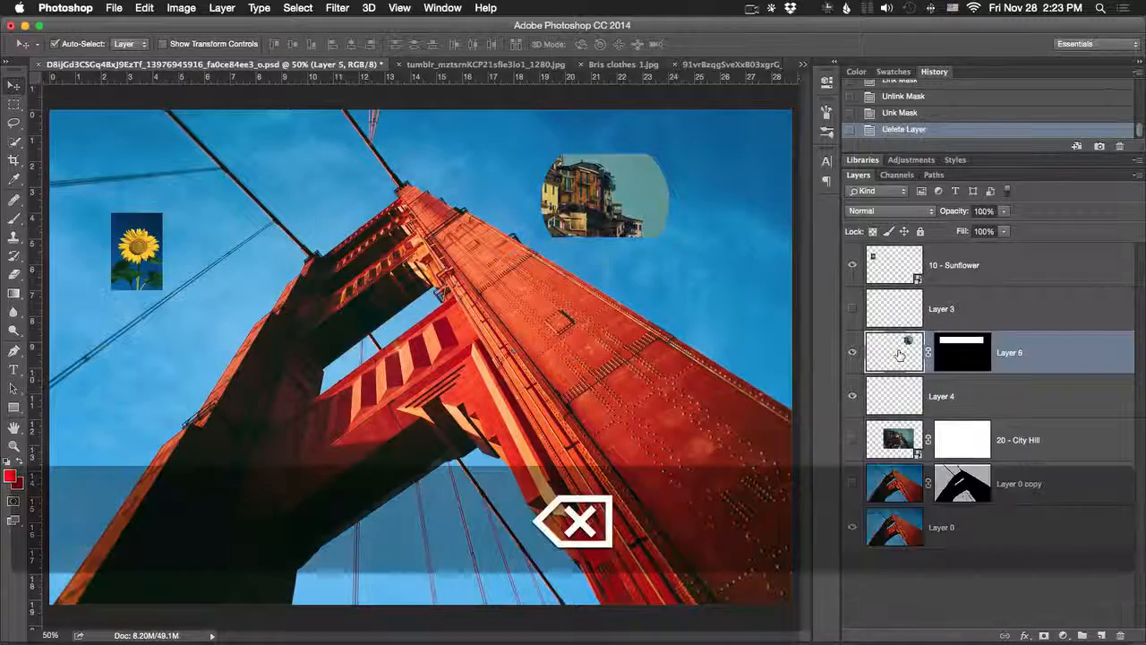
click(180, 8)
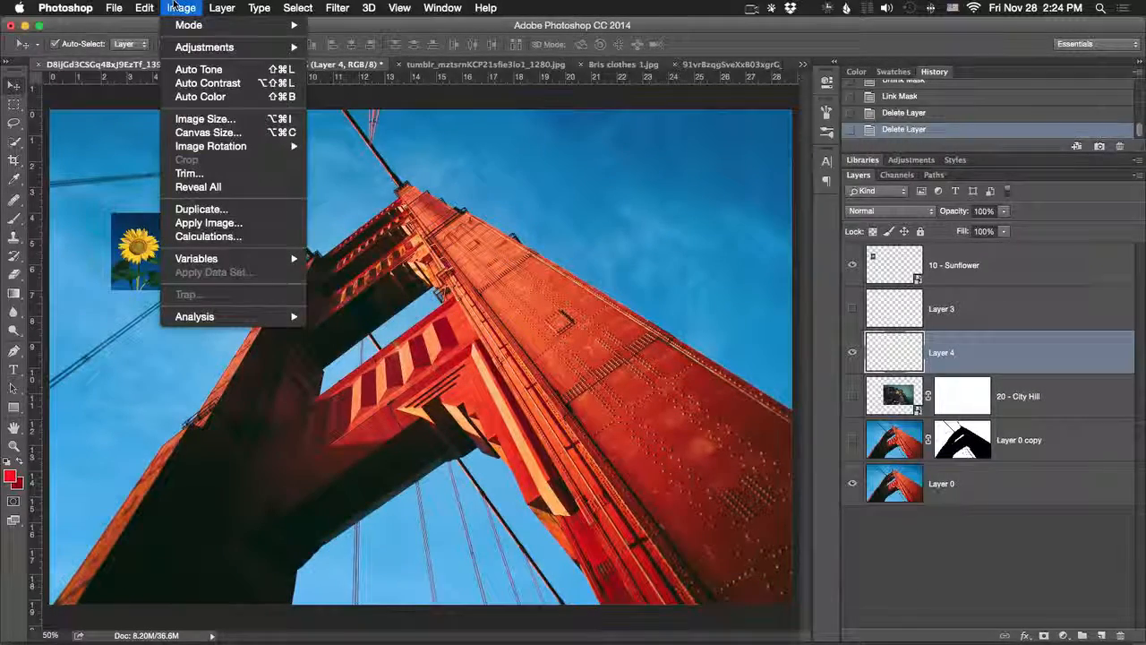
mouse_move(145, 7)
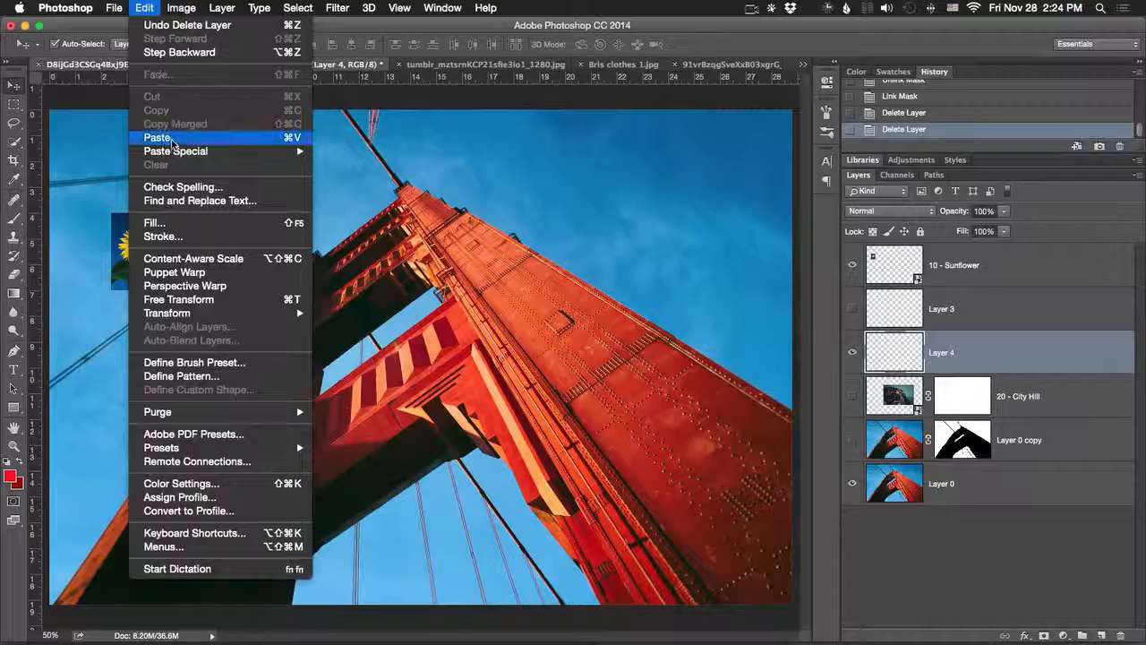
click(144, 11)
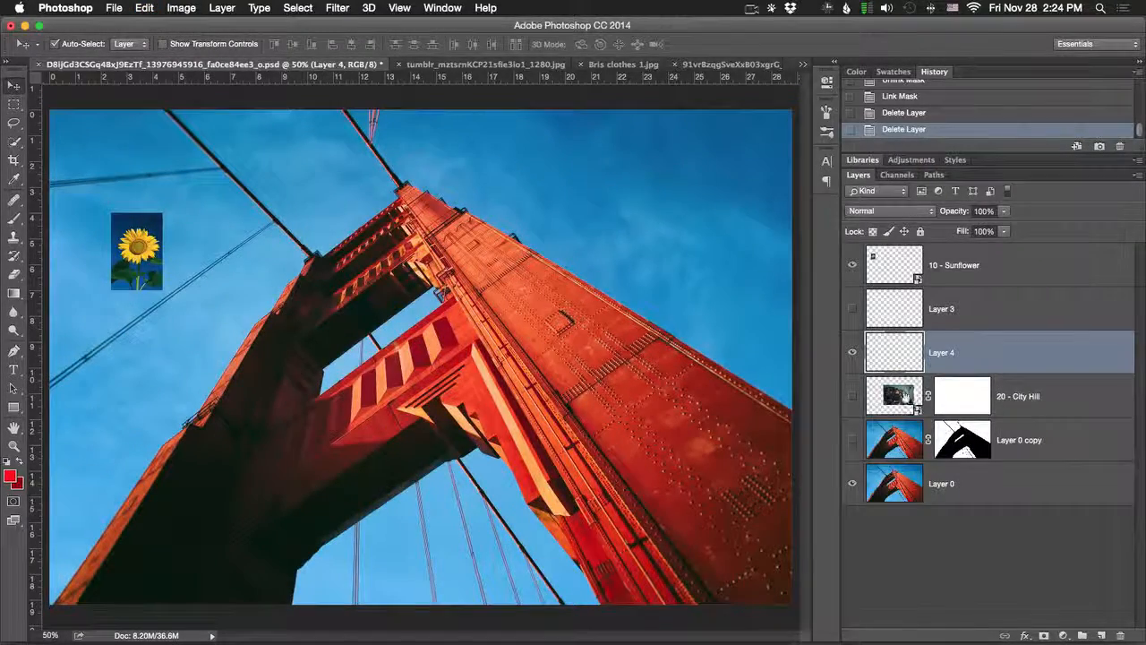
Step: Show the 20 - City Hill layer, and copy a rectangular section of its houses onto a new layer
click(896, 396)
click(852, 396)
key(m)
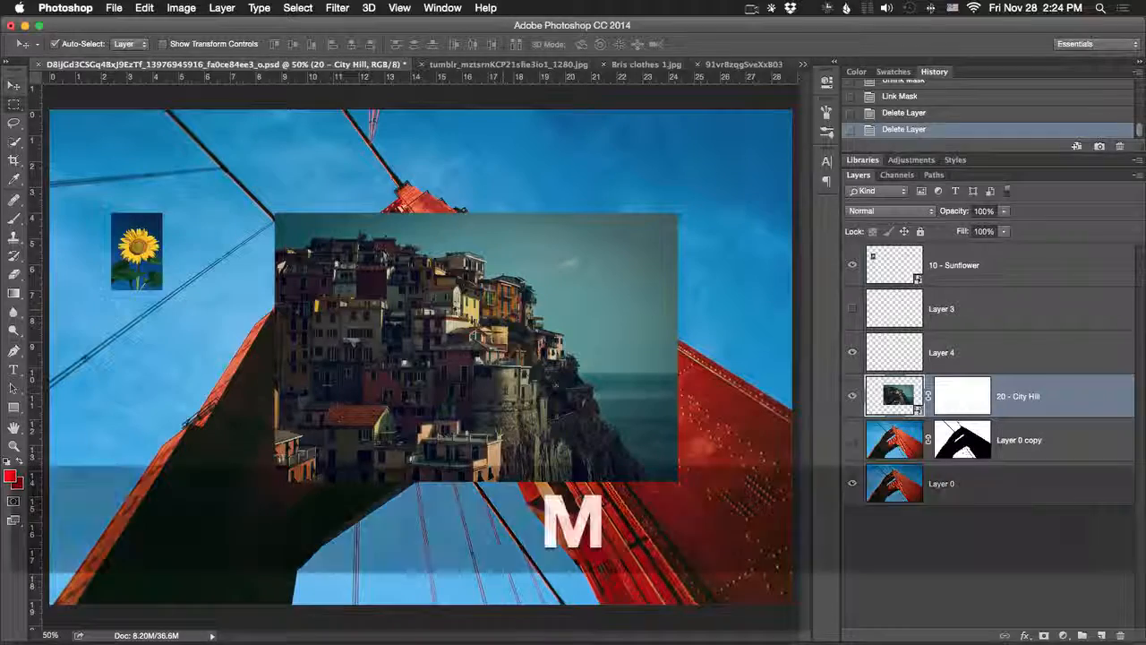
drag(351, 241, 612, 426)
key(super+c)
key(super+v)
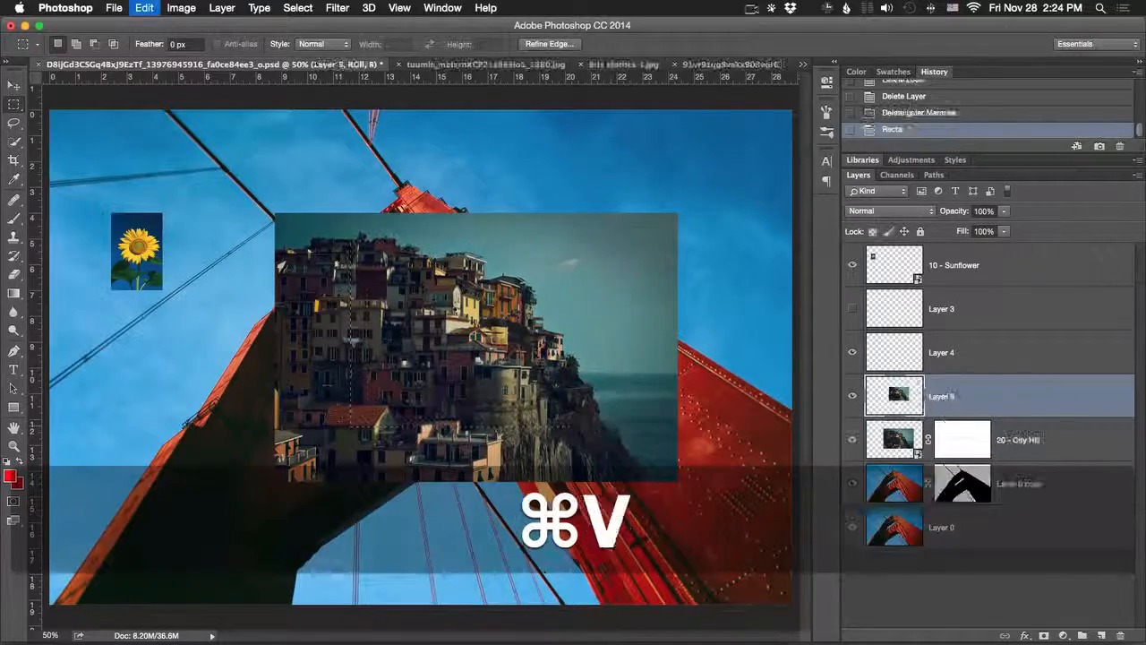
Step: Hide the 20 - City Hill layer, and position the pasted houses piece over the middle of the bridge
key(v)
drag(573, 394, 625, 262)
click(852, 440)
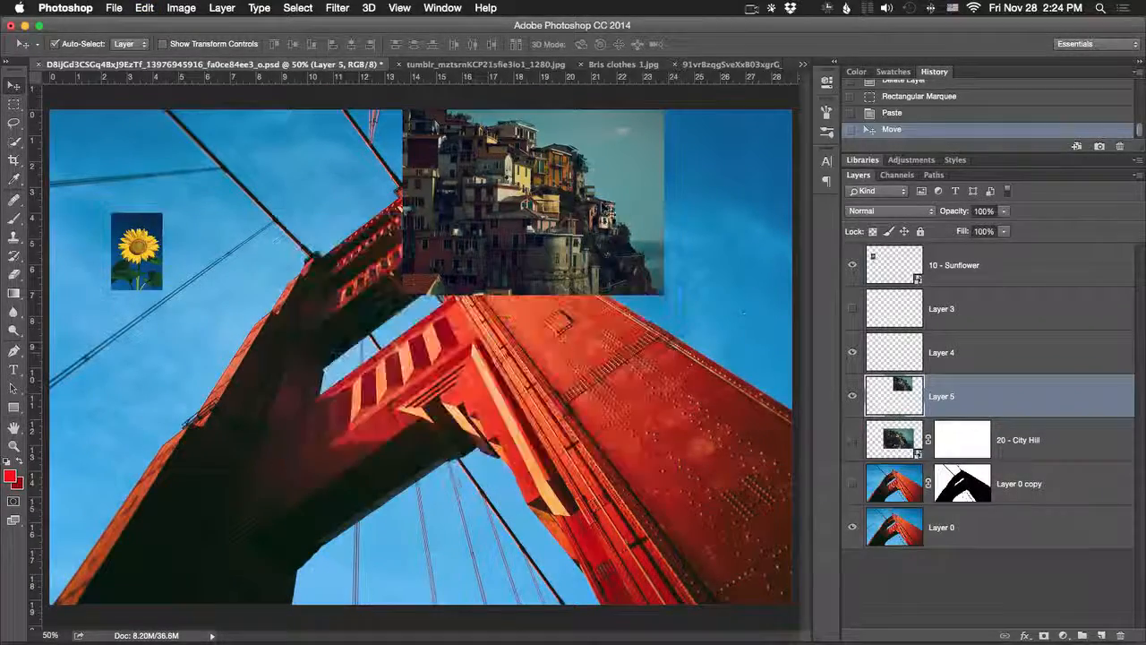
key(v)
drag(599, 198, 540, 303)
Step: Select a rectangle overlapping the upper-right part of the pasted houses, and remove that area with Clear
key(m)
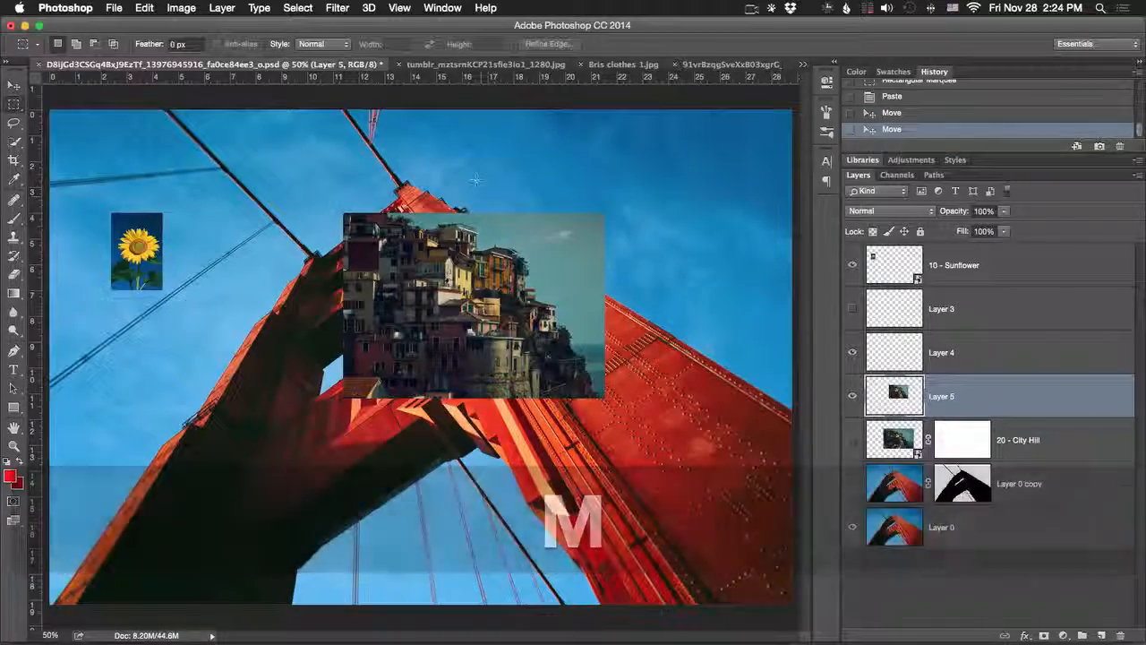
drag(462, 167, 675, 343)
click(144, 8)
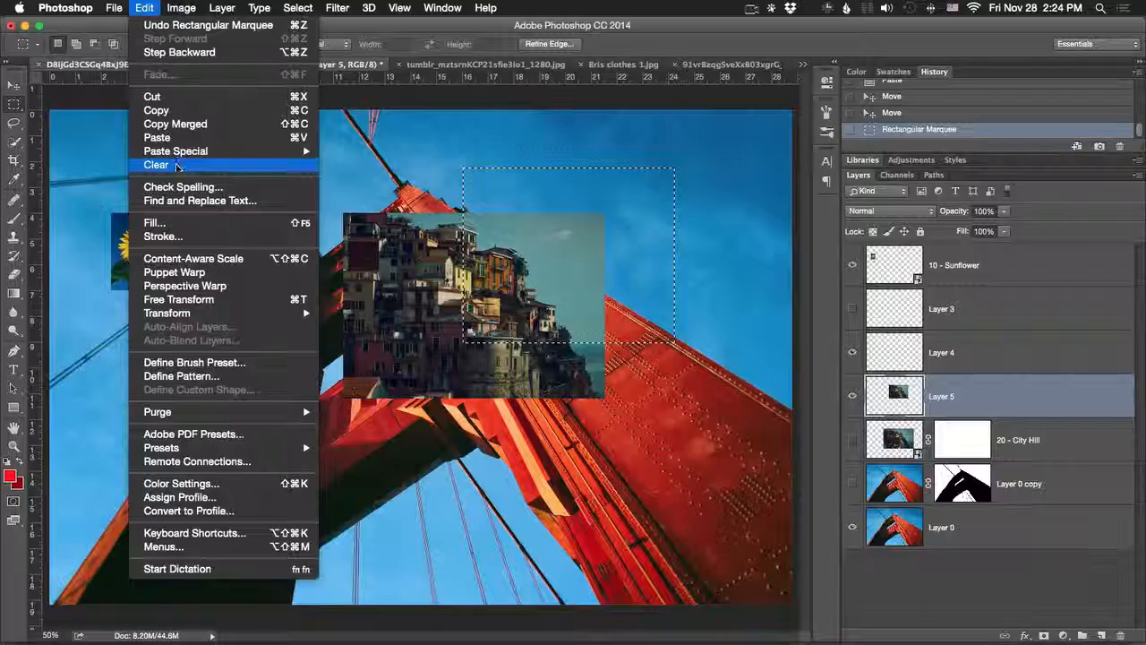
click(157, 165)
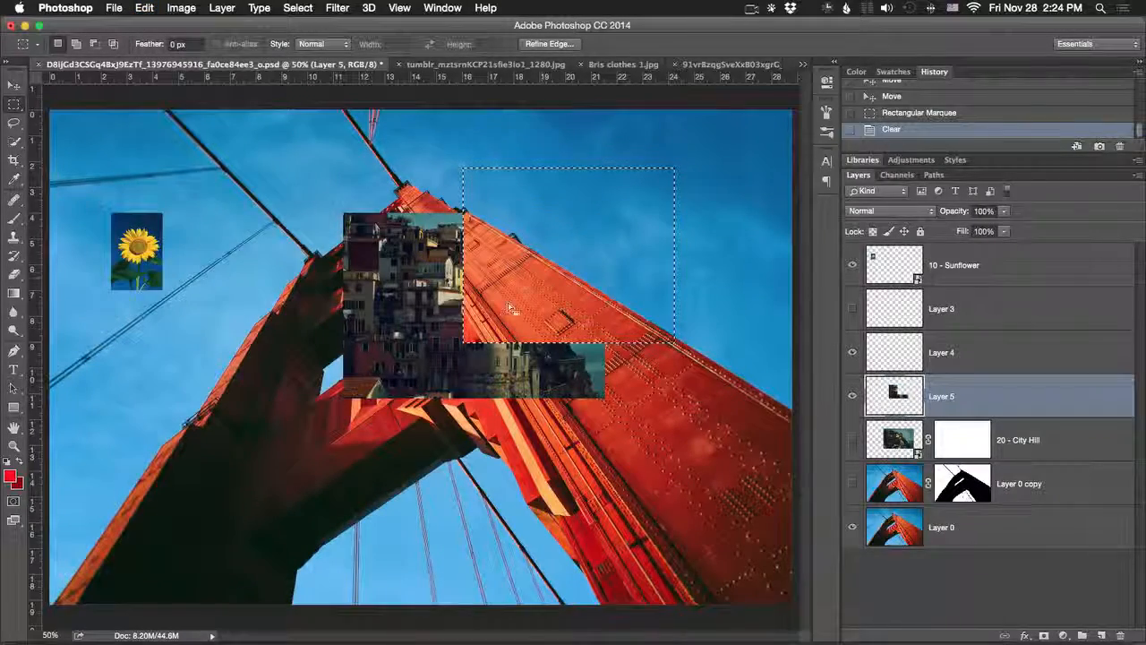
Step: Undo the Clear, delete the selected area of the houses again, and undo that deletion
key(super+z)
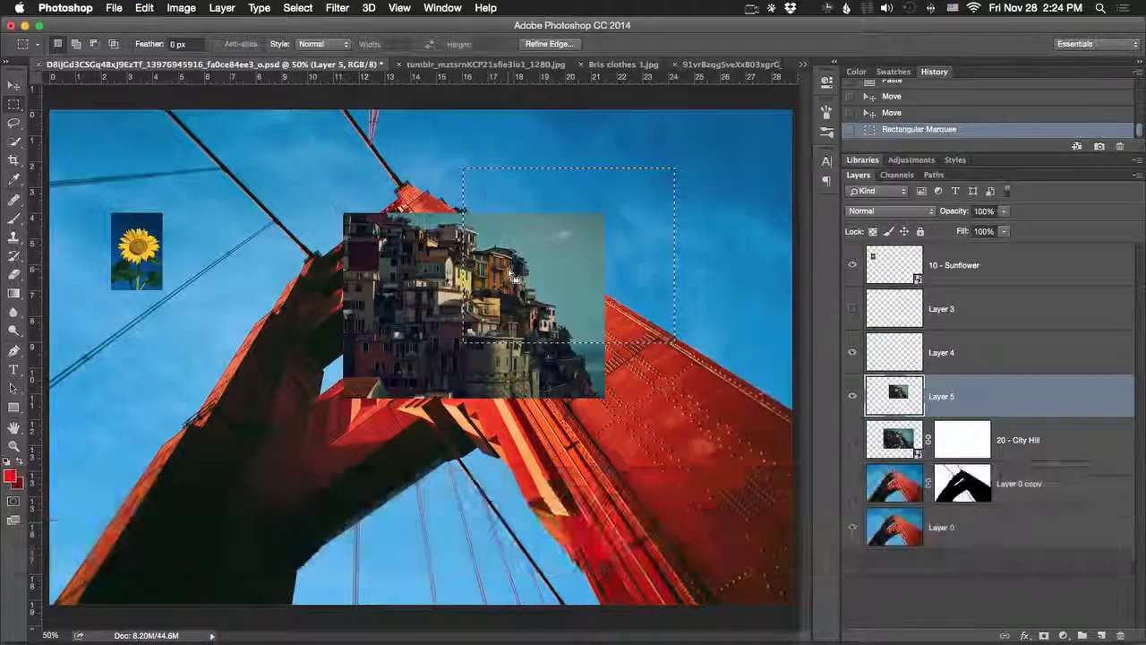
key(BackSpace)
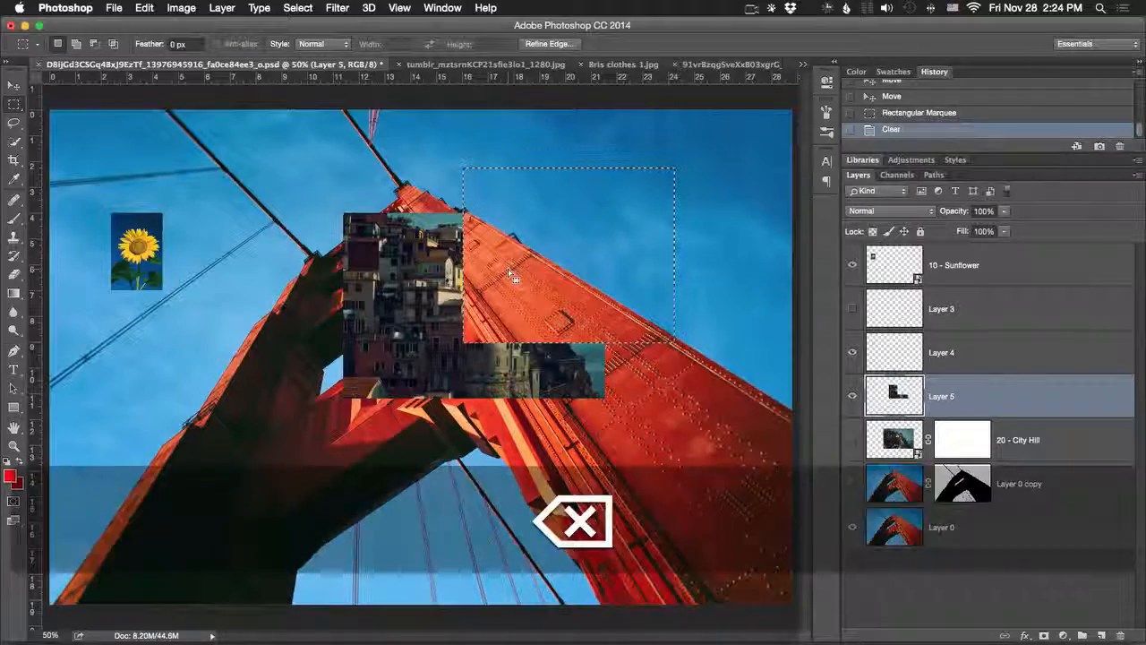
key(super+z)
click(144, 7)
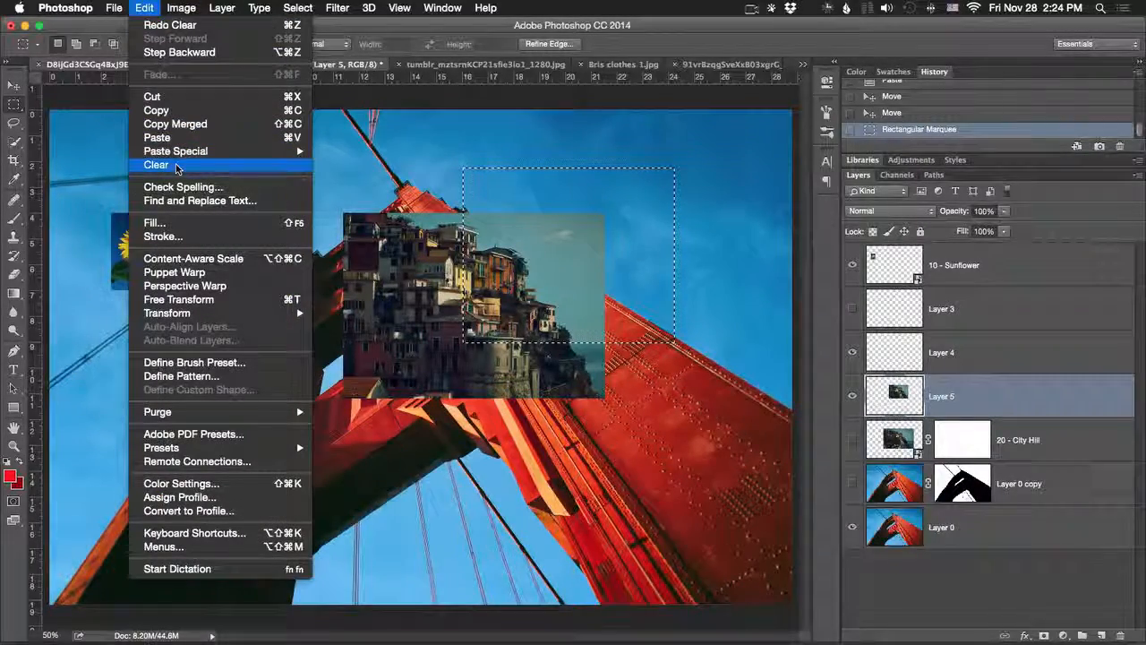
click(144, 7)
Step: Draw a large text box over the upper part of the bridge and enter "I have tyoe hgere tgheat's really small and hard to read."
key(t)
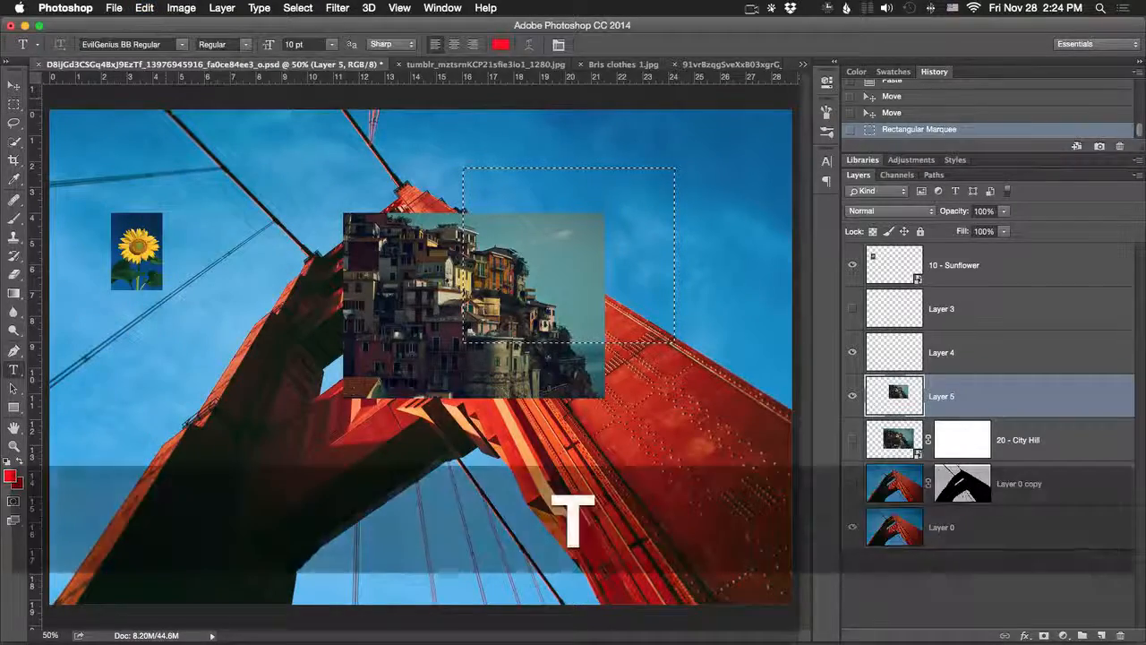
drag(217, 153, 555, 423)
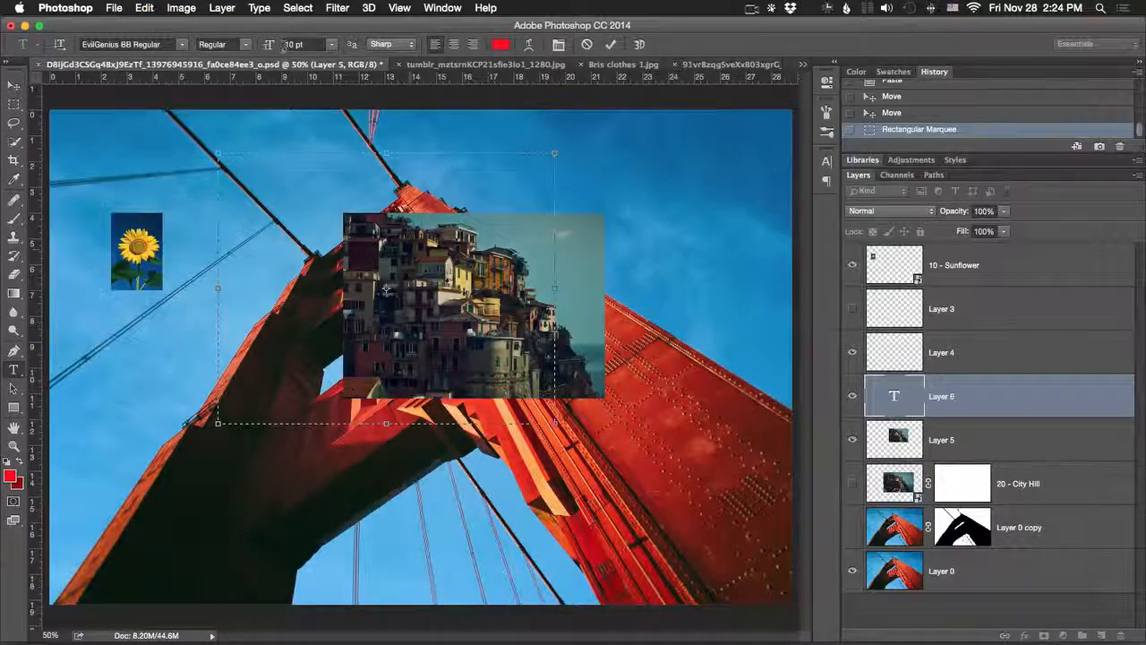
click(183, 7)
click(186, 7)
key(space)
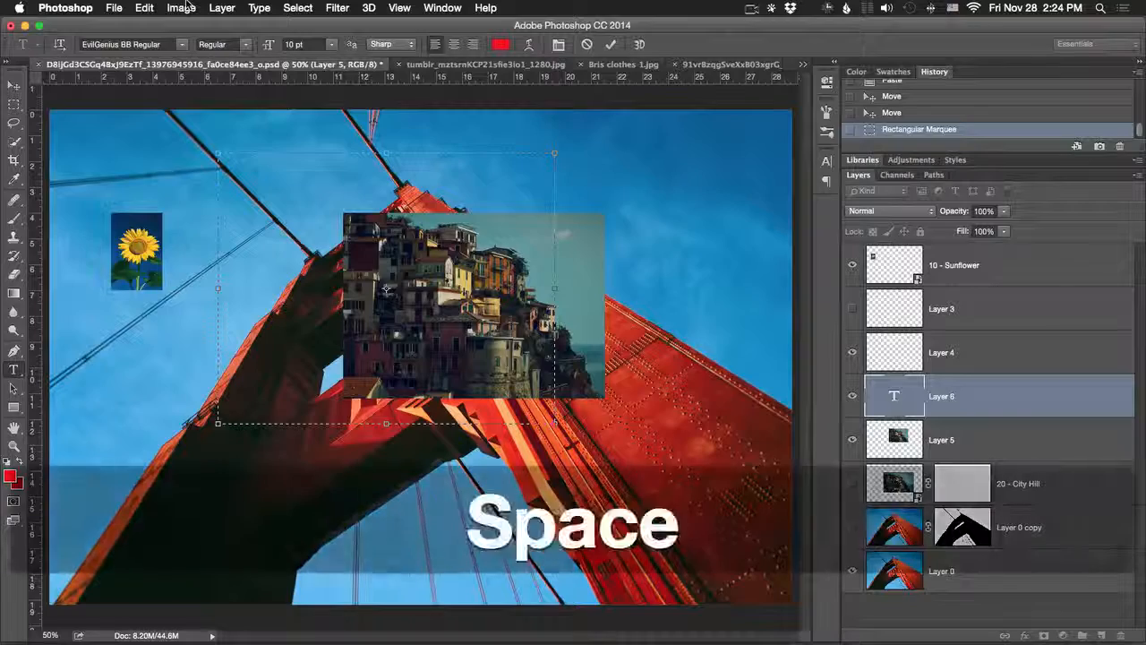
text(hg)
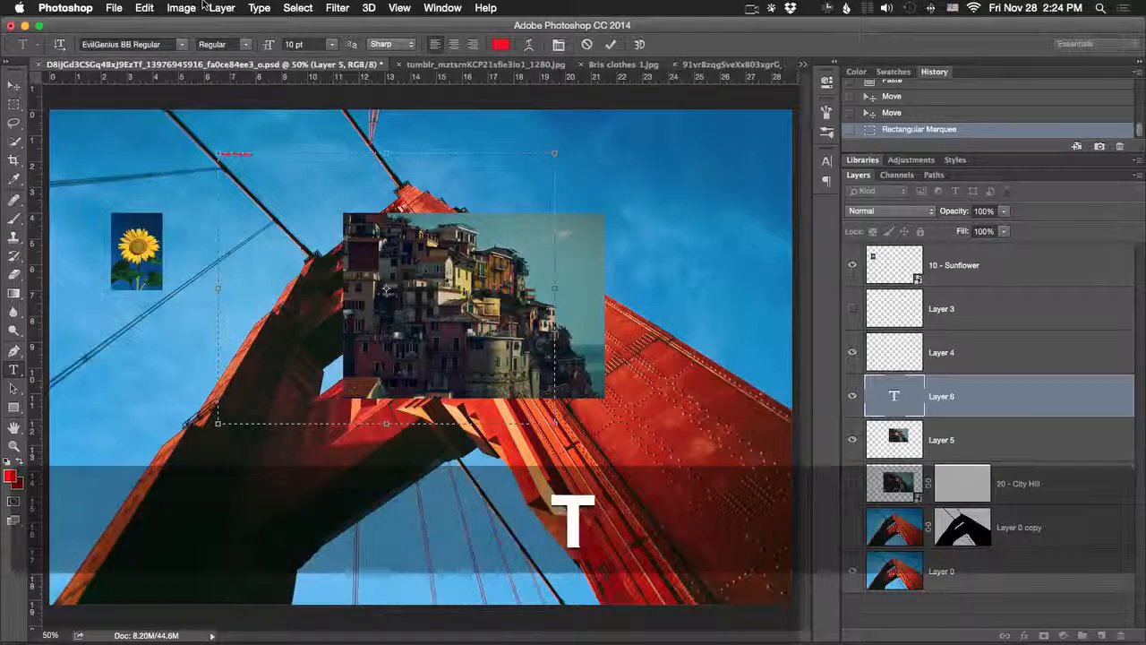
text(a)
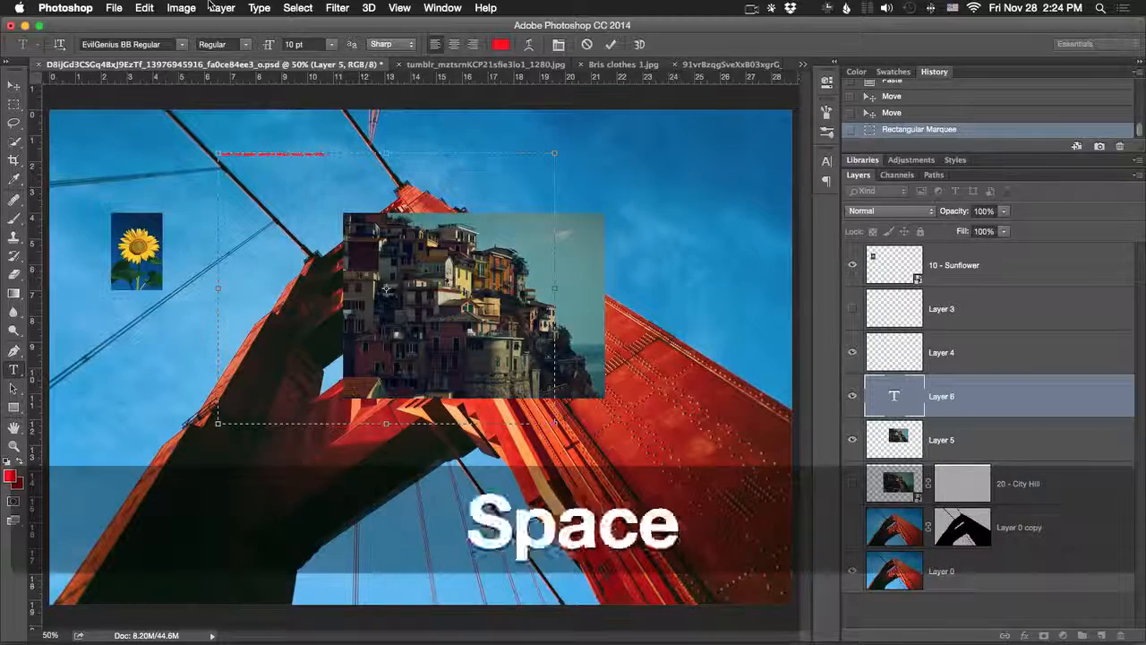
text(a)
Step: Set all of the text to 36 pt and commit the text layer
key(super+a)
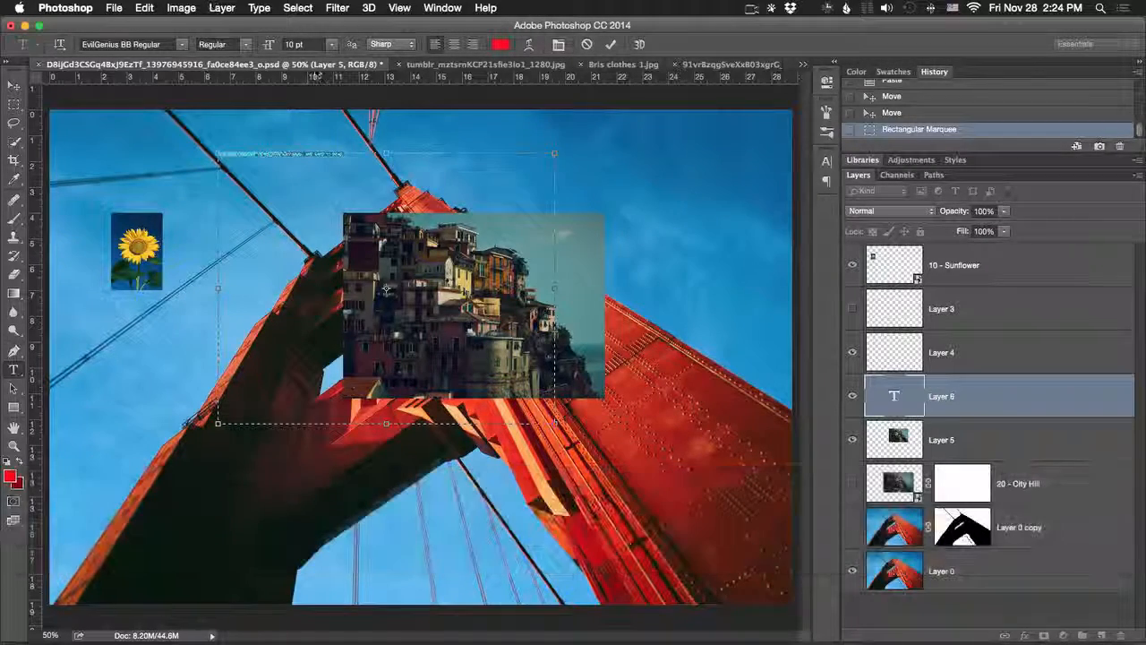
click(331, 44)
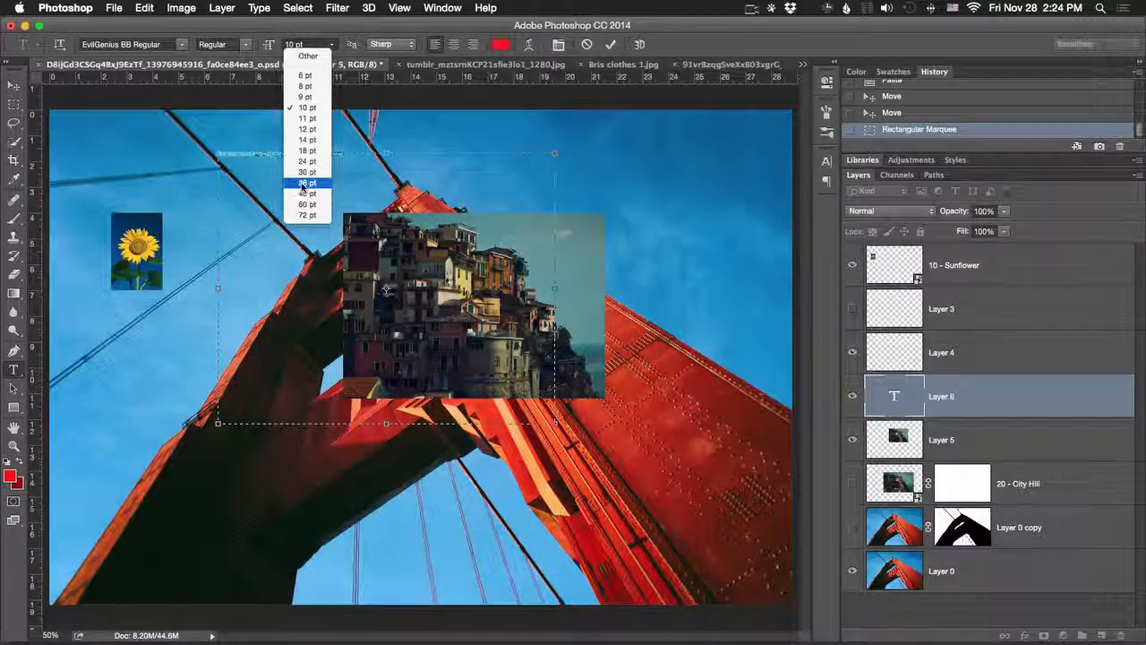
click(305, 183)
key(super+Return)
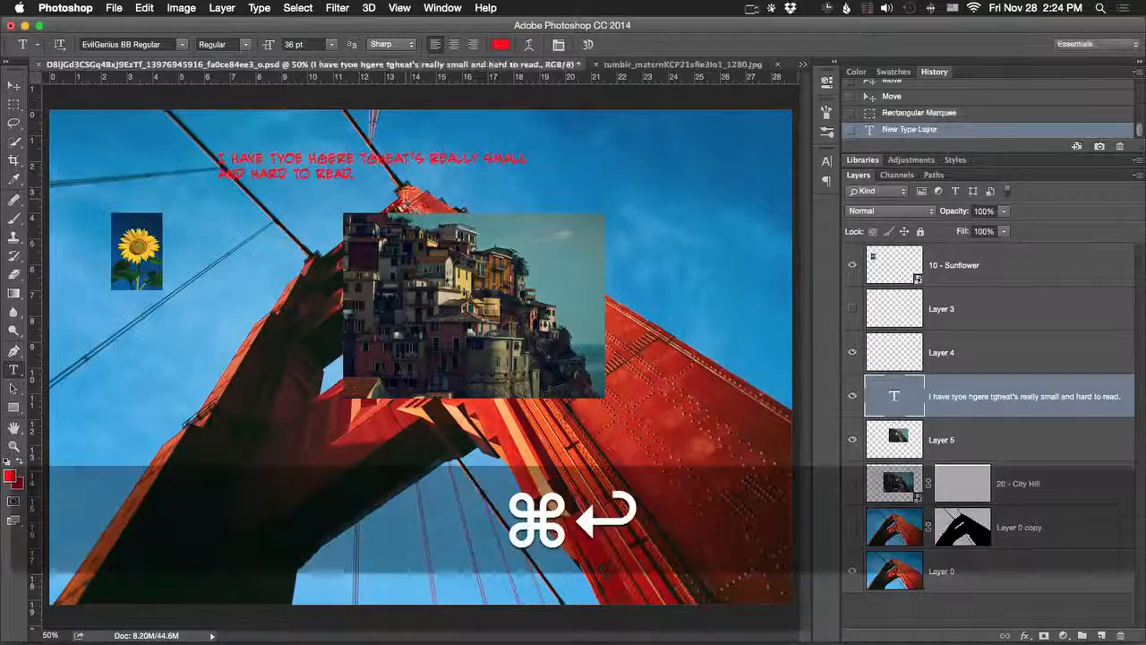
Step: Add a new layer filled with the red foreground colour, invert it to cyan, and send it behind the text
key(super+shift+n)
key(Return)
key(alt+BackSpace)
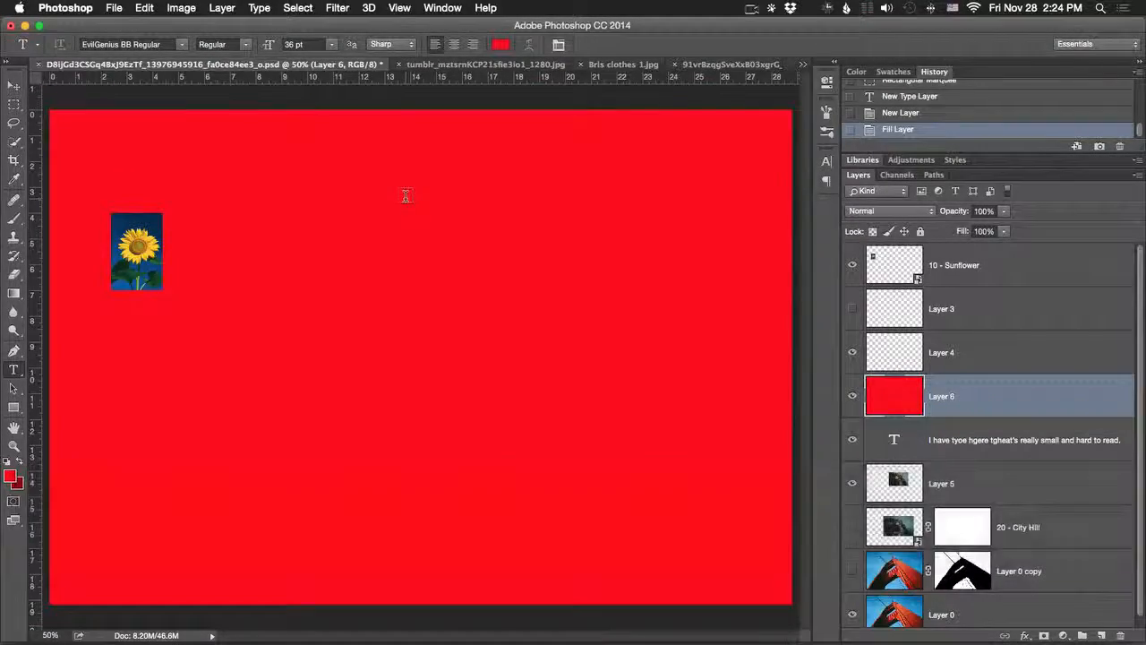
key(super+i)
key(super+bracketleft)
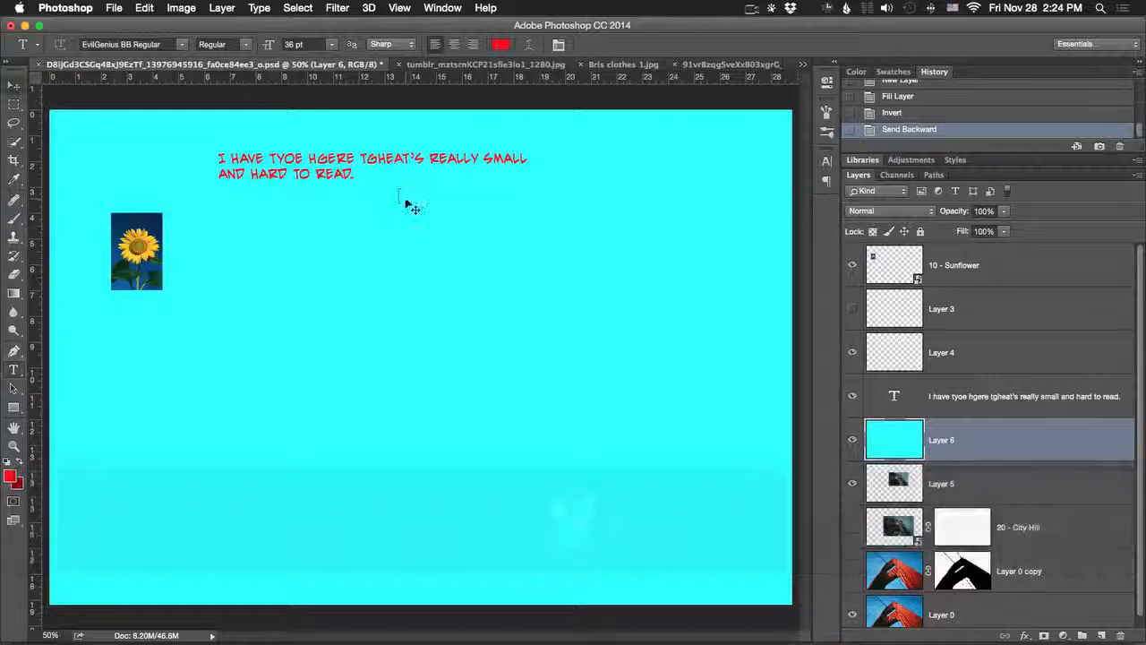
Step: Move the red text block slightly down on the canvas
key(v)
drag(350, 162, 348, 172)
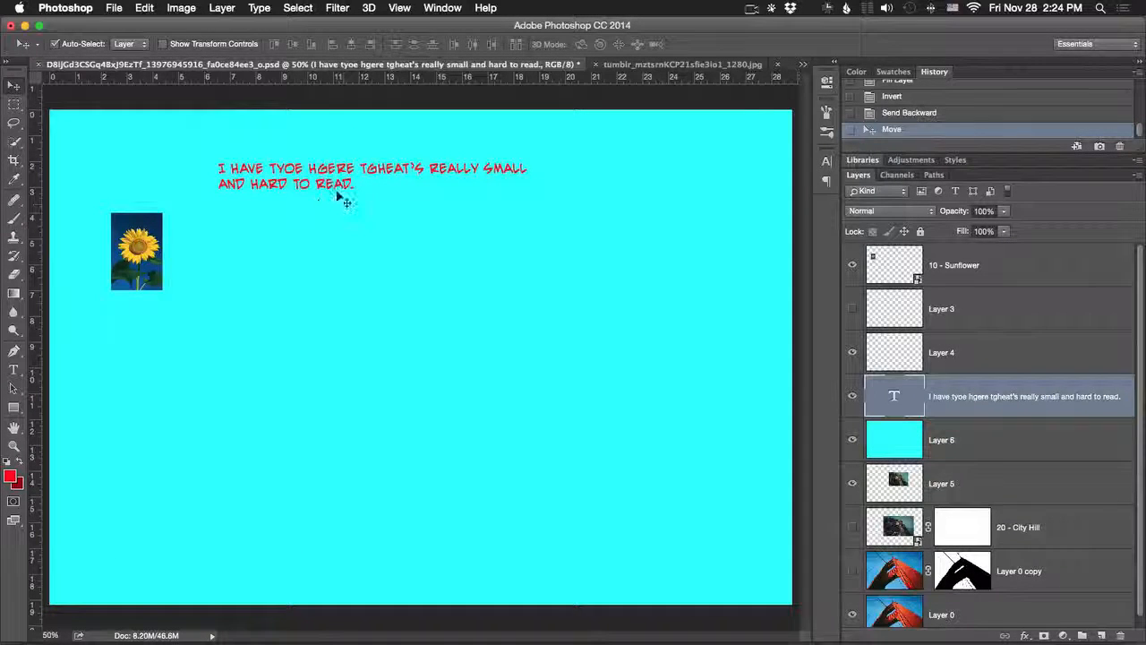
Step: Open Check Spelling and Find and Replace Text in turn for the text layer, closing each without making changes
click(143, 7)
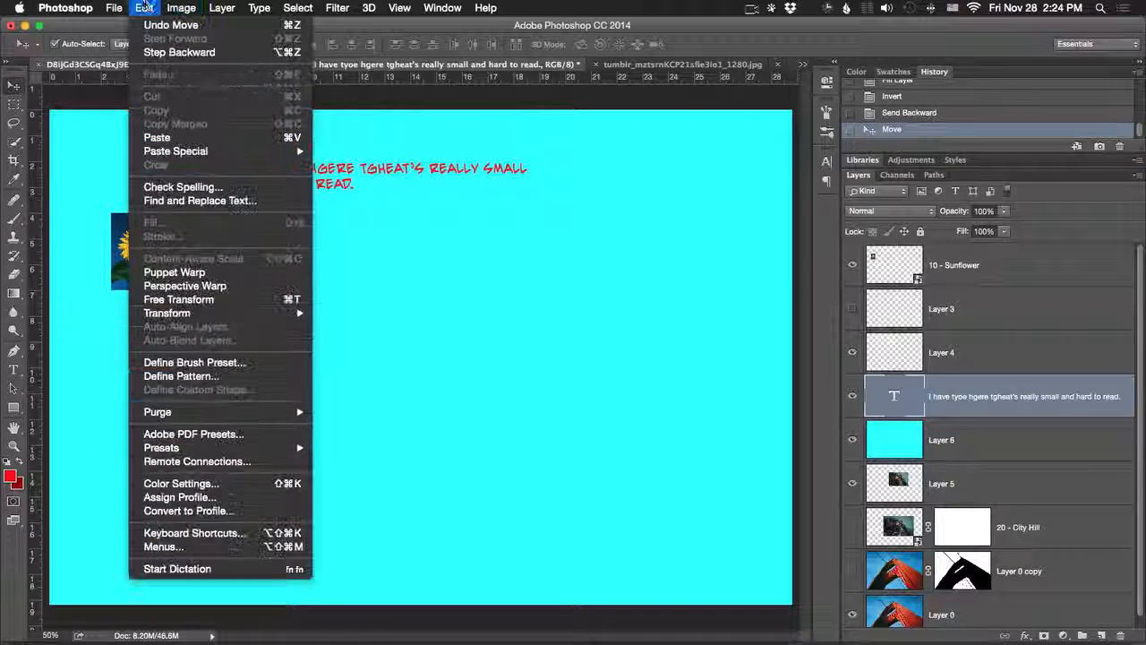
click(176, 189)
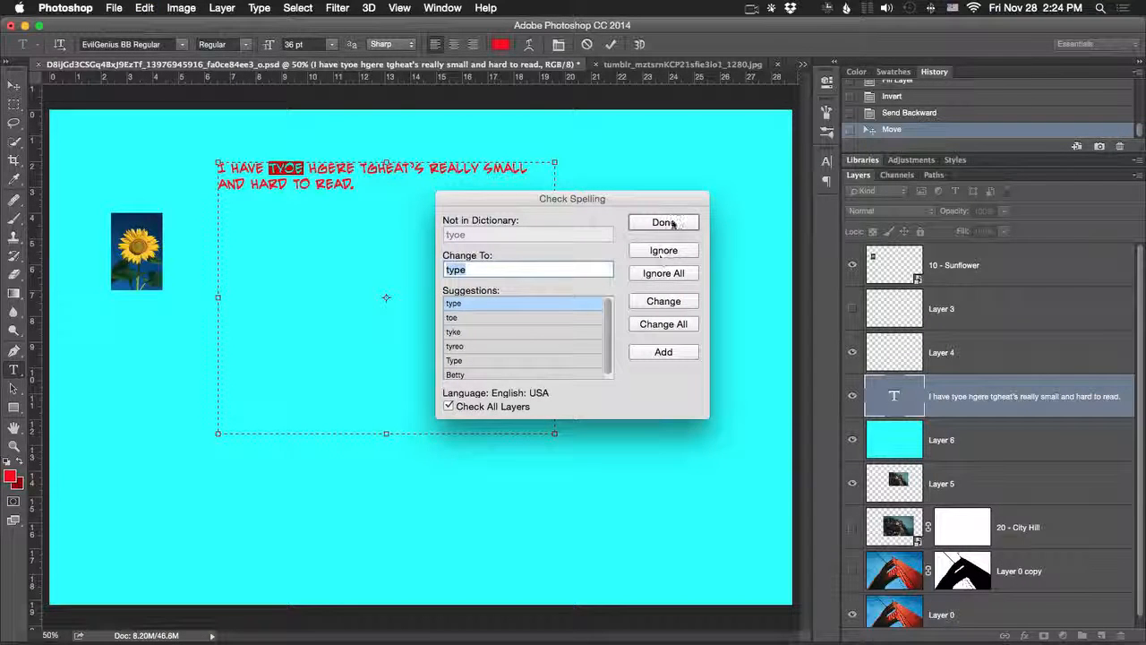
click(663, 222)
click(114, 7)
mouse_move(143, 7)
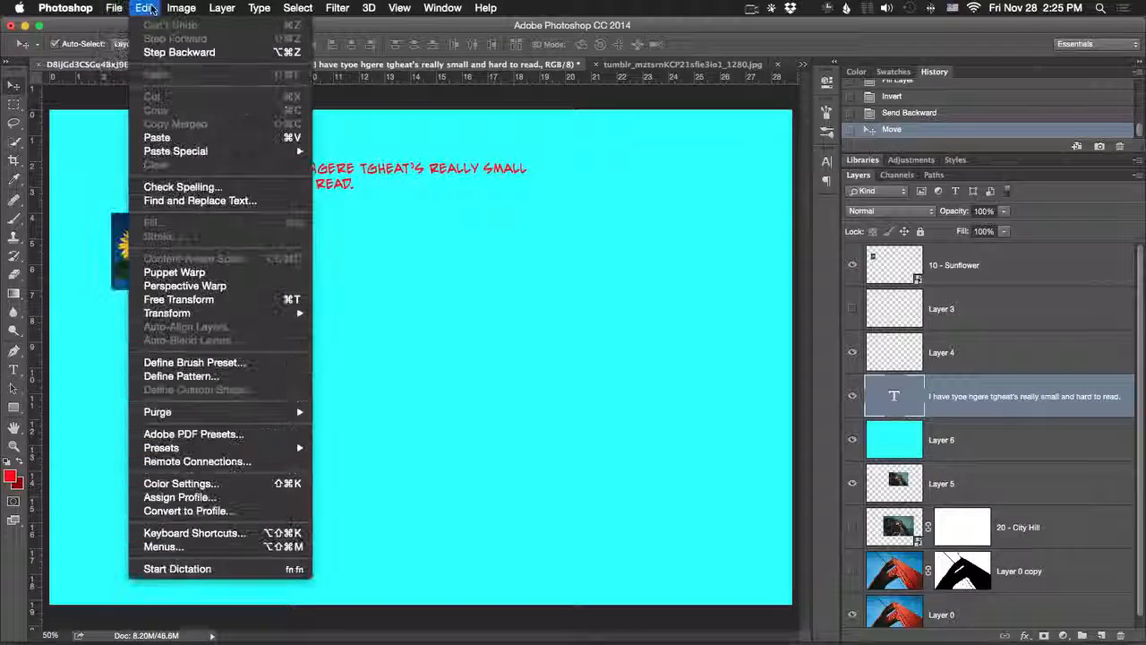
click(199, 201)
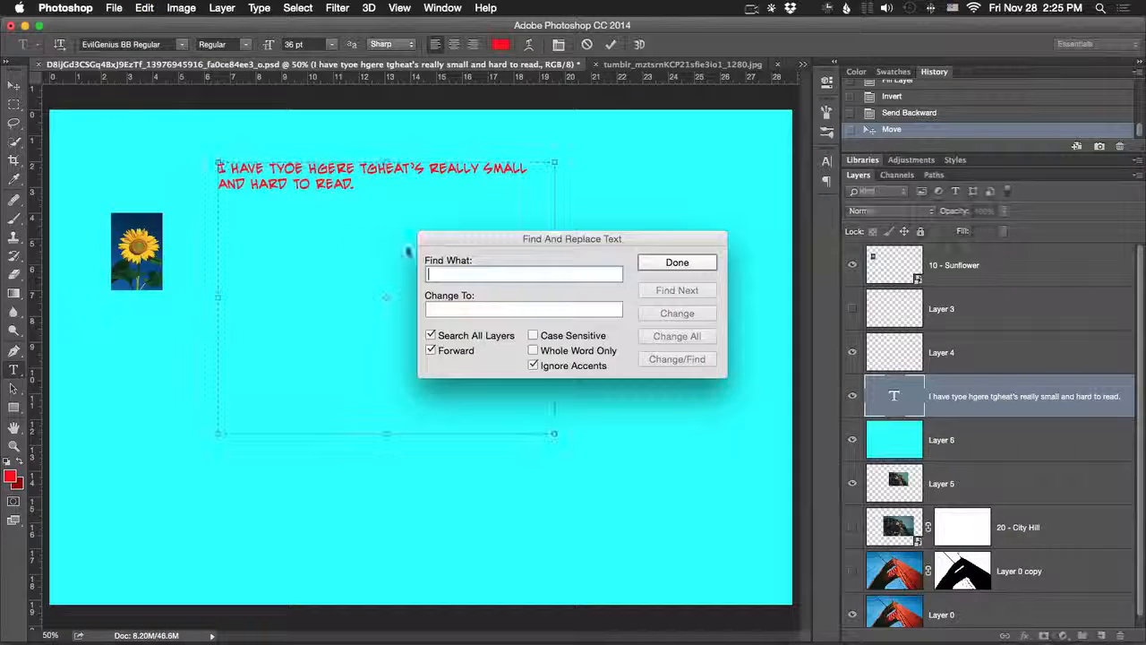
click(700, 261)
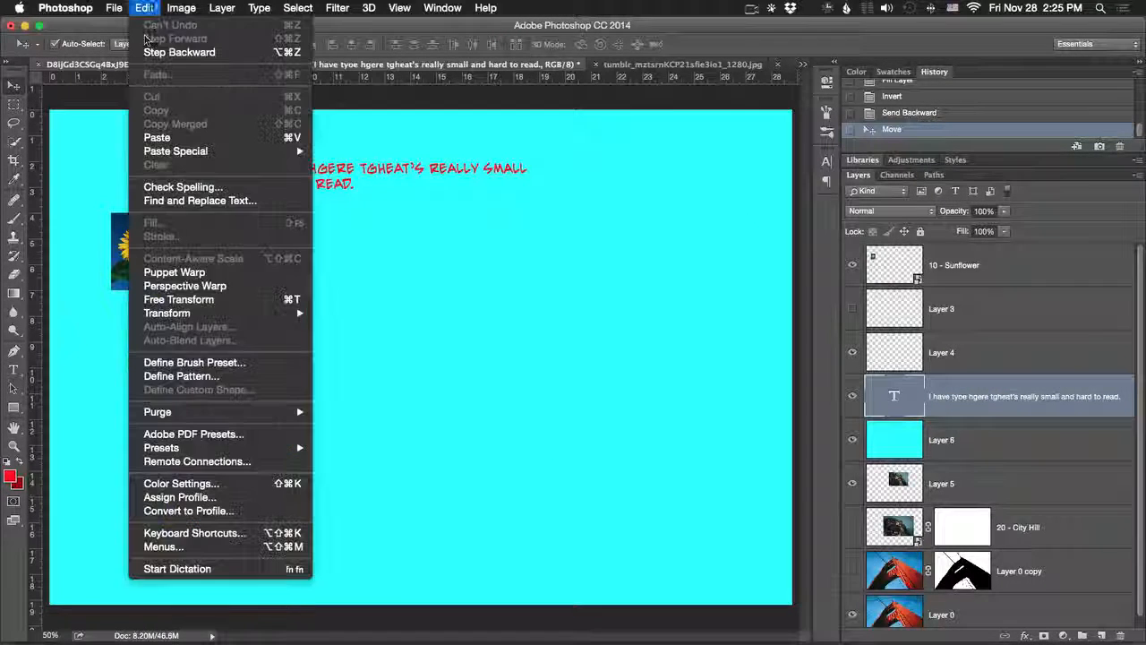
Step: Delete the cyan-filled layer beneath the text
click(144, 7)
click(145, 7)
click(1035, 440)
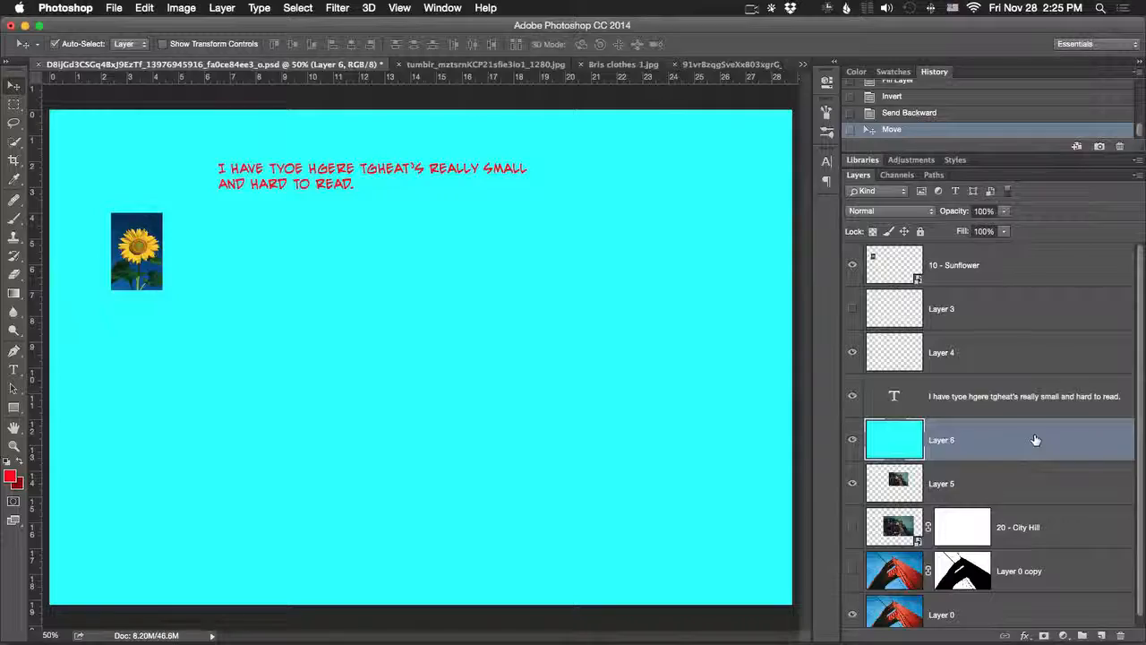
key(BackSpace)
click(153, 8)
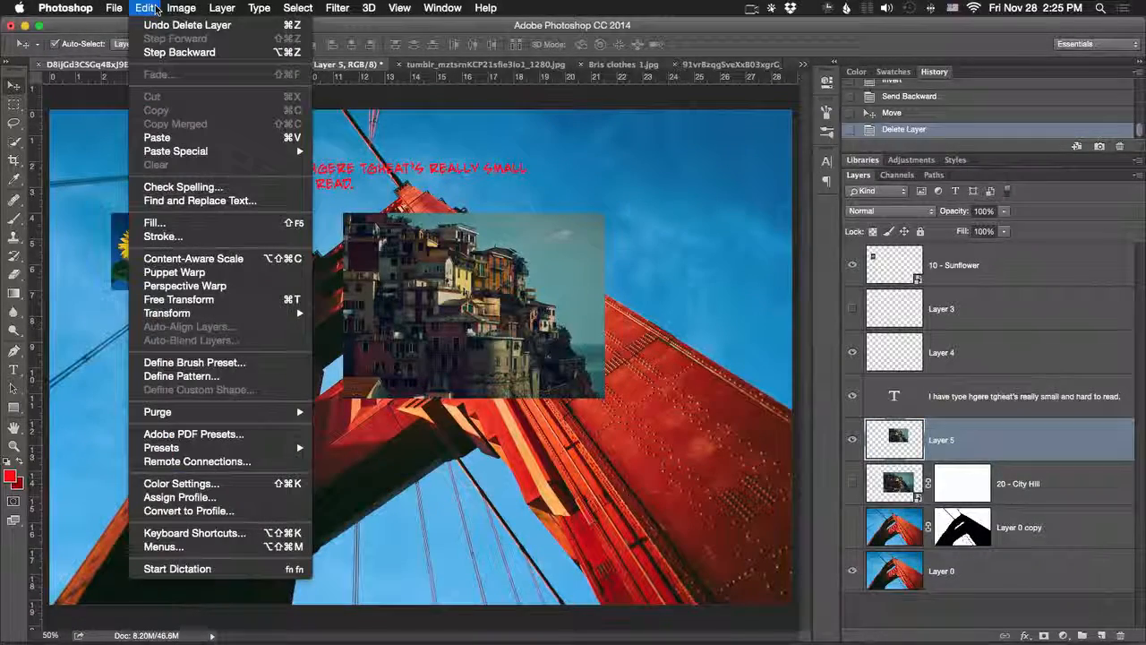
click(152, 8)
Step: Select the text layer and open its text colour for editing
click(326, 172)
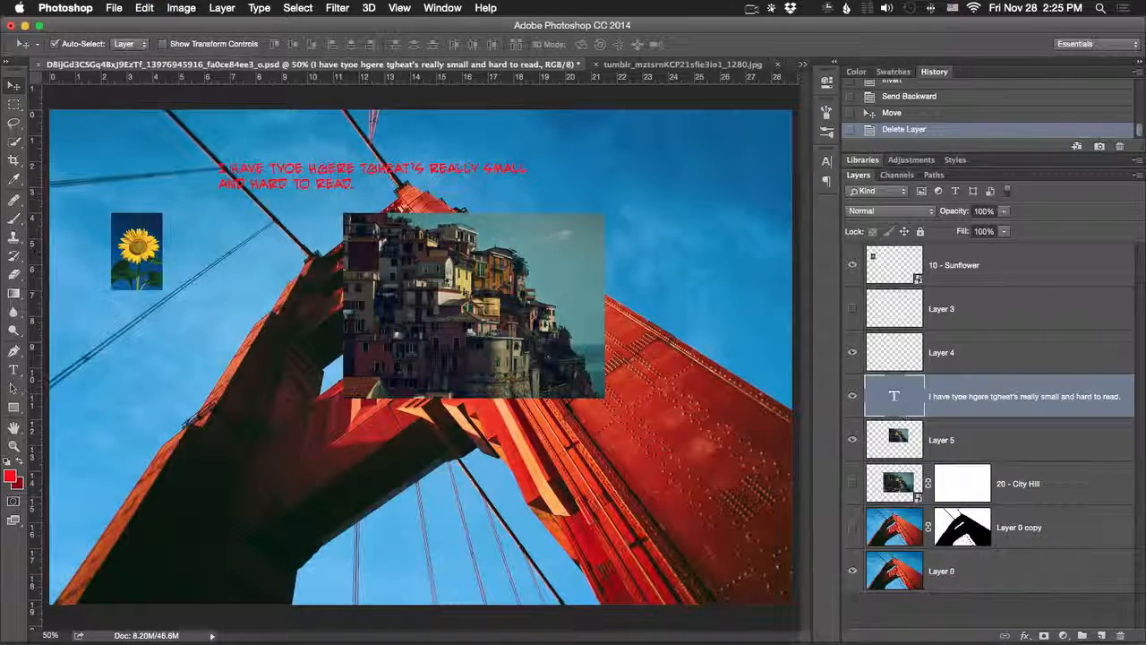
key(t)
click(497, 44)
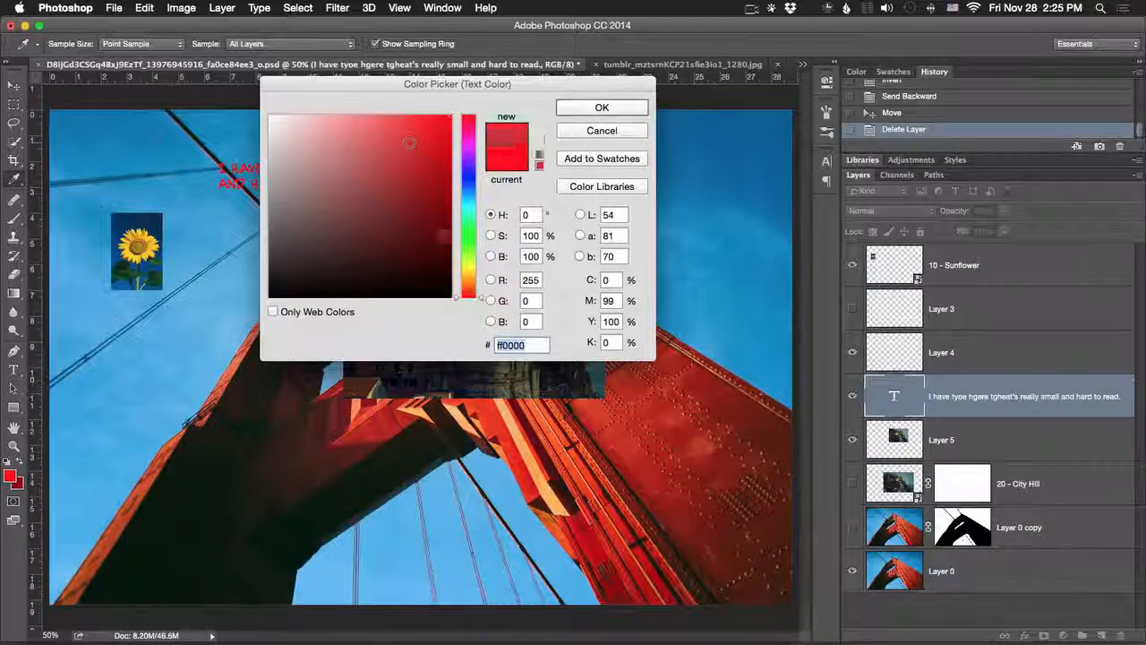